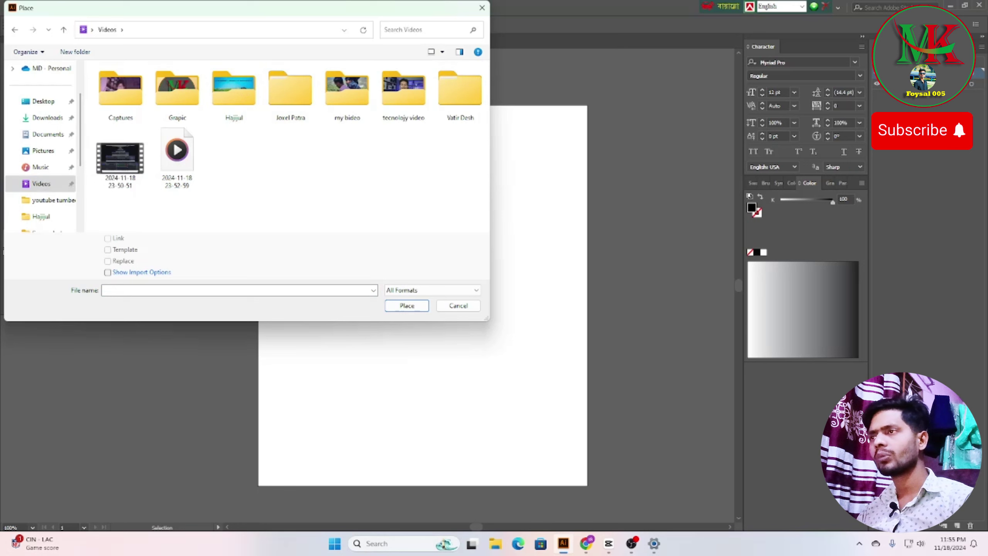
# Step: Place the black T-shirt icon image from the Grapic > PRONT IMEGE folder and enlarge it to about 145 mm wide, centred on the artboard
pyautogui.doubleClick(175, 102)
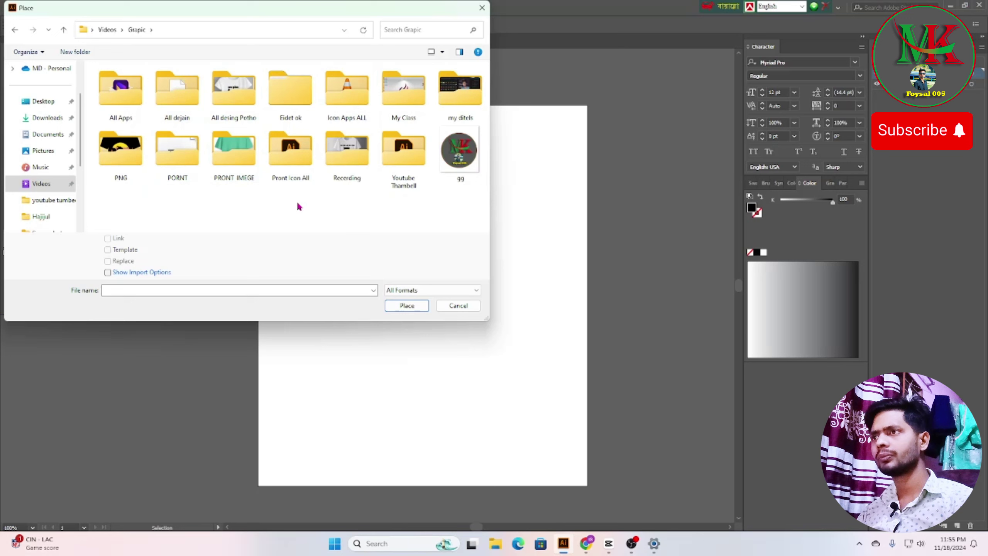
pyautogui.click(240, 160)
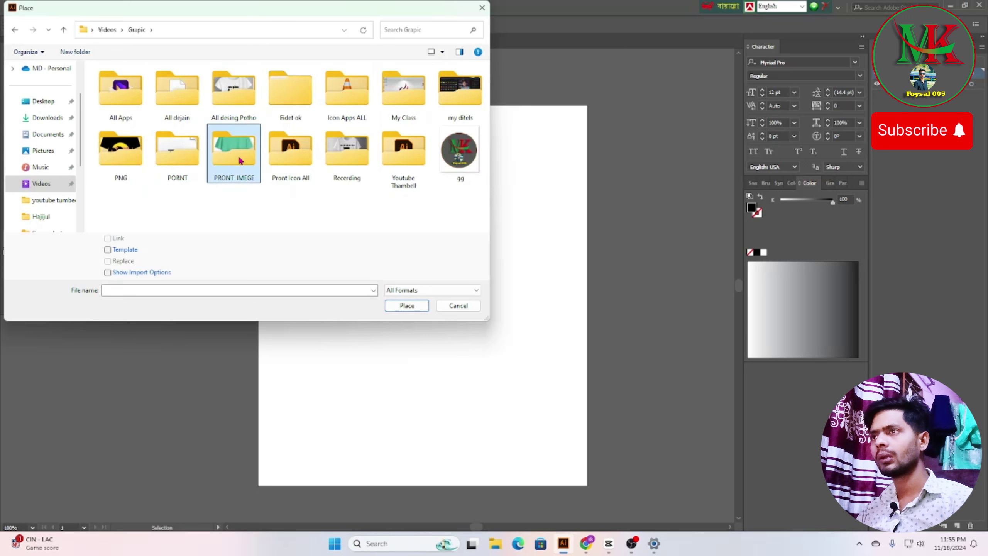
pyautogui.doubleClick(240, 159)
pyautogui.click(187, 94)
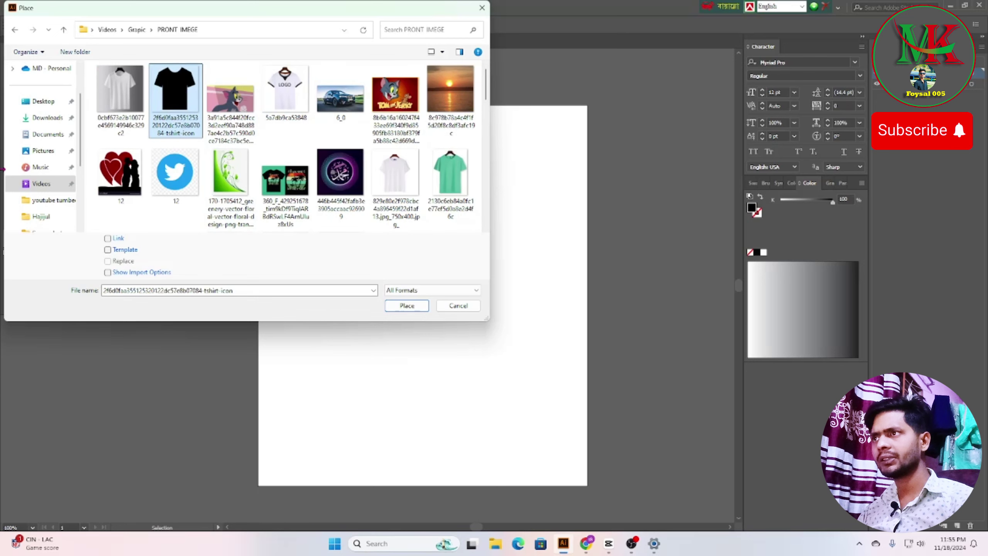
pyautogui.click(408, 306)
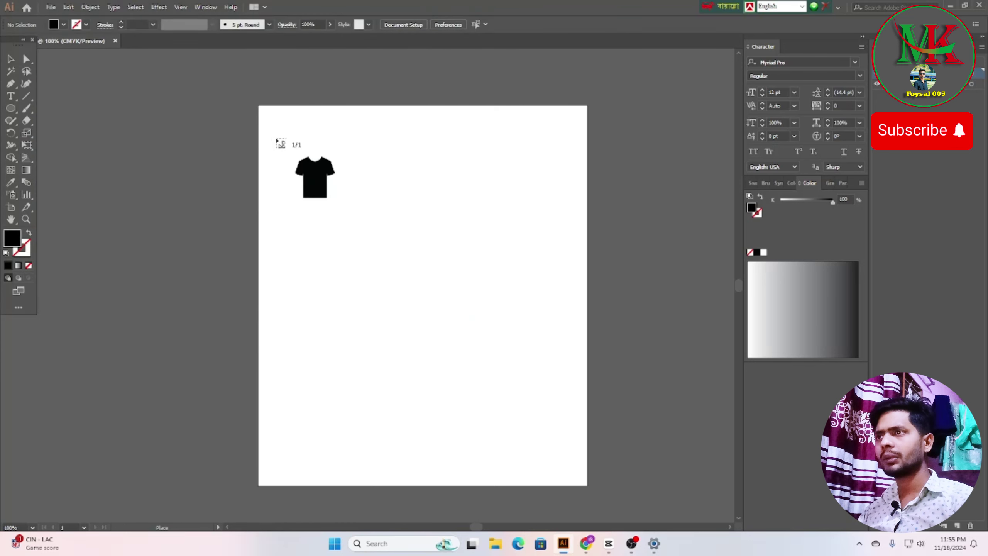
pyautogui.click(272, 137)
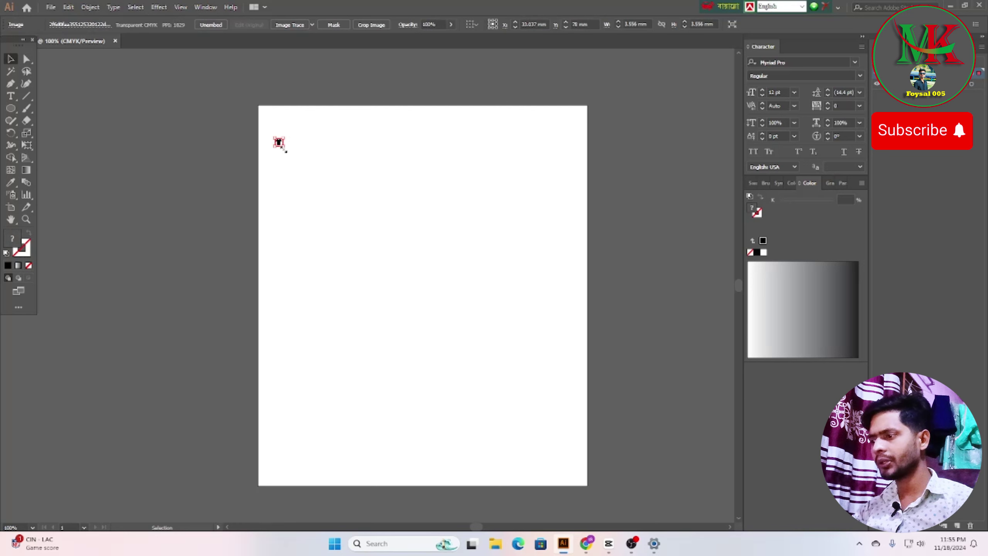
pyautogui.moveTo(285, 151); pyautogui.dragTo(612, 490)
pyautogui.moveTo(436, 322); pyautogui.dragTo(441, 335)
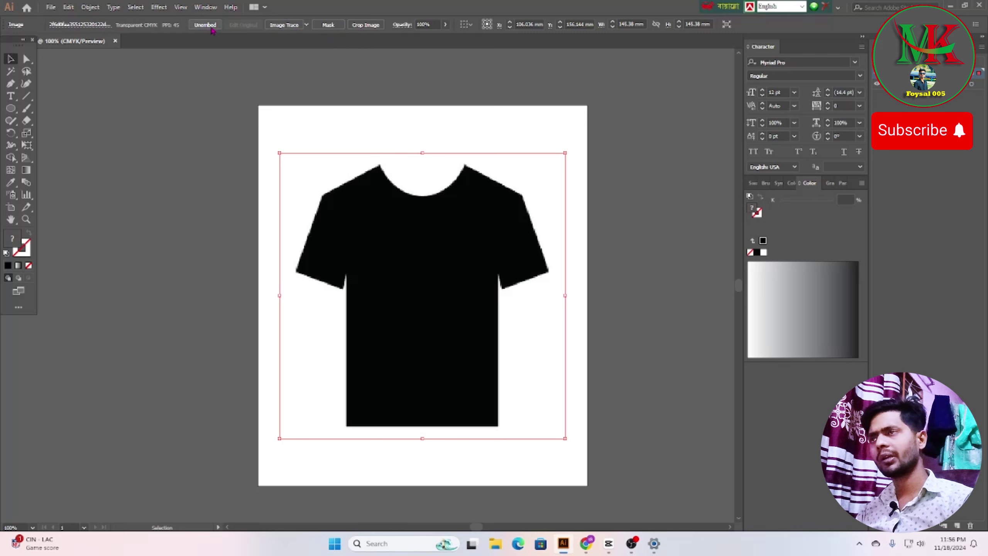
# Step: Trace the T-shirt image with the default Image Trace preset, shift it partly off the artboard's left edge and expand the tracing
pyautogui.click(291, 25)
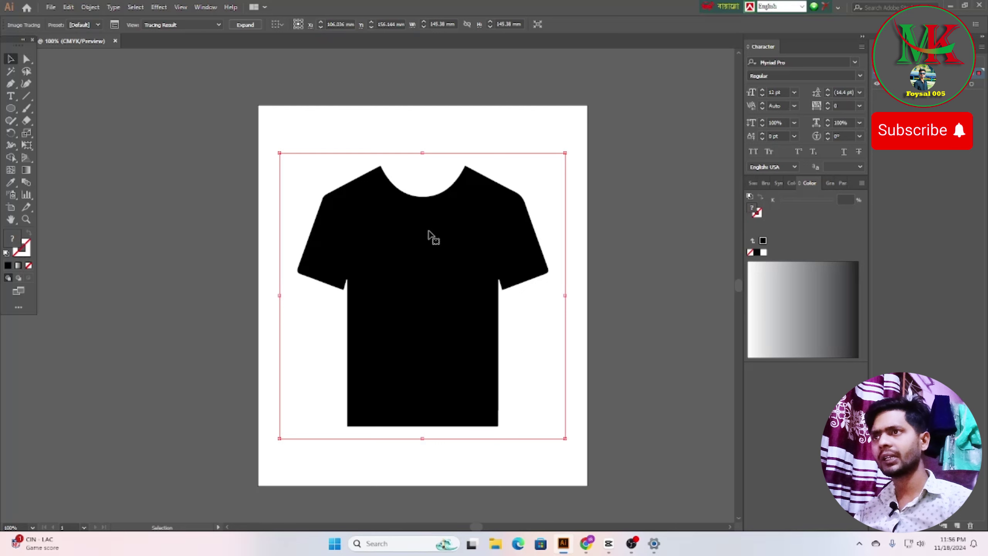
pyautogui.moveTo(427, 232)
pyautogui.mouseDown()
pyautogui.moveTo(304, 215)
pyautogui.moveTo(228, 230)
pyautogui.mouseUp()
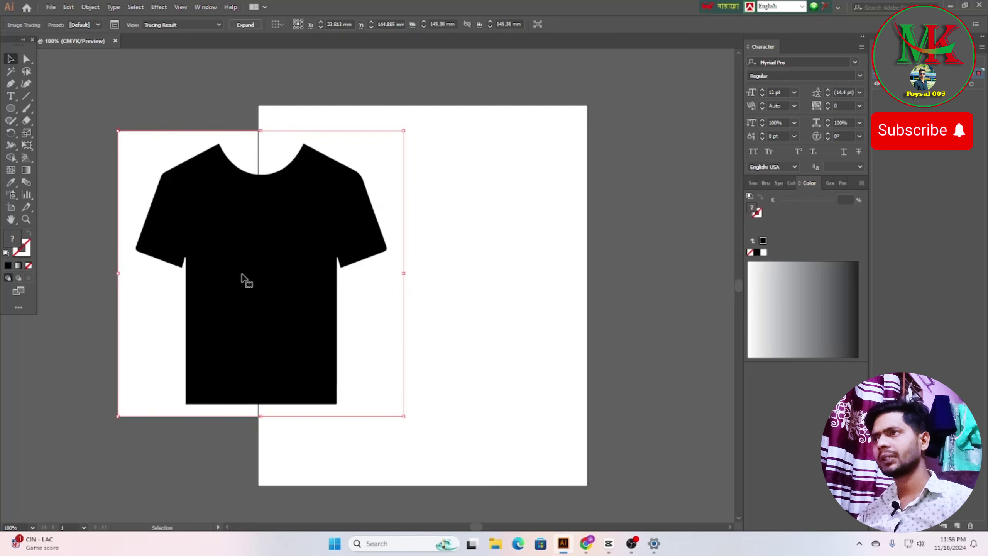
pyautogui.moveTo(245, 279)
pyautogui.mouseDown()
pyautogui.moveTo(203, 358)
pyautogui.moveTo(169, 387)
pyautogui.mouseUp()
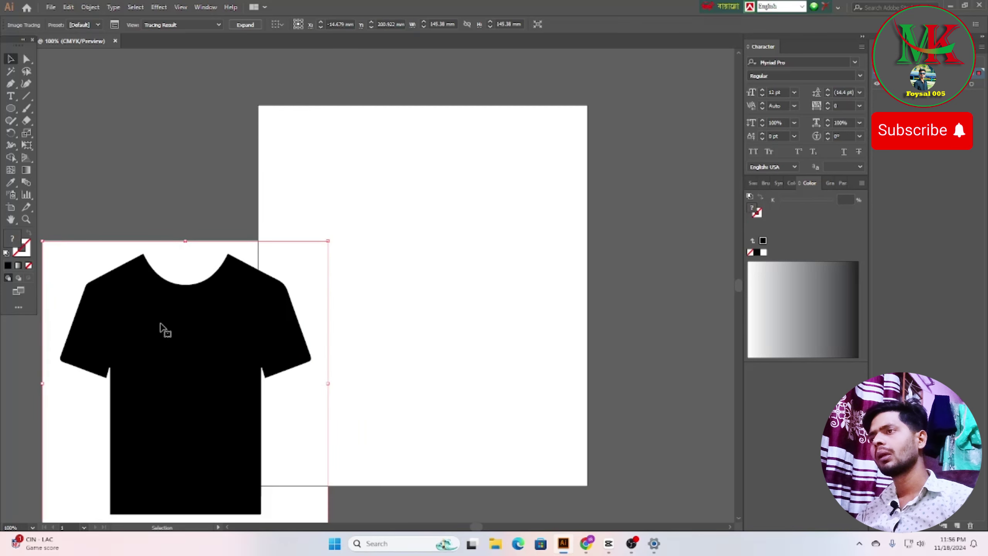
pyautogui.moveTo(165, 330); pyautogui.dragTo(212, 241)
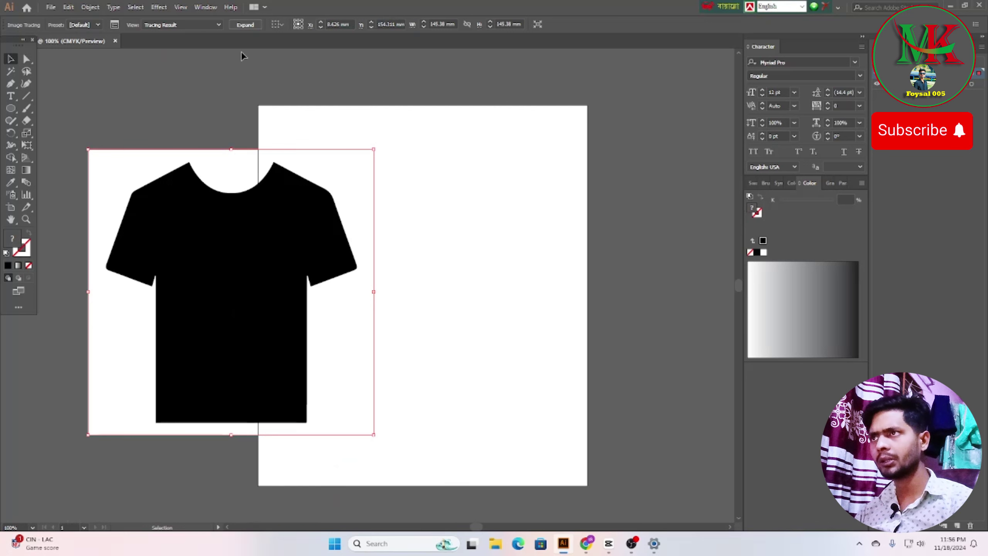
pyautogui.click(246, 25)
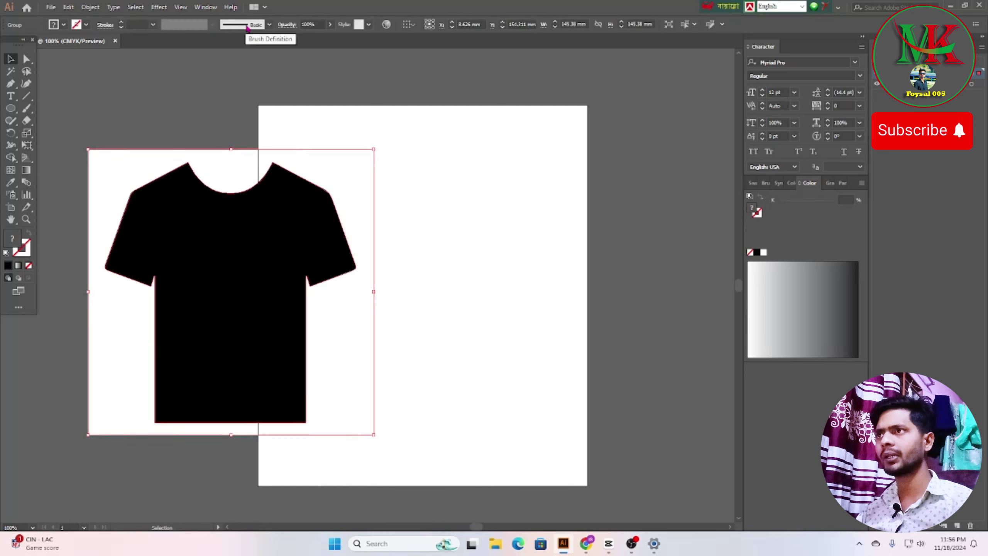
# Step: Select the white background around the traced T-shirt with the Magic Wand and delete it
pyautogui.click(10, 72)
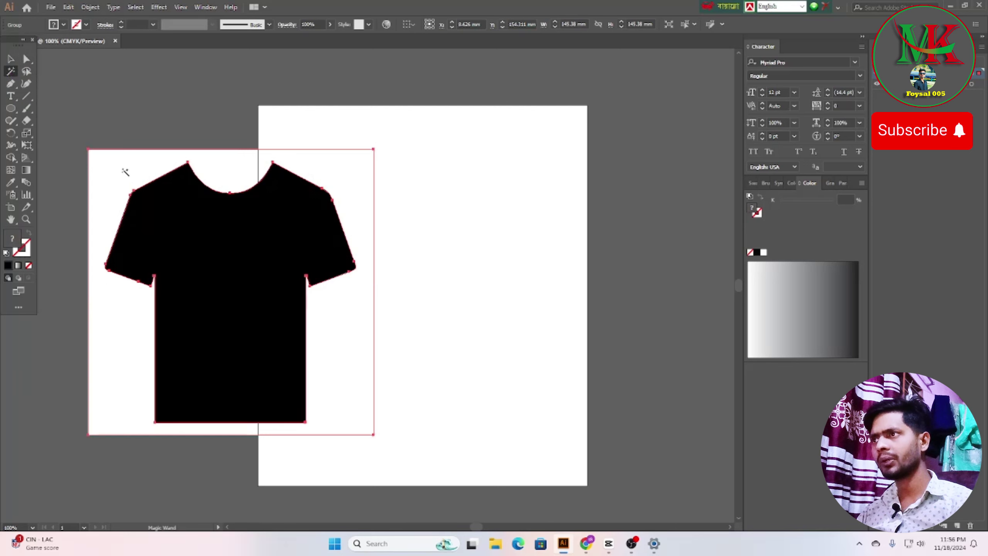
pyautogui.click(125, 172)
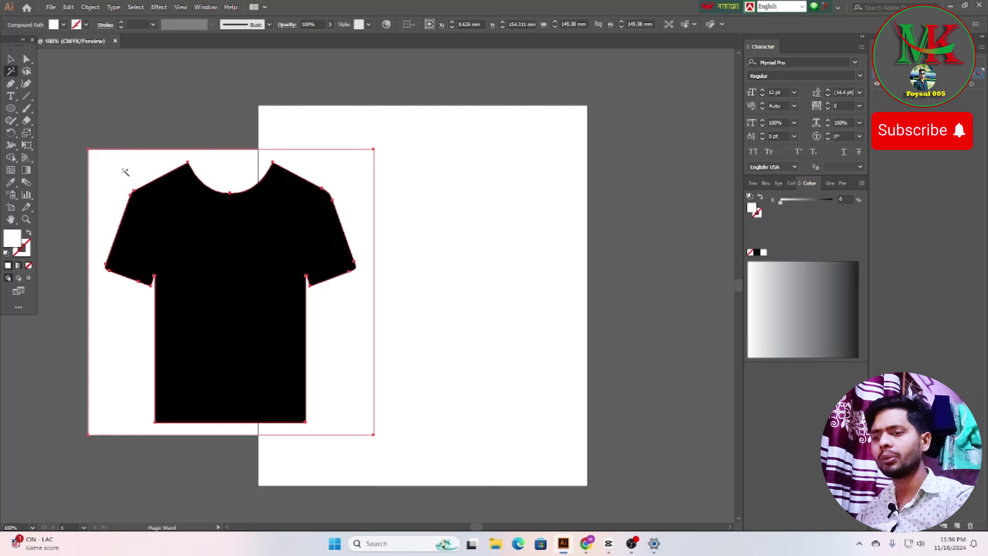
pyautogui.press('Delete')
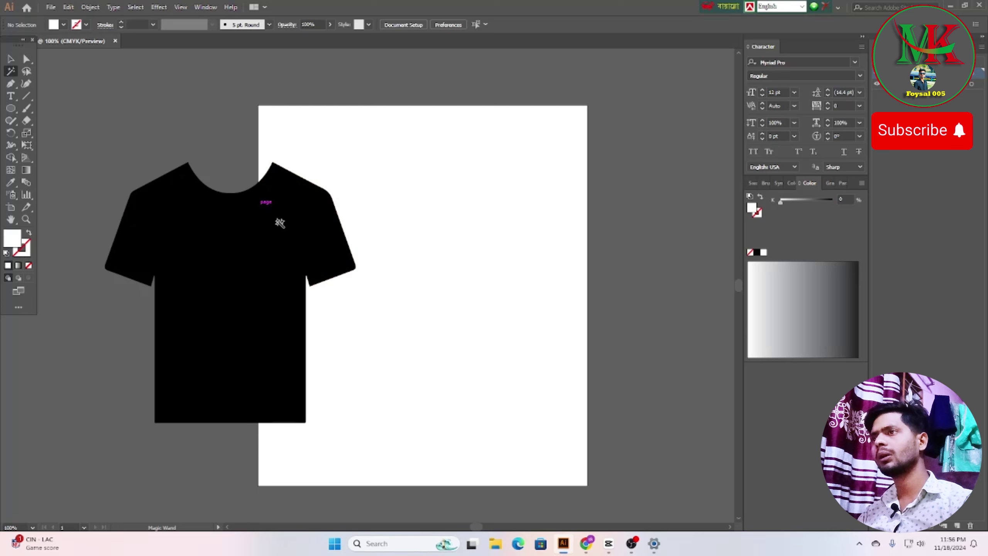
# Step: Move the black T-shirt shape back to the centre of the artboard and deselect it
pyautogui.click(10, 60)
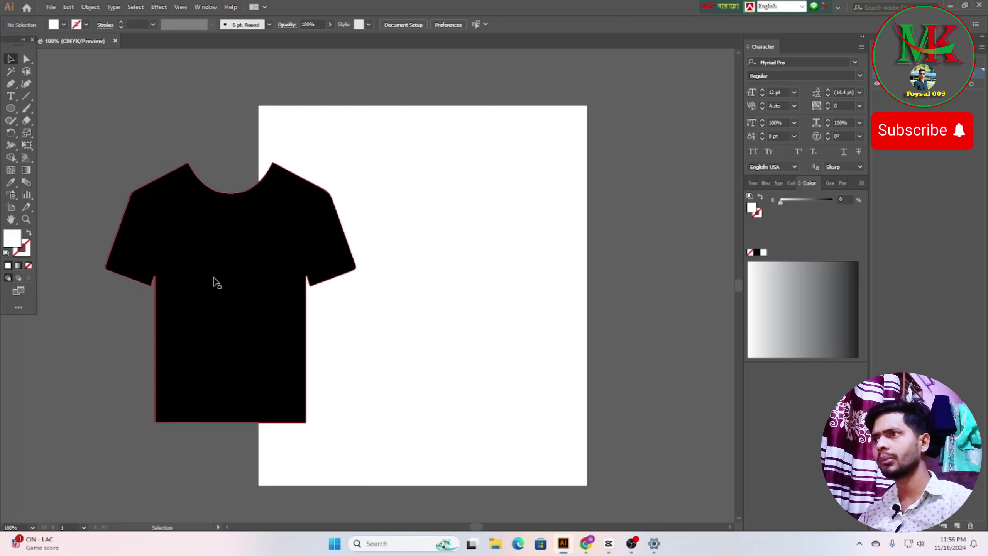
pyautogui.moveTo(214, 280); pyautogui.dragTo(432, 274)
pyautogui.click(220, 442)
pyautogui.moveTo(456, 307); pyautogui.dragTo(453, 302)
pyautogui.click(631, 307)
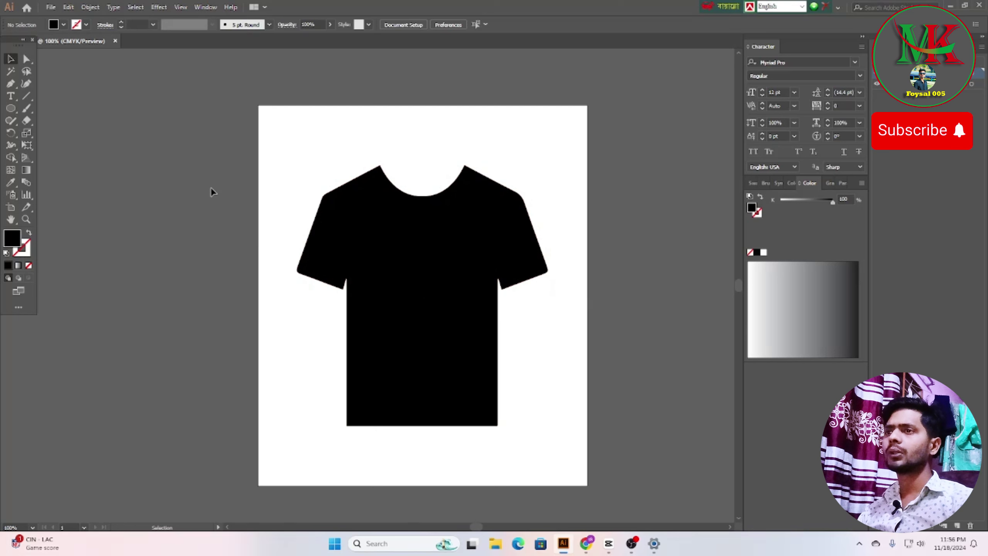
# Step: Move the black T-shirt off the artboard, beyond its right edge, and deselect it
pyautogui.click(410, 282)
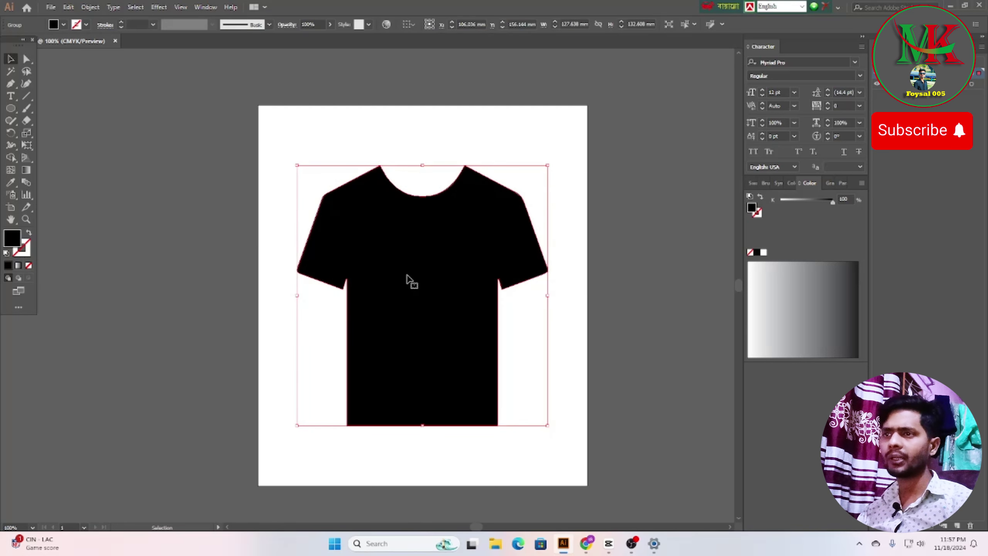
pyautogui.moveTo(408, 280); pyautogui.dragTo(620, 305)
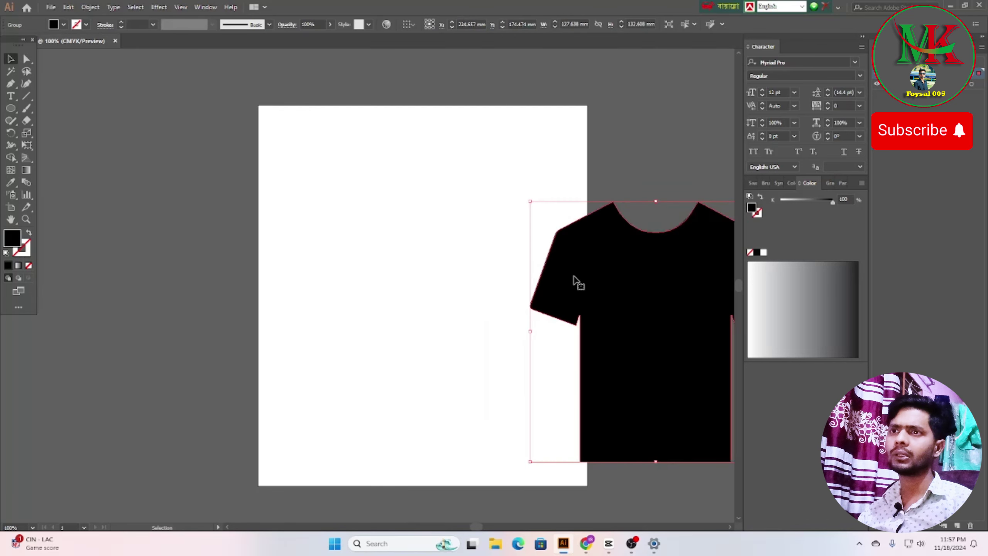
pyautogui.moveTo(573, 280); pyautogui.dragTo(651, 232)
pyautogui.moveTo(671, 294); pyautogui.dragTo(678, 283)
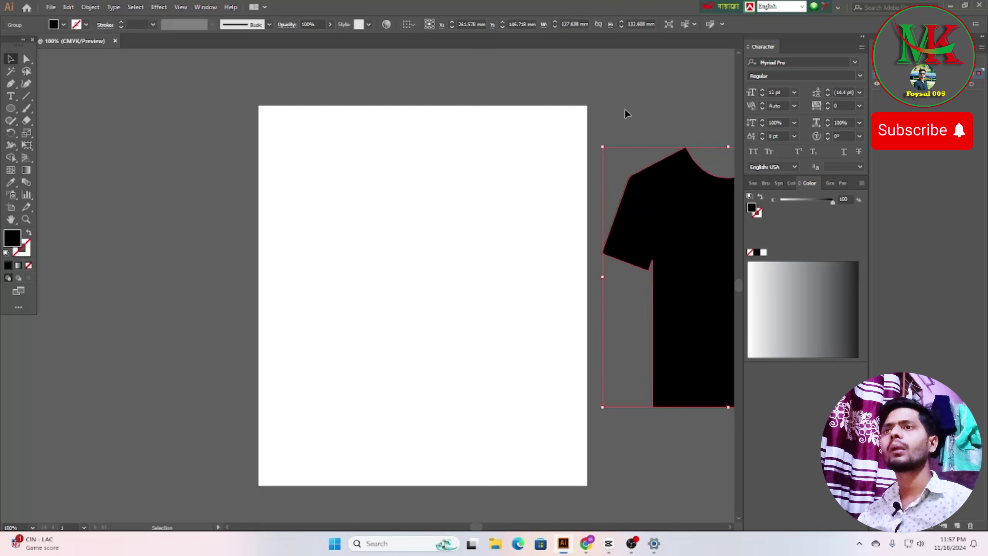
pyautogui.click(626, 110)
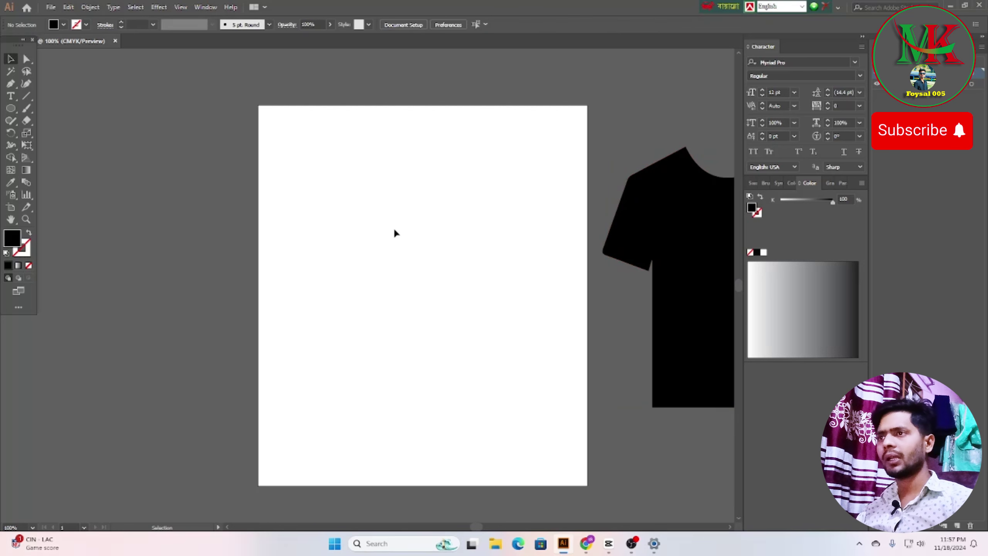
# Step: Draw a circle about 69 mm in diameter outside the artboard's left edge with the Ellipse tool
pyautogui.click(11, 111)
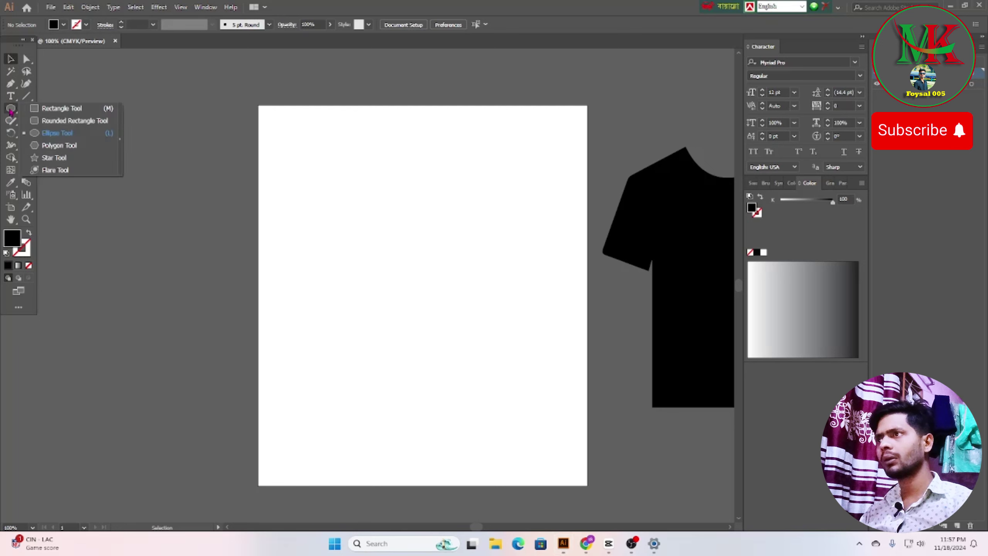
pyautogui.click(52, 137)
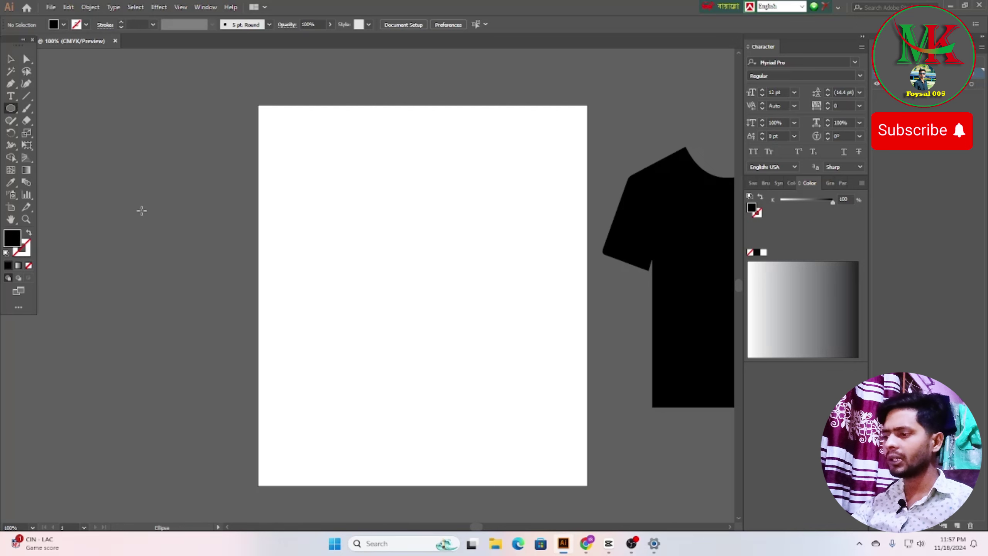
pyautogui.moveTo(118, 193)
pyautogui.mouseDown()
pyautogui.moveTo(278, 336)
pyautogui.moveTo(253, 329)
pyautogui.mouseUp()
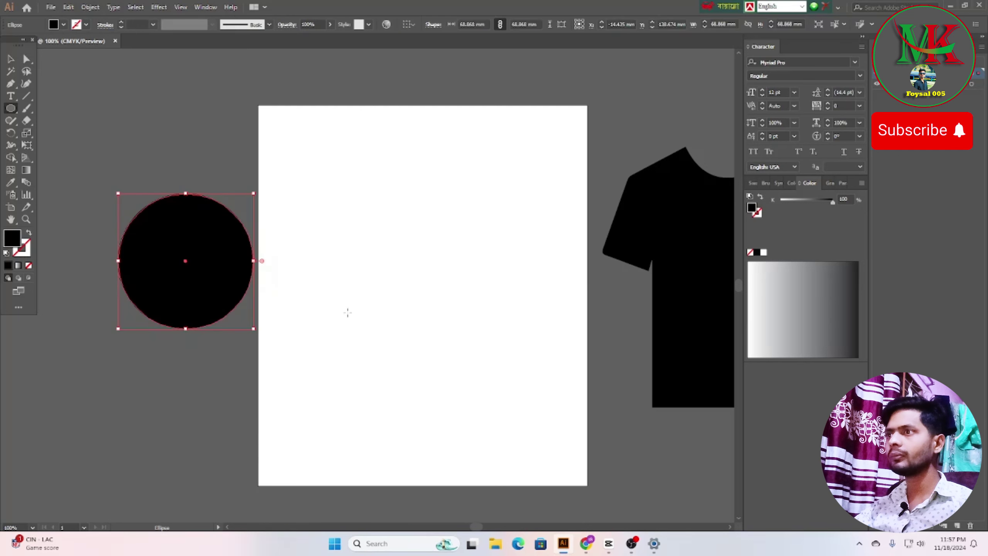
# Step: Fill the circle with white and move it to the empty area beyond the artboard's lower left
pyautogui.click(11, 59)
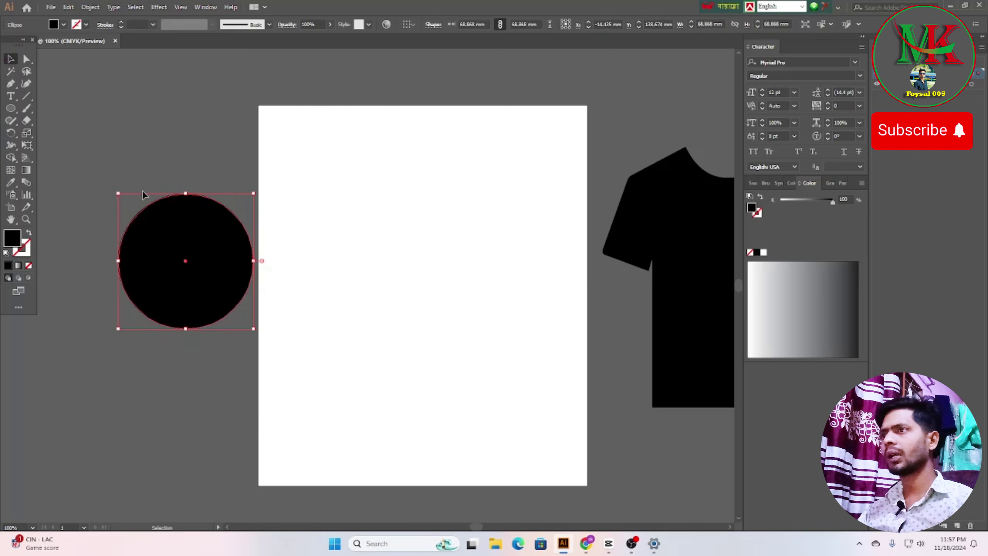
pyautogui.click(64, 24)
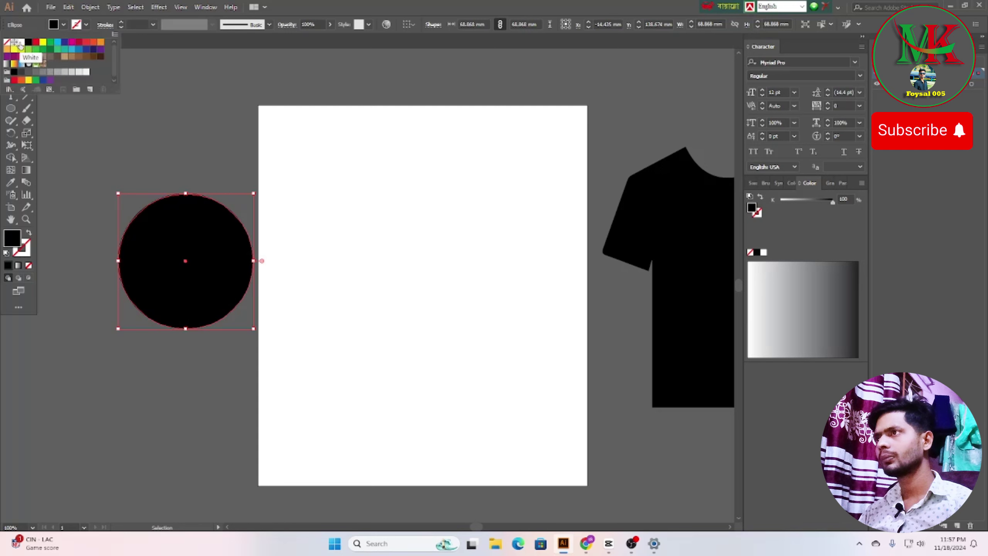
pyautogui.click(20, 43)
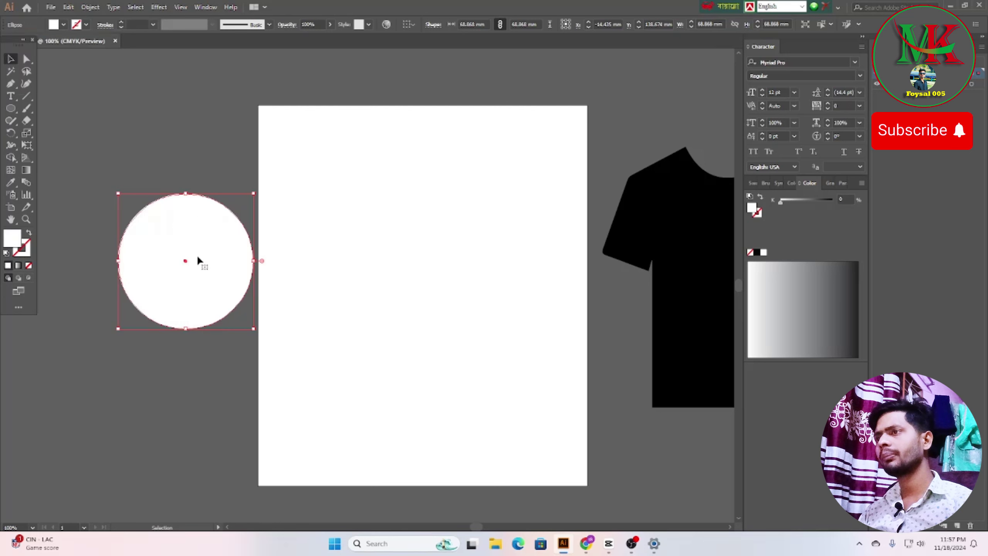
pyautogui.moveTo(197, 266); pyautogui.dragTo(98, 445)
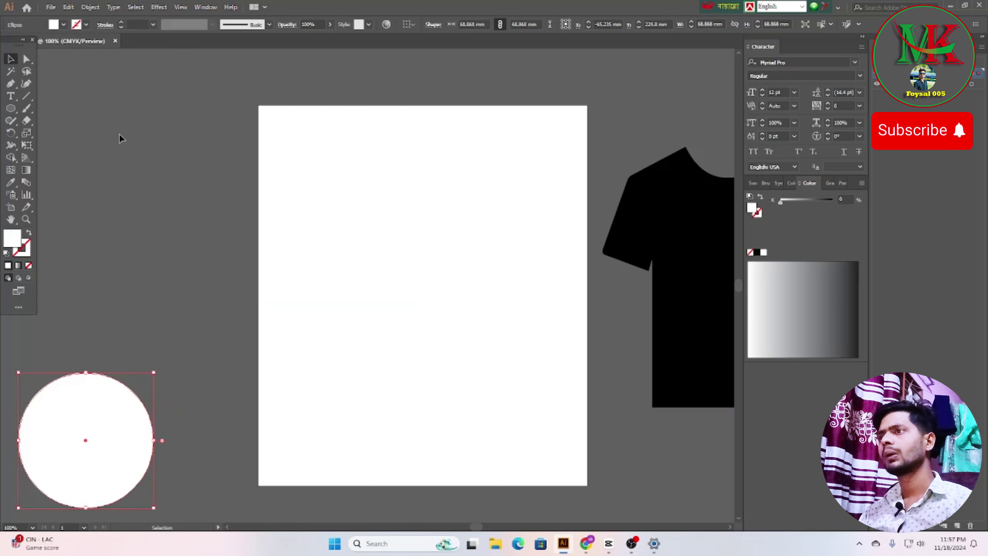
pyautogui.click(126, 156)
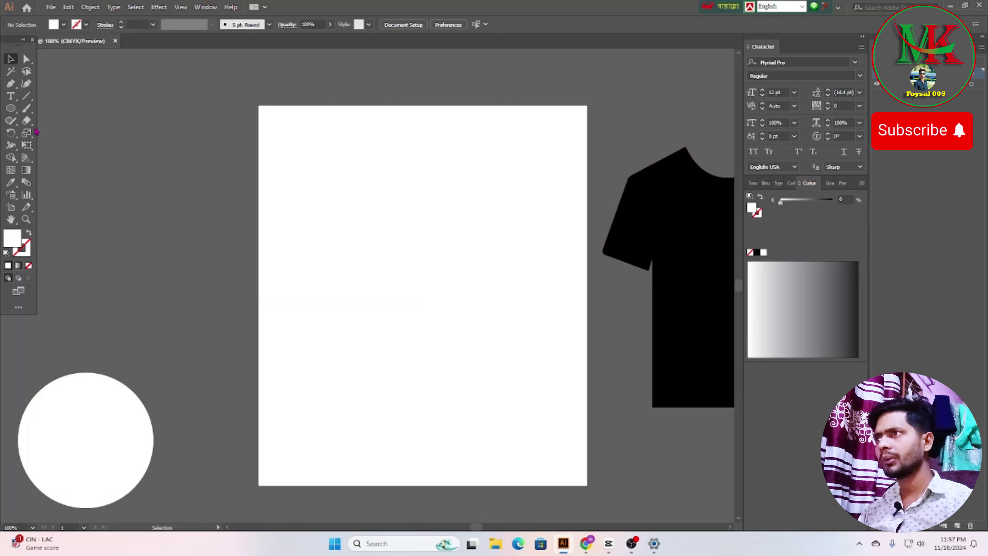
# Step: Draw a rectangle about 123 by 101 mm overlapping the artboard's left edge
pyautogui.click(11, 111)
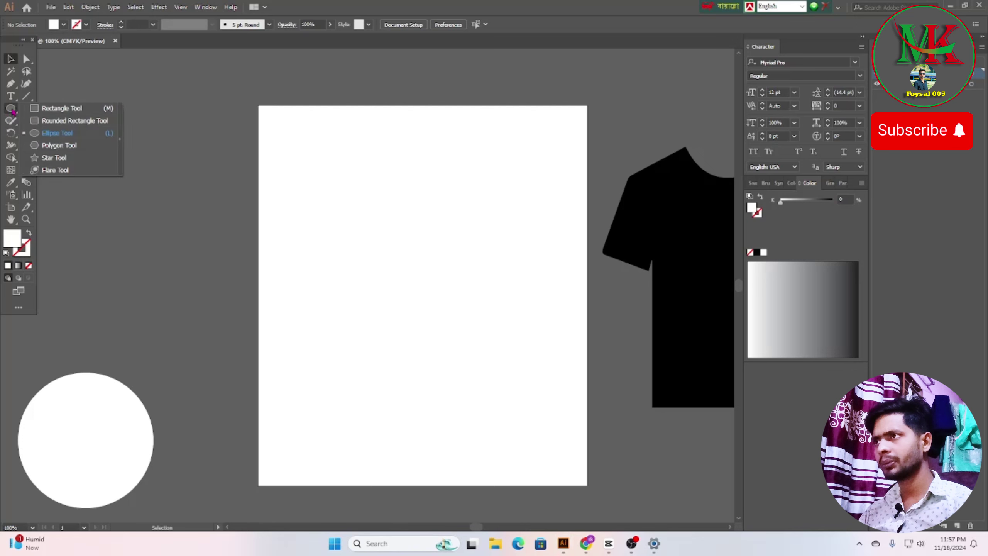
pyautogui.click(54, 112)
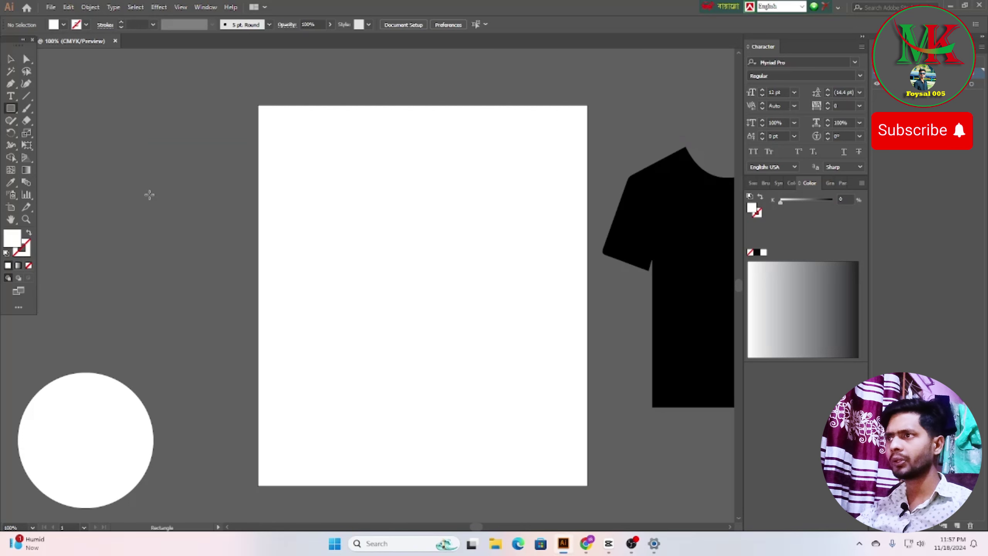
pyautogui.moveTo(149, 195); pyautogui.dragTo(390, 392)
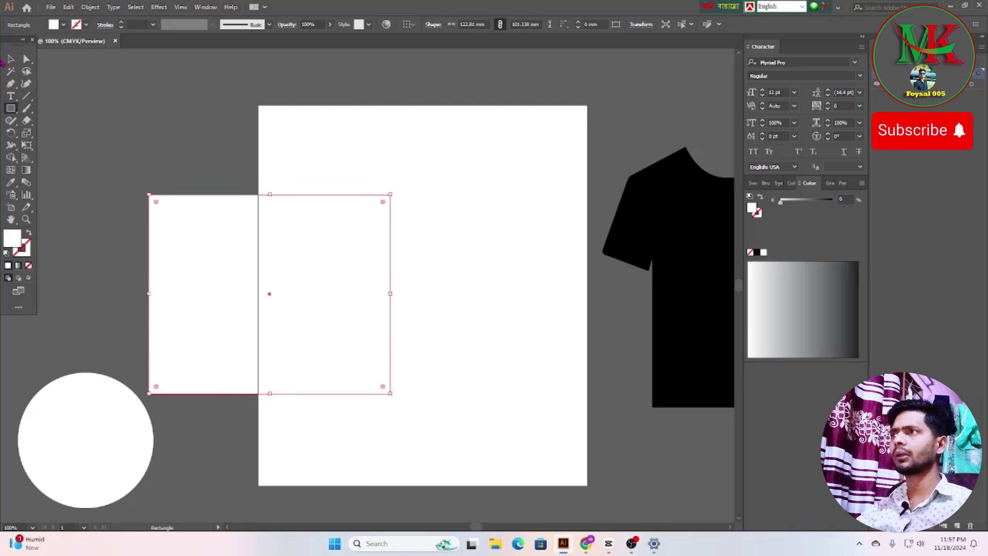
pyautogui.click(10, 60)
pyautogui.click(168, 142)
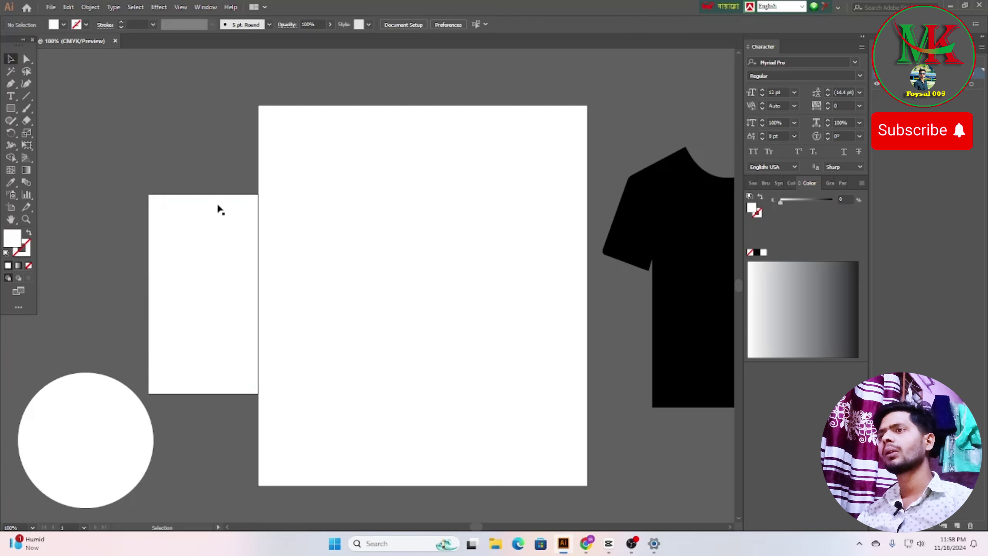
# Step: Fill the rectangle with the dark green swatch C=90 M=30 Y=95 K=30
pyautogui.click(232, 273)
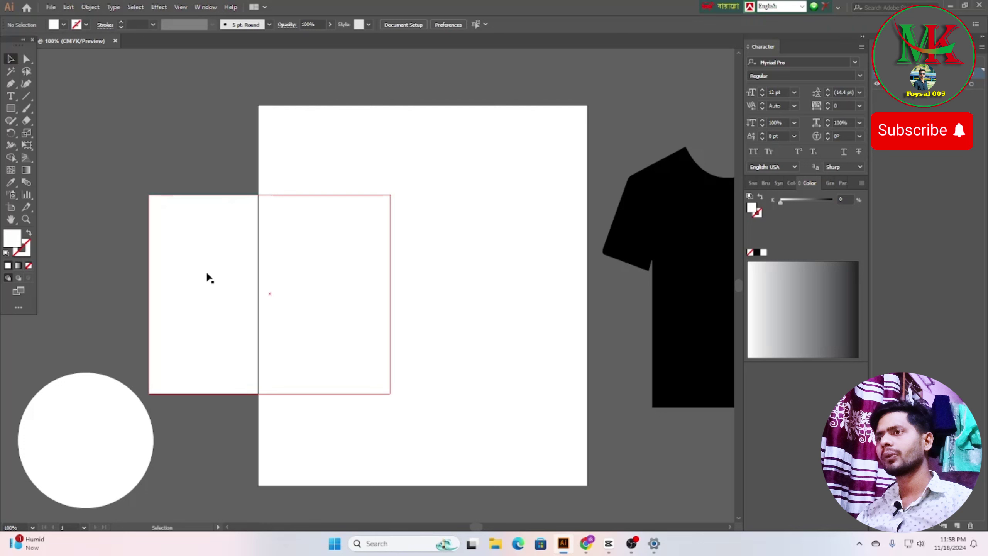
pyautogui.click(63, 25)
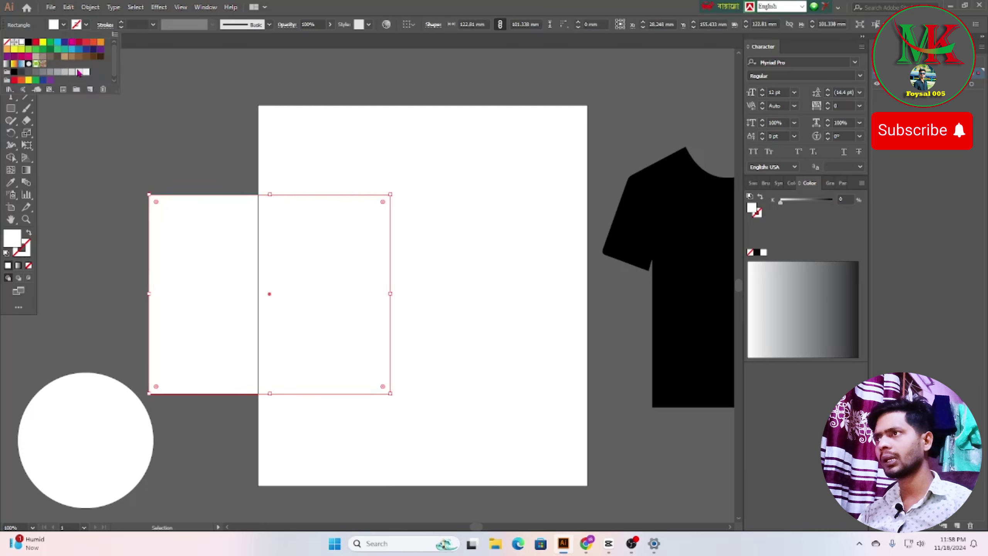
pyautogui.click(50, 49)
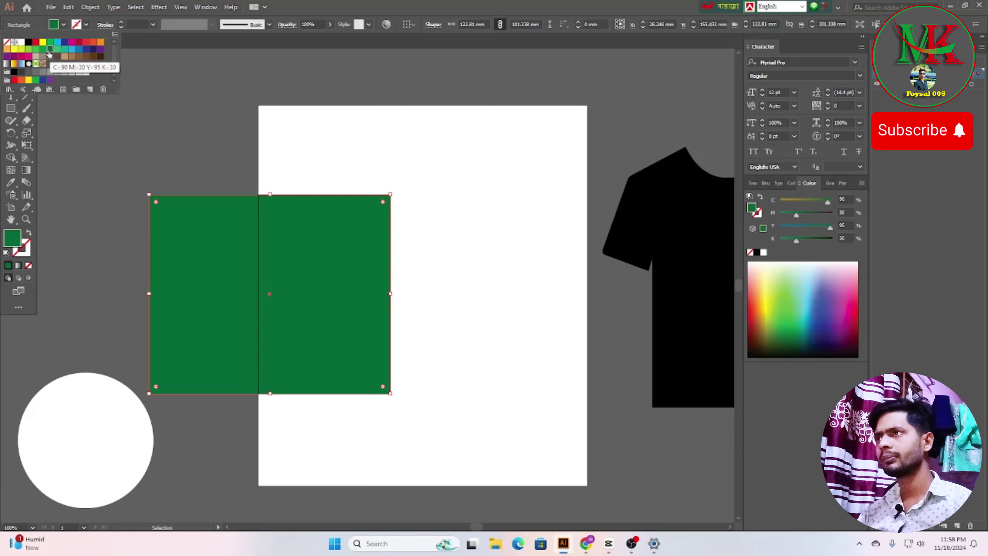
# Step: Recolor the rectangle with the green swatch C=85 M=10 Y=100 K=10 and move it onto the artboard
pyautogui.click(43, 50)
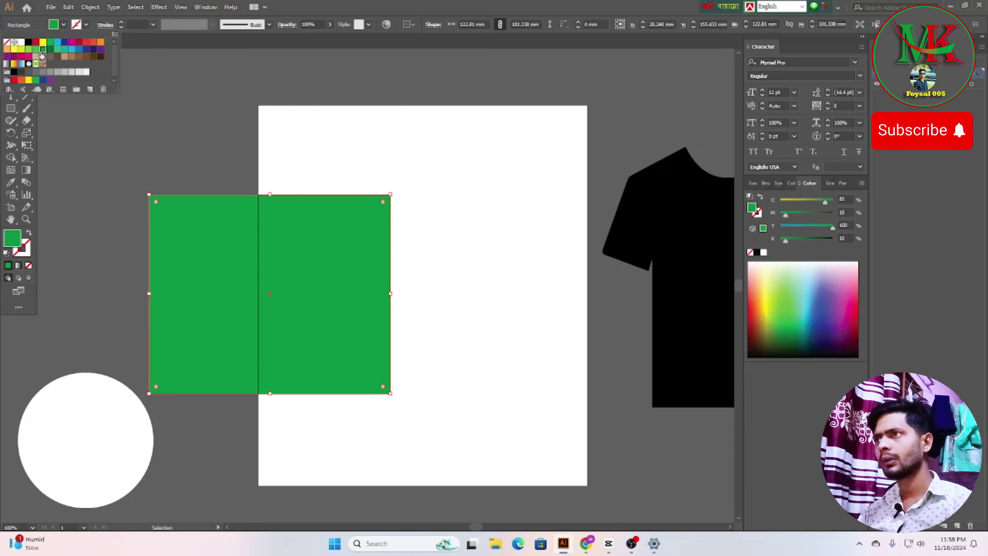
pyautogui.click(165, 140)
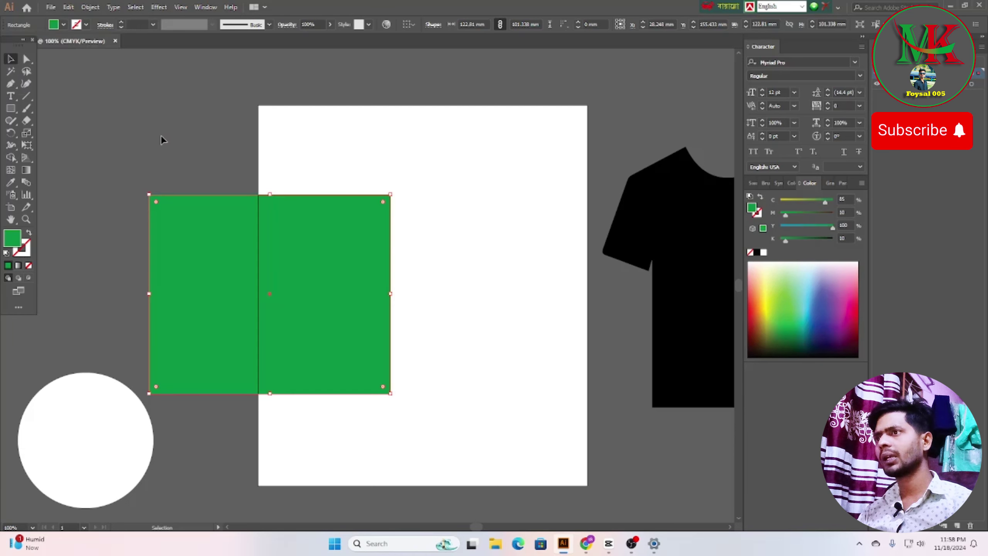
pyautogui.click(182, 143)
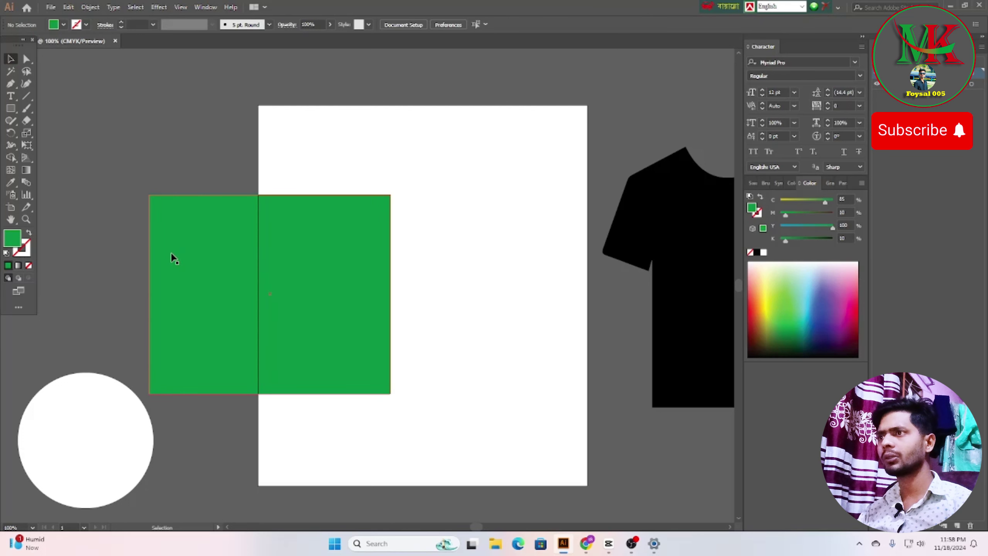
pyautogui.moveTo(171, 252); pyautogui.dragTo(336, 258)
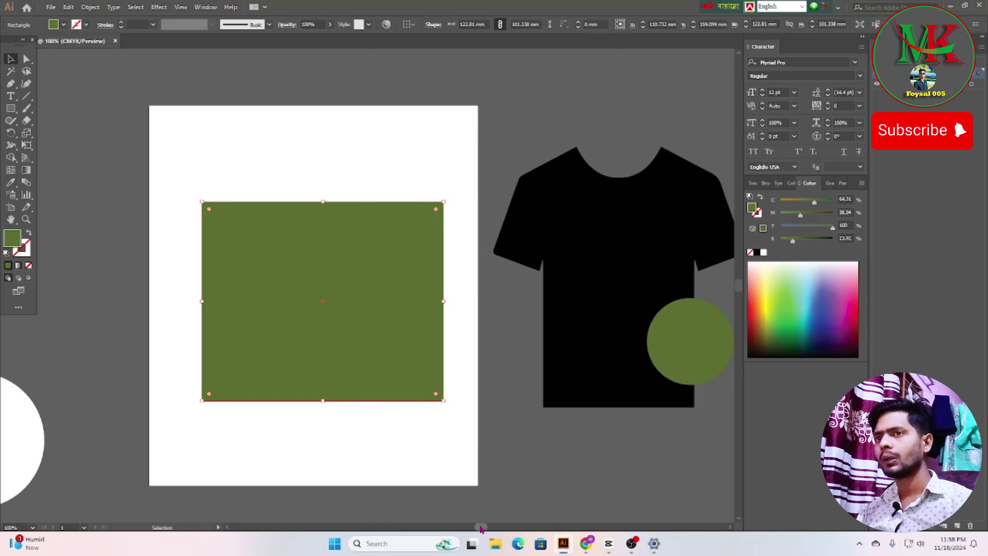
# Step: Delete the olive green circle overlapping the lower right of the T-shirt shape
pyautogui.moveTo(484, 527)
pyautogui.mouseDown()
pyautogui.moveTo(471, 526)
pyautogui.moveTo(479, 526)
pyautogui.mouseUp()
pyautogui.click(707, 359)
pyautogui.press('Delete')
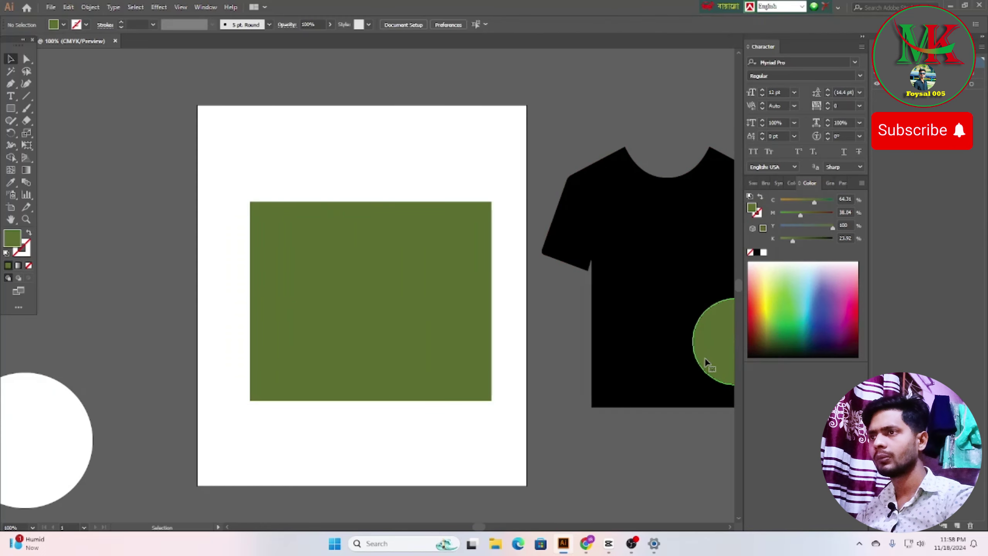
# Step: Shift the white circle slightly closer to the artboard and nudge the green rectangle a little up and to the left
pyautogui.scroll(-1, 338, 331)
pyautogui.scroll(2, 344, 333)
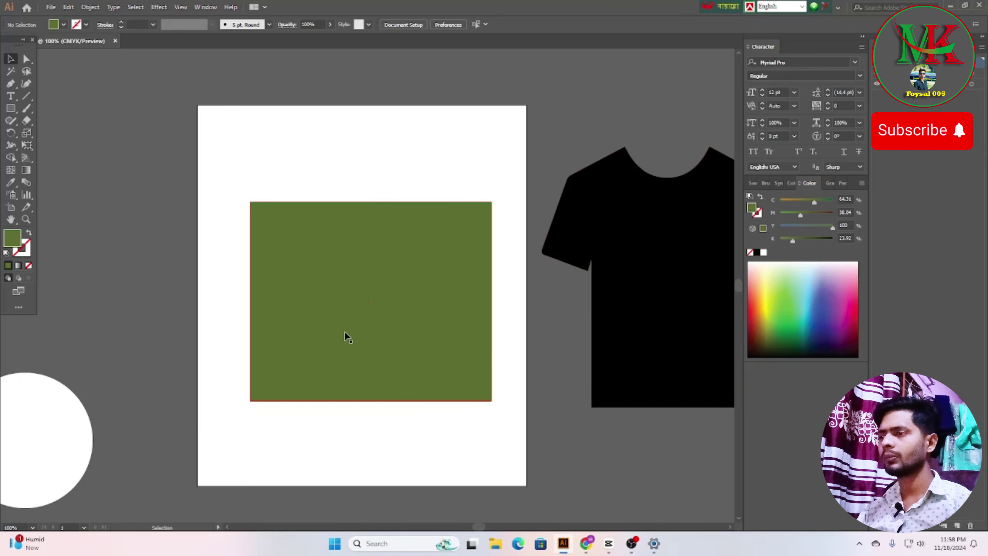
pyautogui.scroll(-1, 344, 333)
pyautogui.moveTo(27, 428); pyautogui.dragTo(61, 426)
pyautogui.moveTo(386, 291); pyautogui.dragTo(372, 285)
pyautogui.click(131, 193)
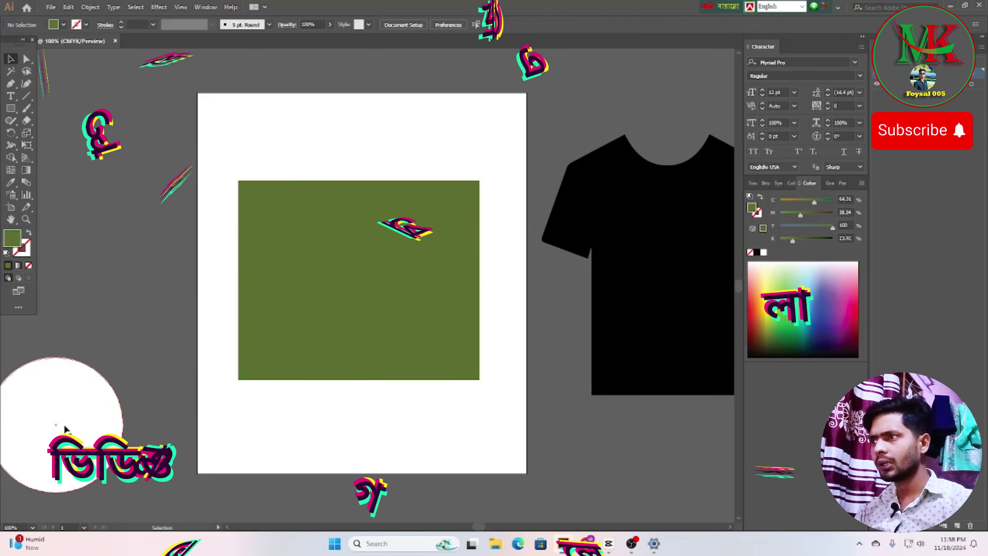
# Step: Move the white circle onto the middle of the green rectangle and bring it to the front
pyautogui.moveTo(62, 428); pyautogui.dragTo(362, 282)
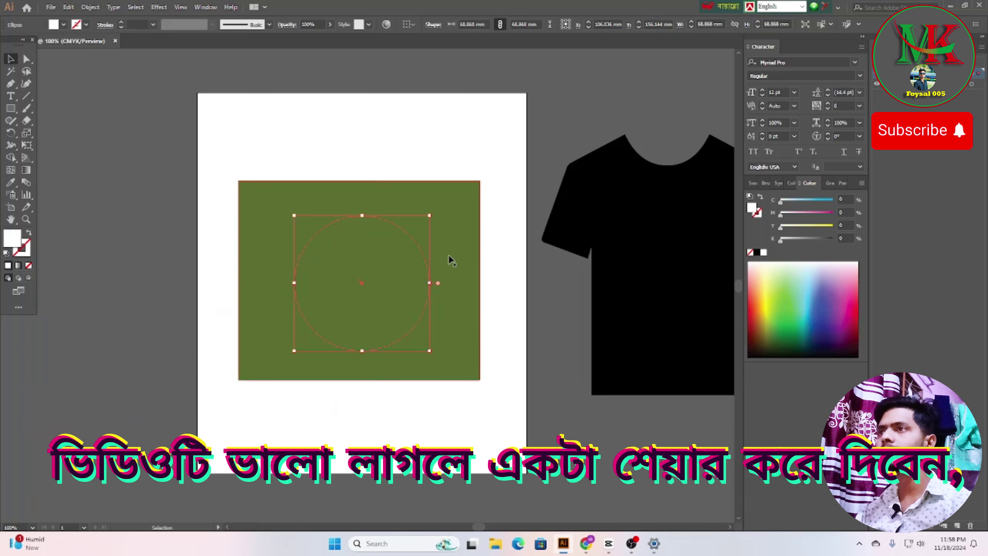
pyautogui.rightClick(371, 281)
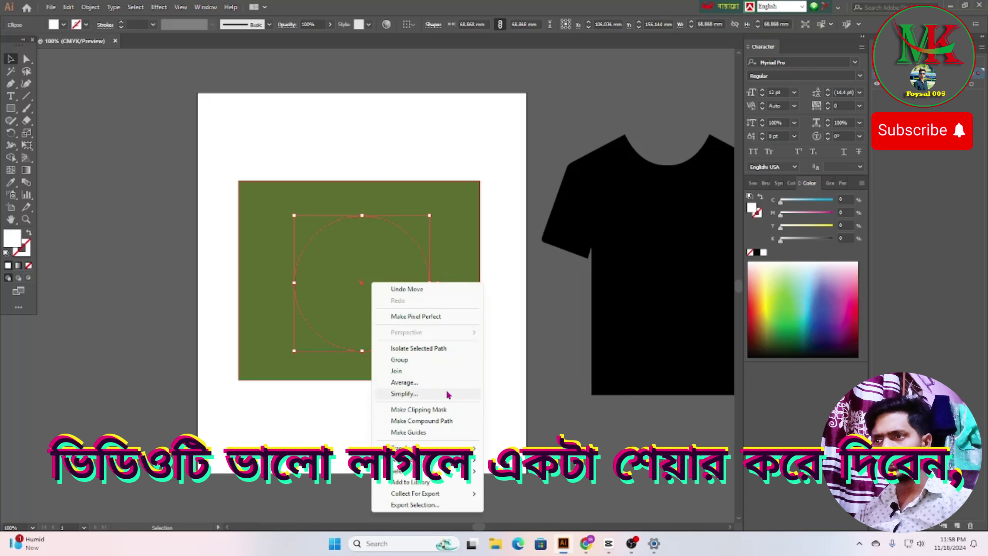
pyautogui.moveTo(428, 459)
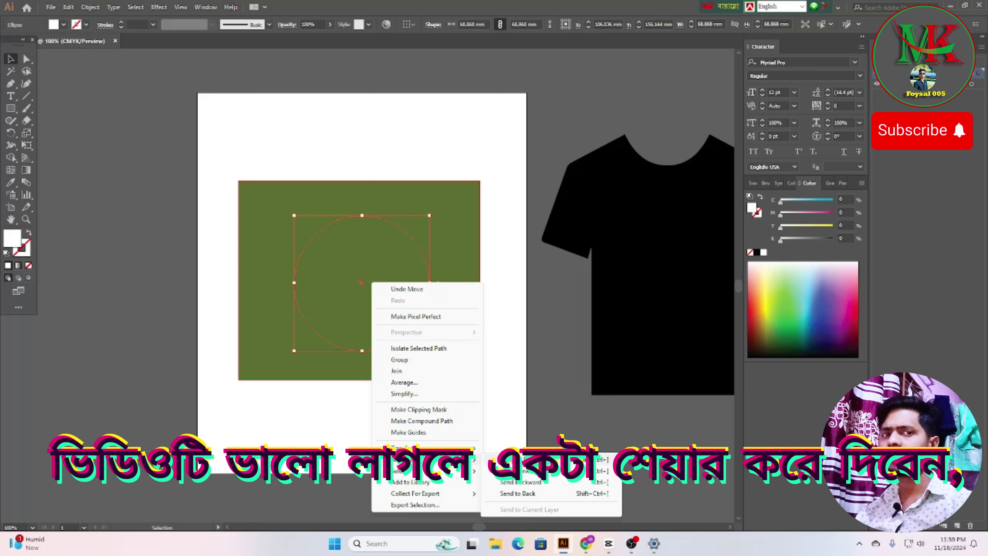
pyautogui.click(517, 459)
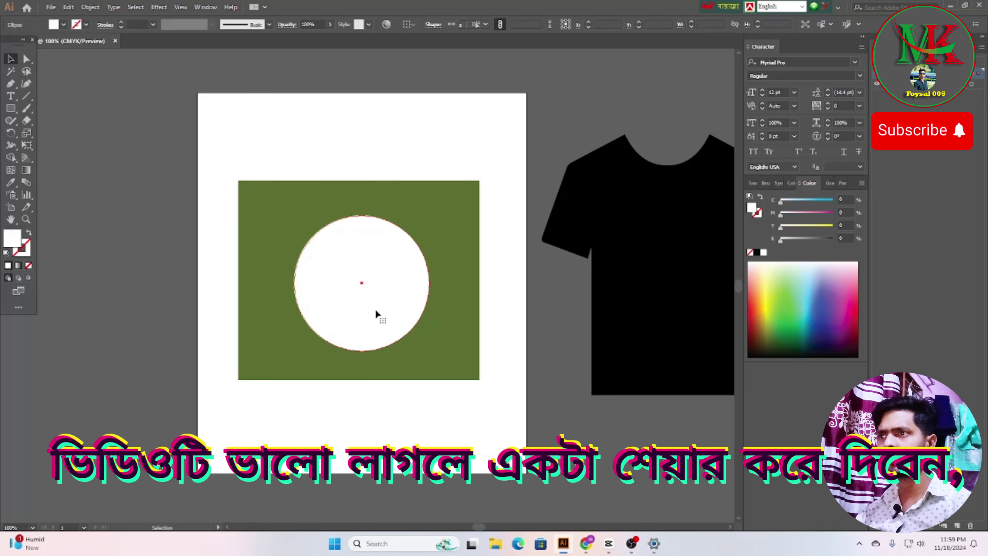
# Step: Enlarge the white circle so it nearly fills the rectangle's height and reposition it in the rectangle's middle
pyautogui.click(253, 204)
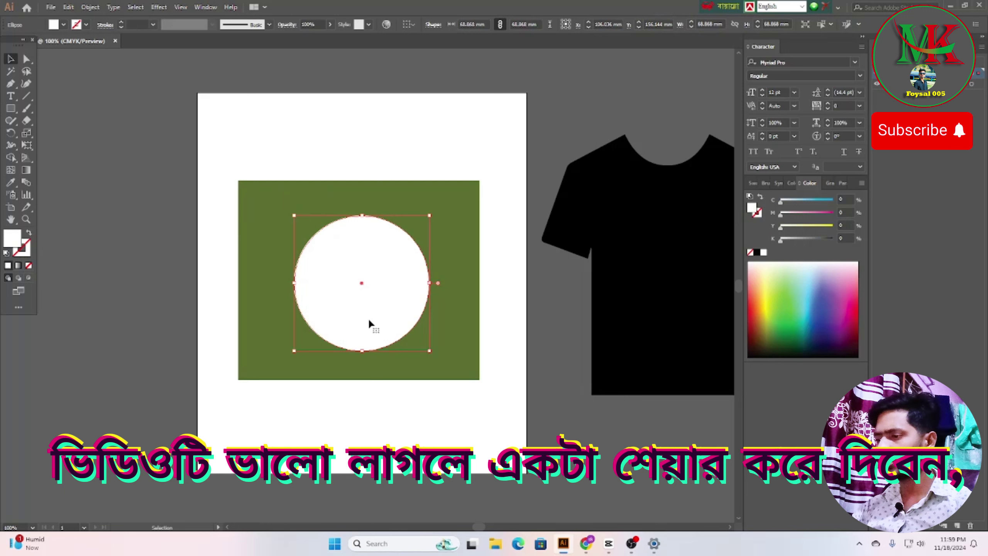
pyautogui.moveTo(430, 351); pyautogui.dragTo(491, 389)
pyautogui.moveTo(392, 332); pyautogui.dragTo(369, 308)
pyautogui.click(330, 80)
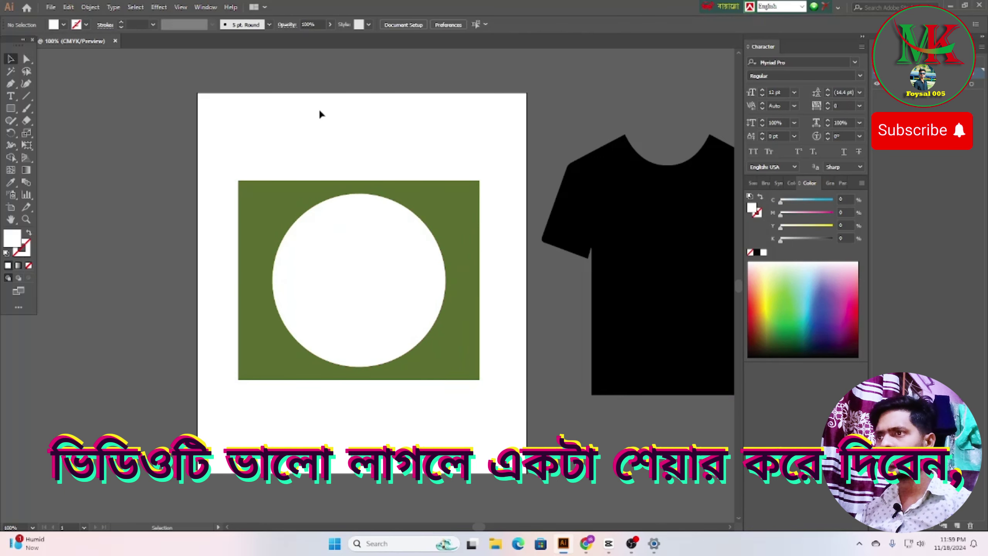
# Step: Align the white circle and green rectangle to each other with Horizontal Align Center
pyautogui.moveTo(320, 114); pyautogui.dragTo(438, 416)
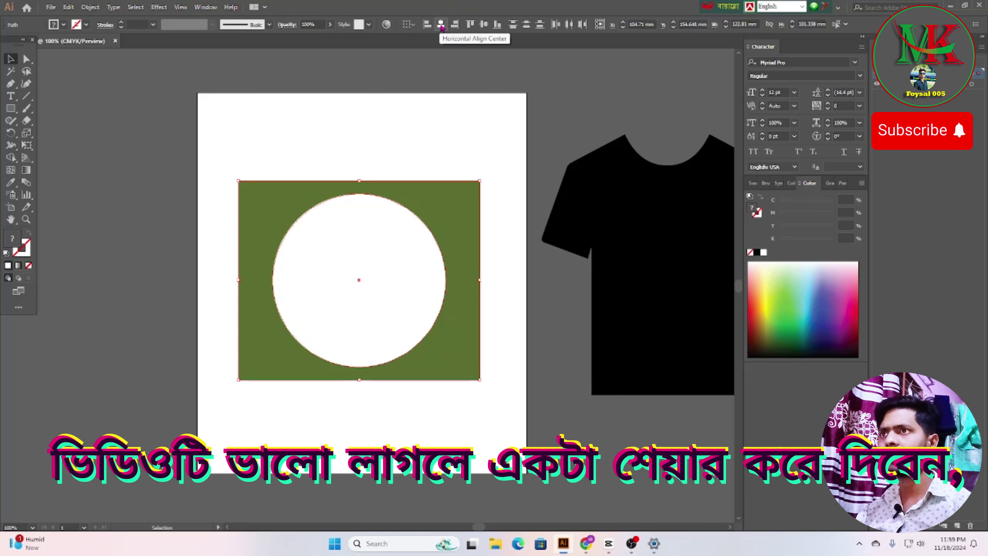
pyautogui.click(441, 26)
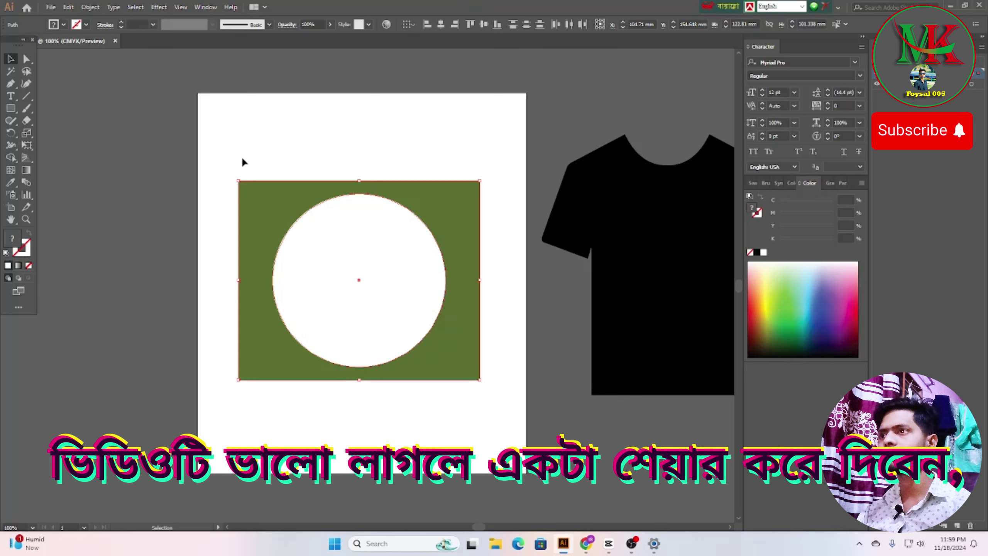
pyautogui.click(303, 119)
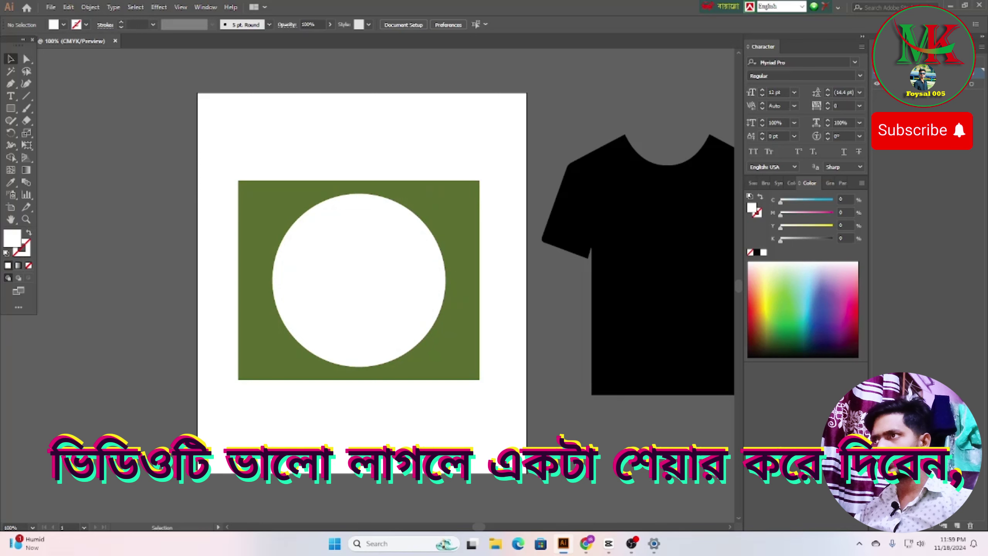
# Step: Start placing an image and browse to the Pront Icon All folder inside Grapic
pyautogui.click(51, 8)
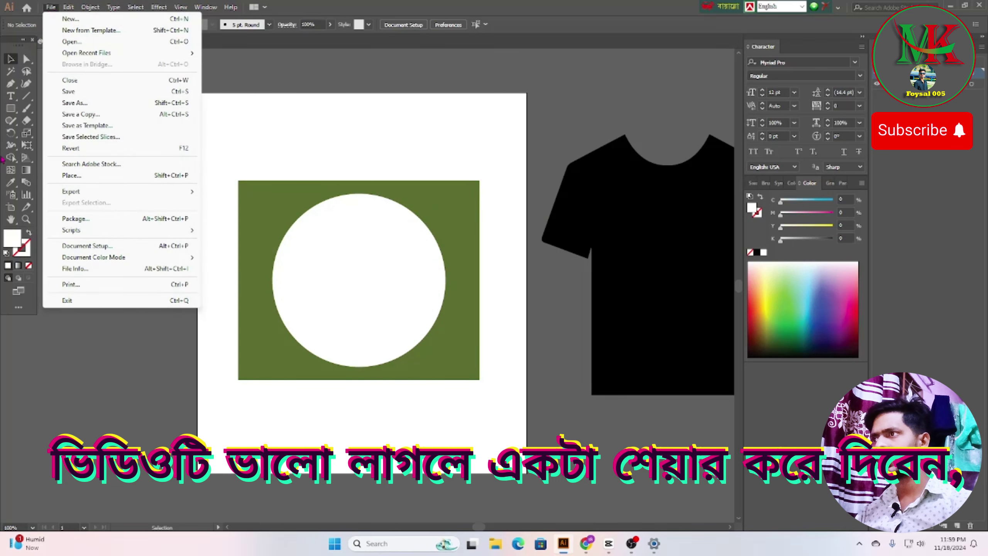
pyautogui.click(74, 175)
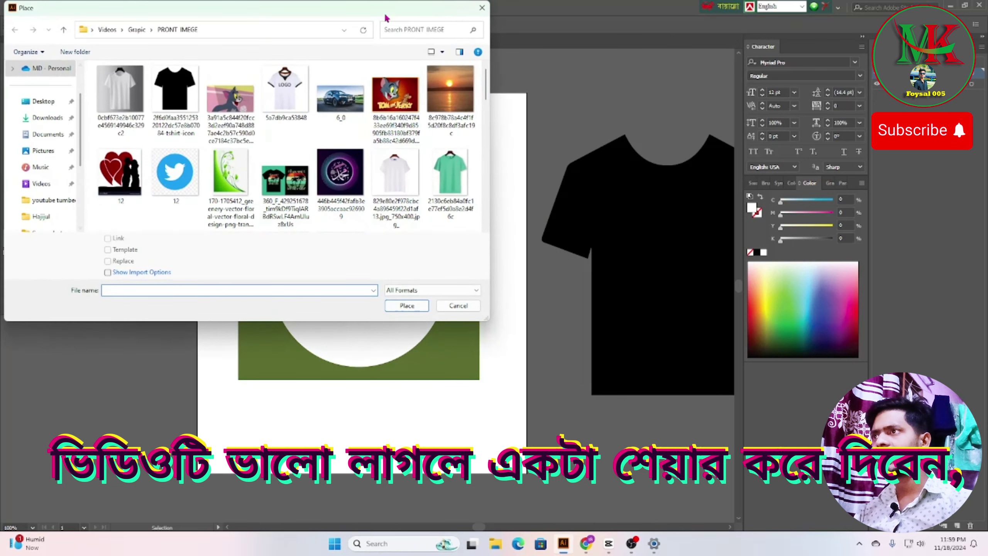
pyautogui.click(64, 30)
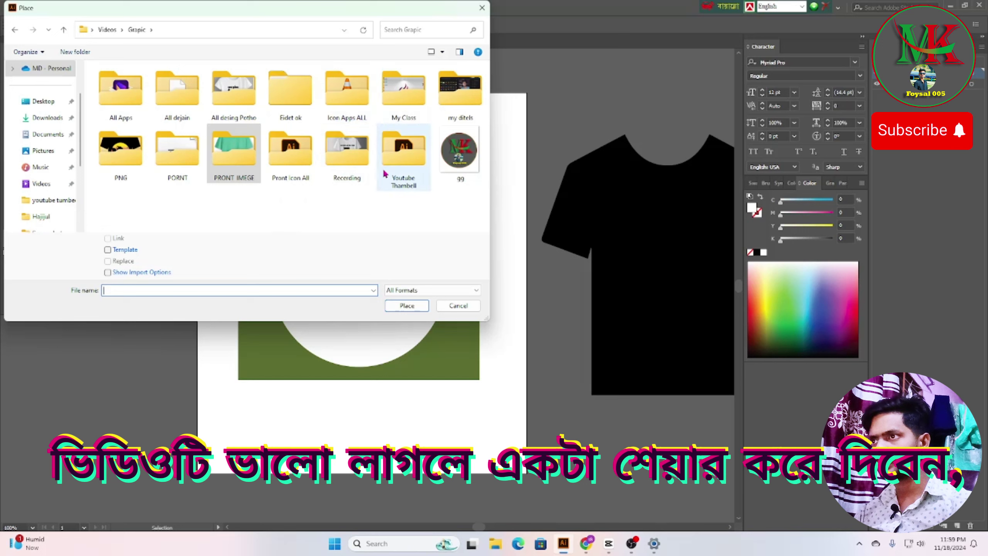
pyautogui.click(318, 201)
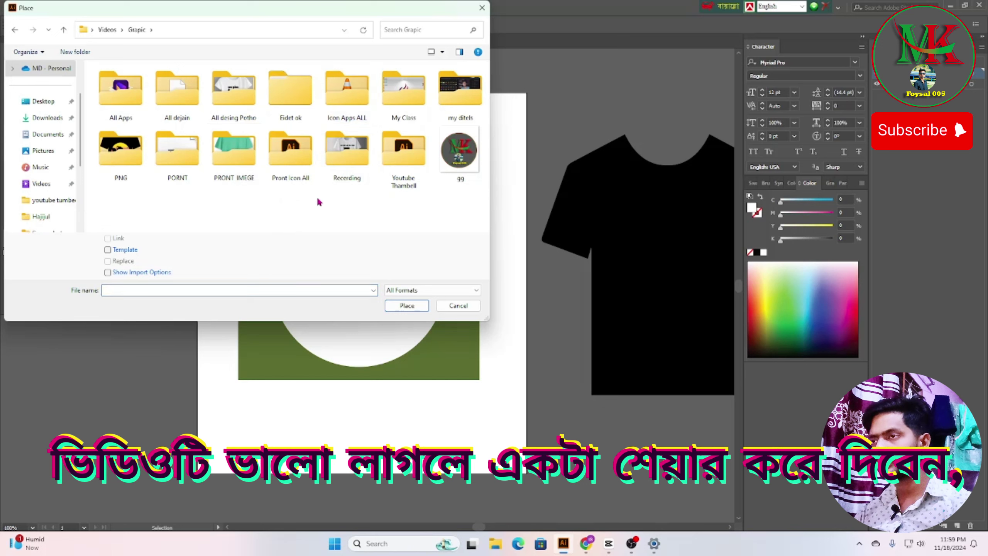
pyautogui.doubleClick(292, 153)
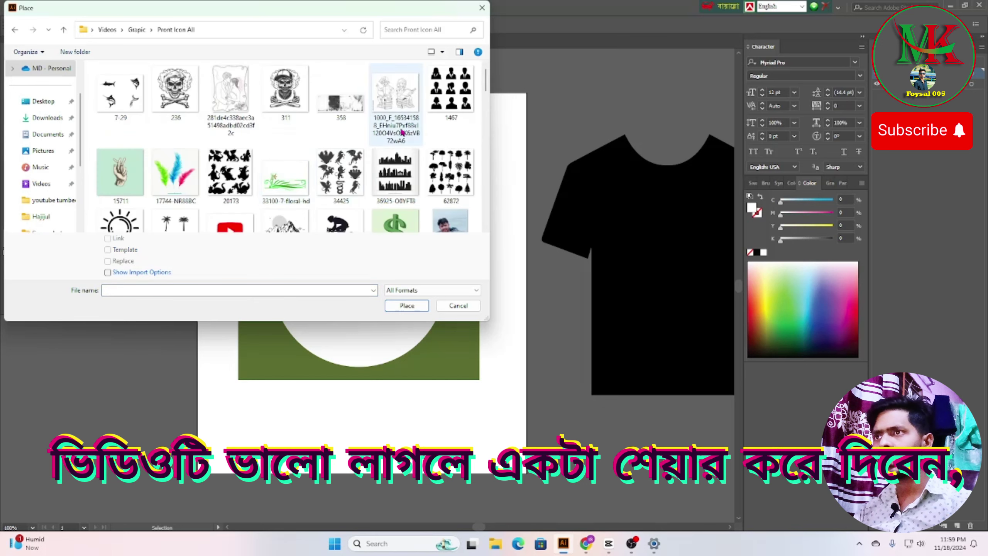
# Step: Look through the image files in the Pront Icon All folder for suitable silhouette artwork
pyautogui.scroll(-10, 340, 207)
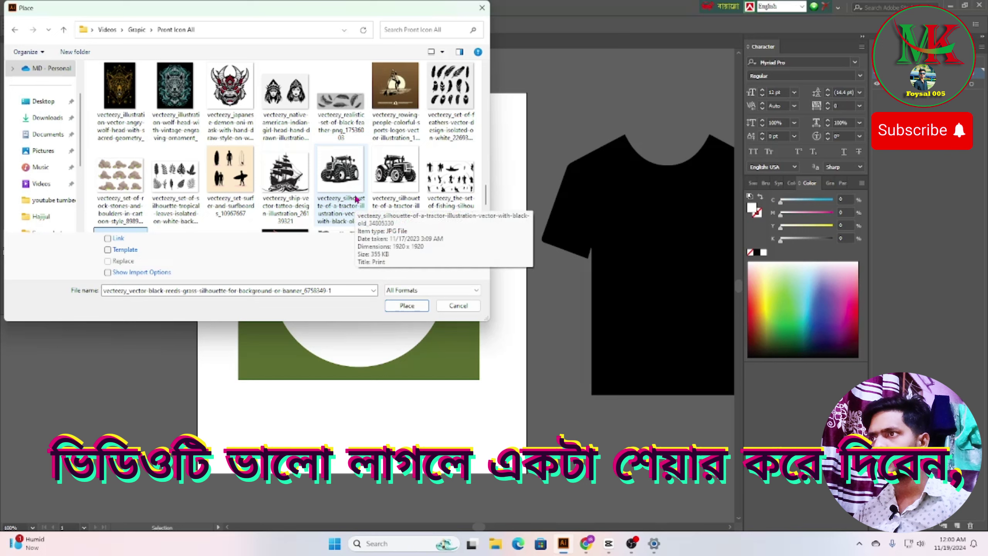
pyautogui.scroll(1, 356, 199)
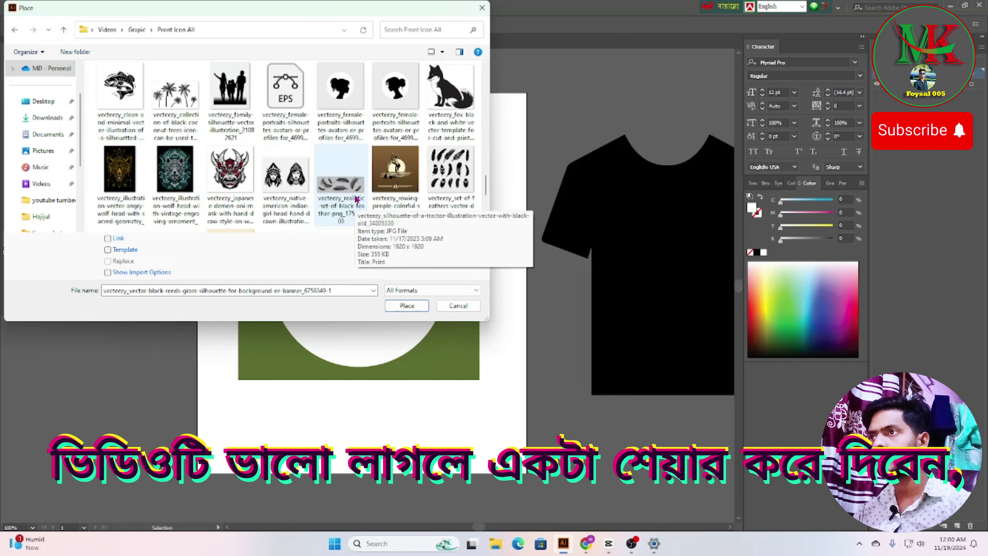
pyautogui.scroll(1, 357, 198)
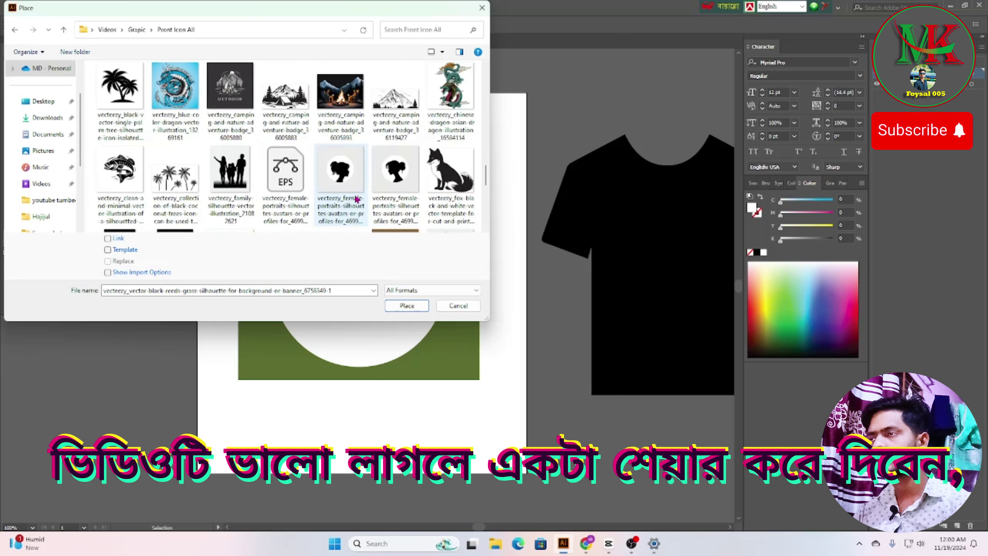
pyautogui.scroll(1, 356, 199)
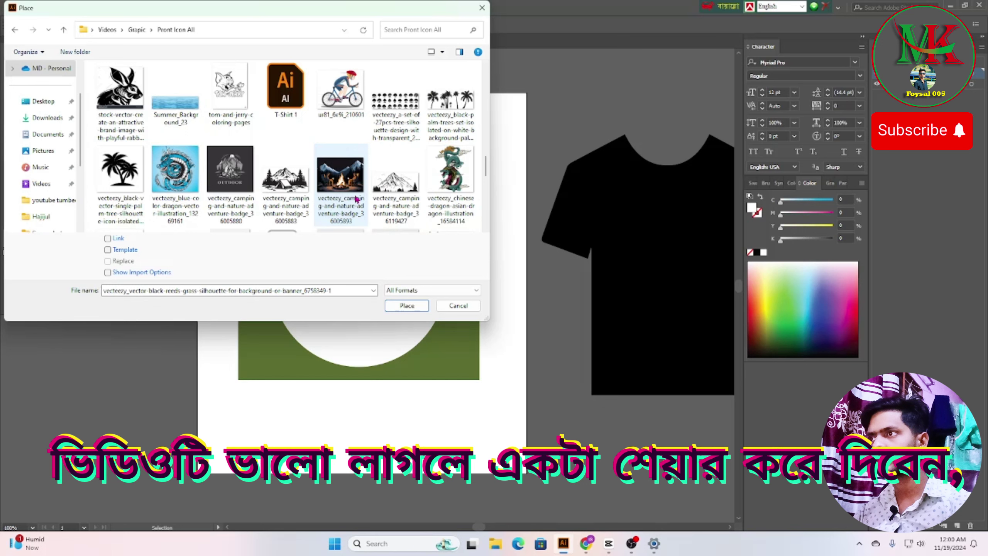
pyautogui.scroll(1, 356, 198)
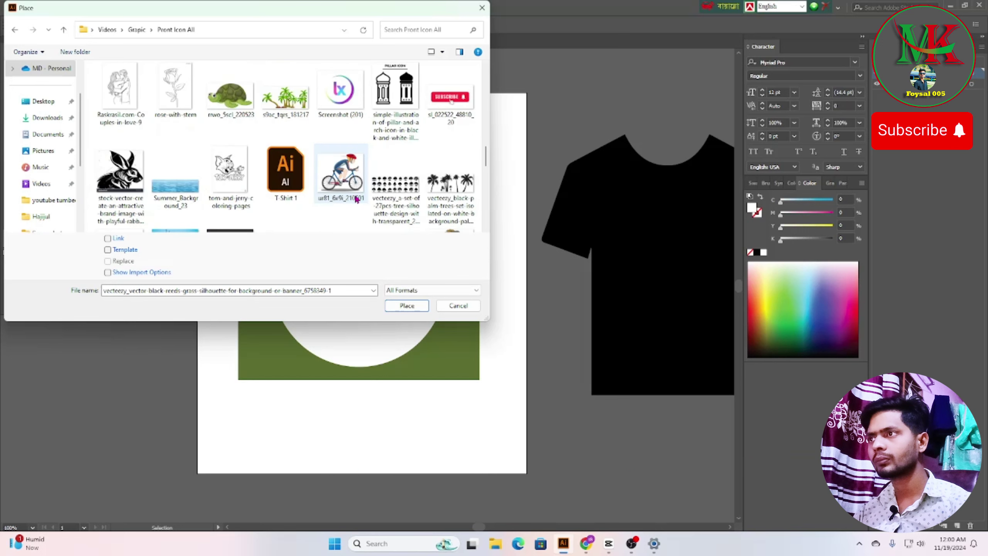
pyautogui.scroll(6, 357, 199)
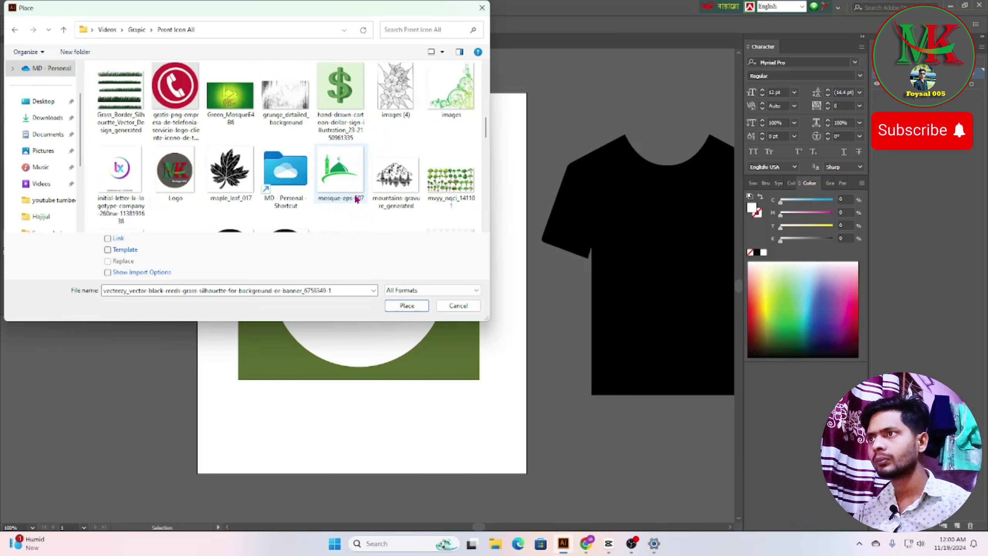
pyautogui.scroll(2, 356, 198)
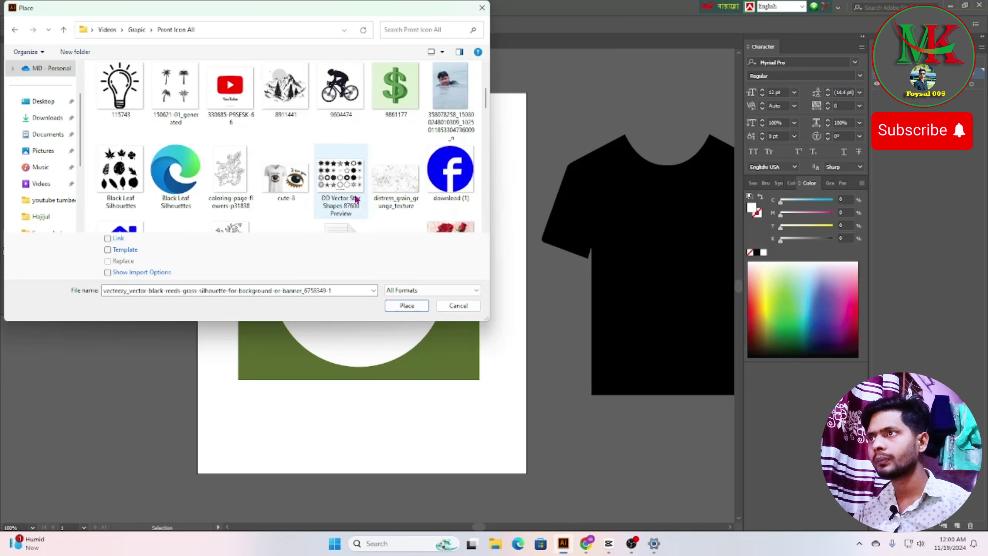
pyautogui.scroll(1, 356, 199)
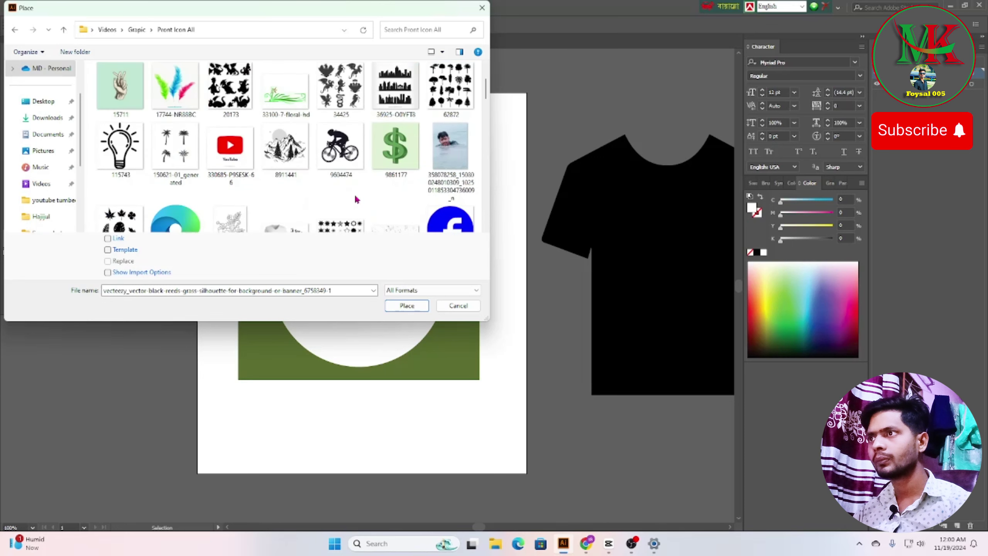
pyautogui.scroll(1, 356, 198)
pyautogui.scroll(-12, 356, 199)
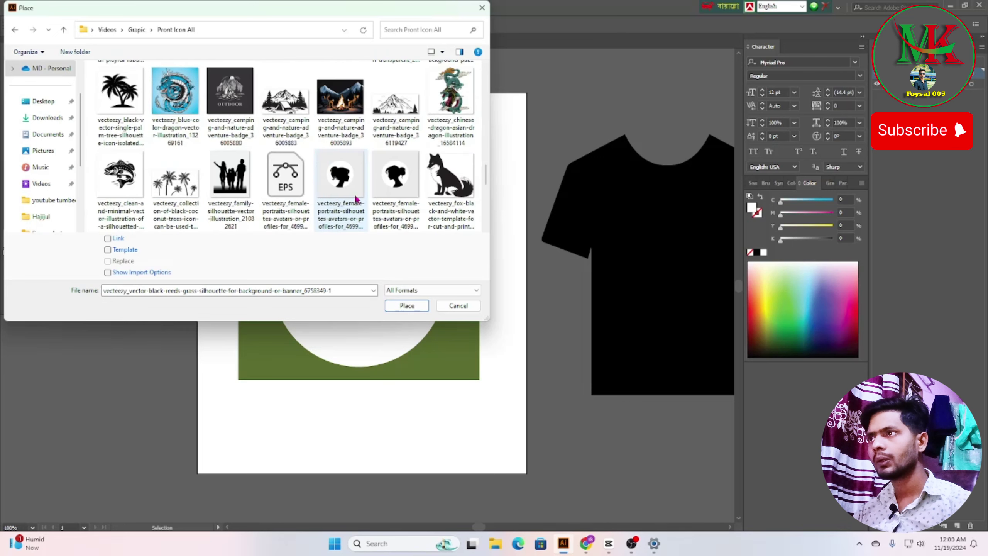
# Step: Place the single palm tree silhouette and the black reeds grass silhouette images together at the artboard's upper left
pyautogui.click(117, 98)
pyautogui.scroll(-5, 142, 142)
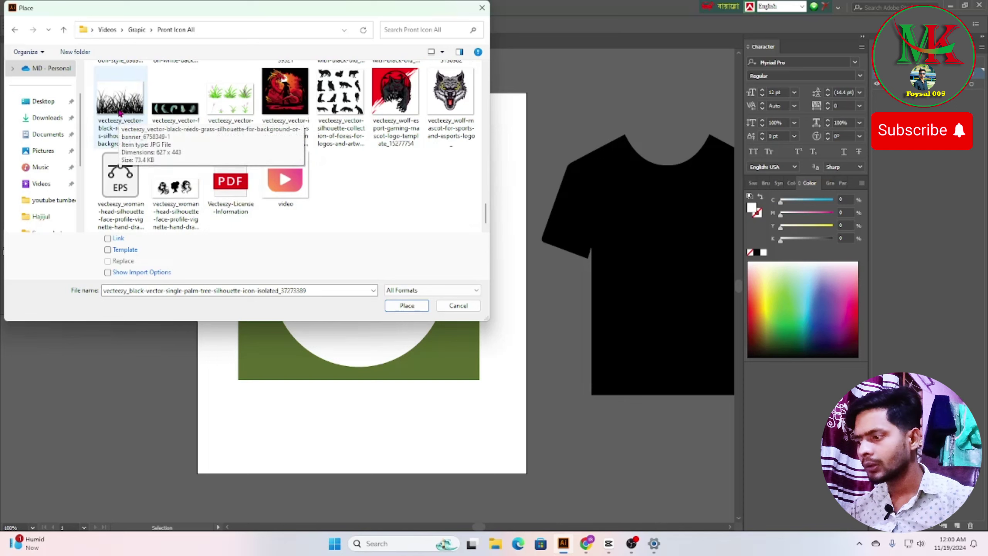
pyautogui.keyDown('ctrl'); pyautogui.click(117, 111); pyautogui.keyUp('ctrl')
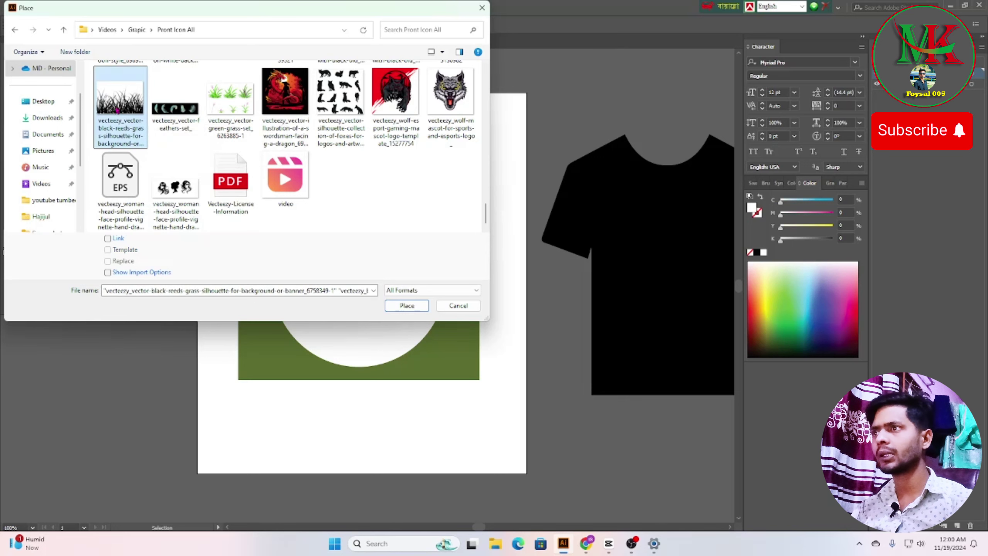
pyautogui.click(407, 305)
pyautogui.click(110, 125)
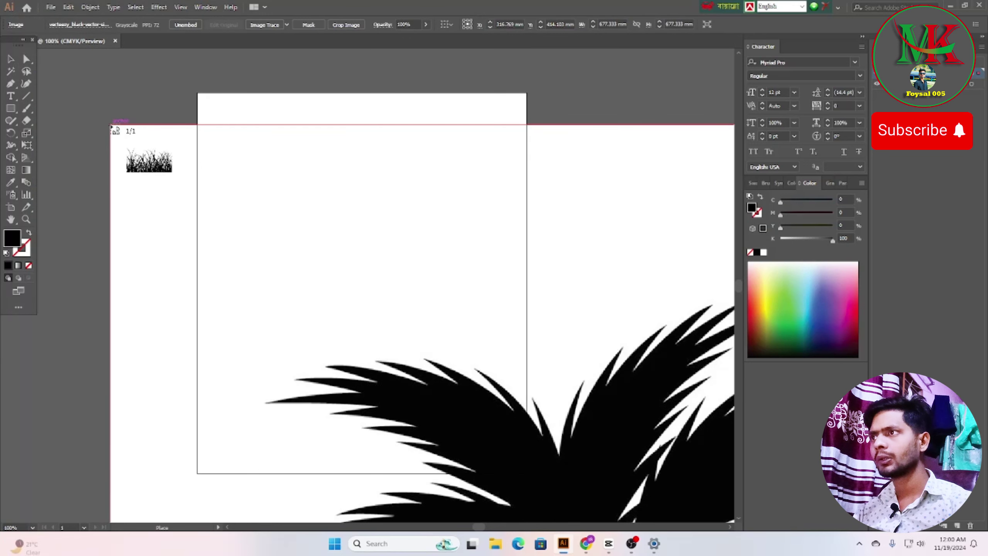
pyautogui.click(78, 77)
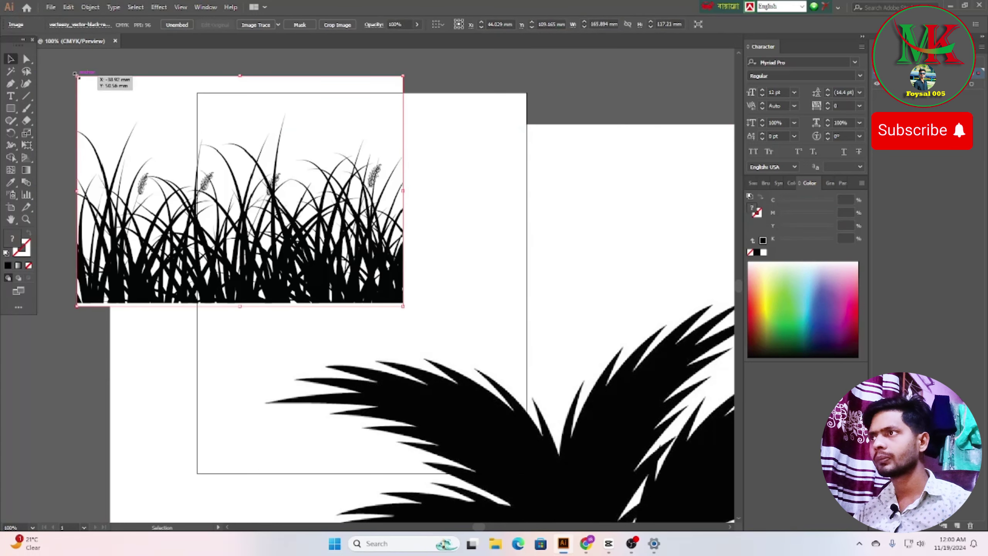
# Step: Scale down the placed grass image, and shrink the palm image to about 74 mm wide outside the artboard's lower left edge
pyautogui.moveTo(77, 76); pyautogui.dragTo(466, 337)
pyautogui.click(165, 257)
pyautogui.moveTo(582, 421); pyautogui.dragTo(307, 186)
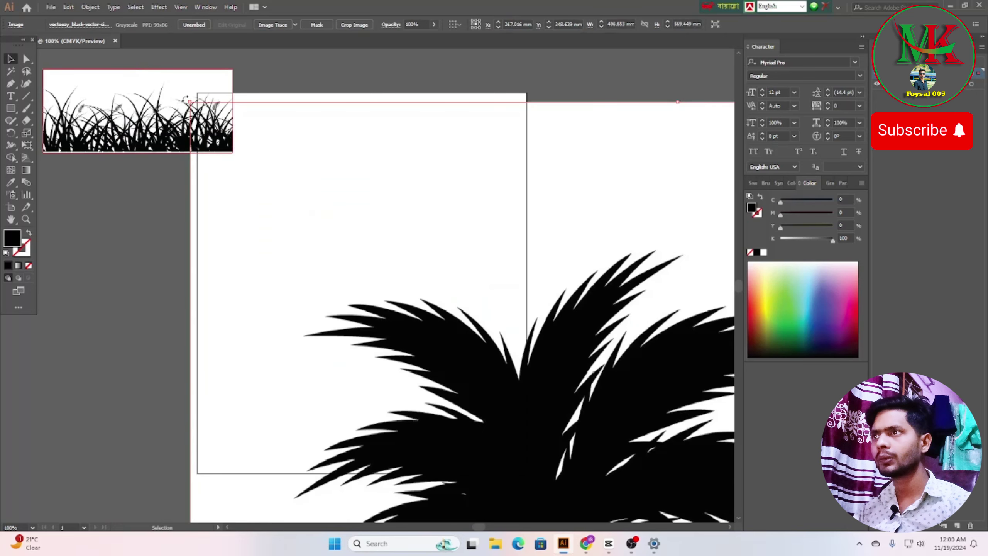
pyautogui.moveTo(190, 102); pyautogui.dragTo(551, 412)
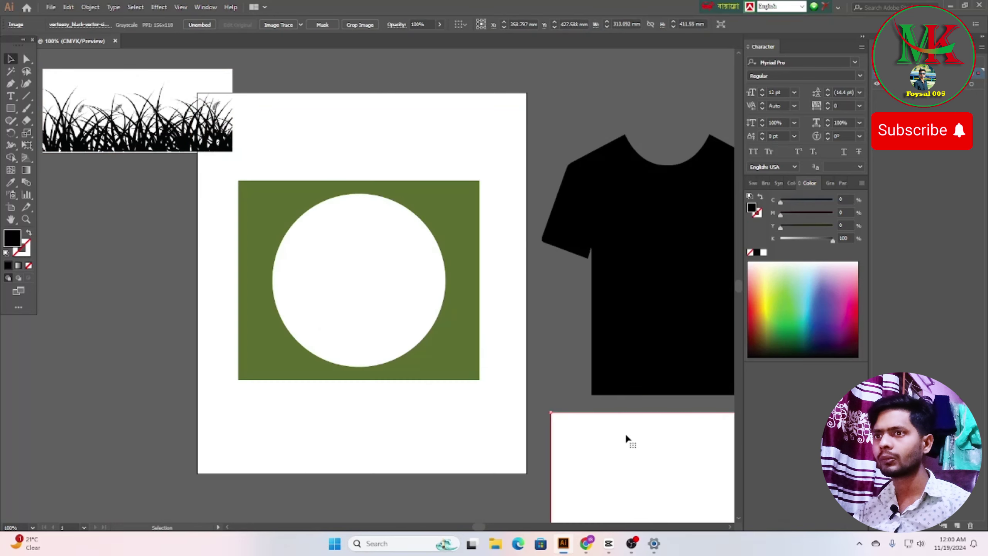
pyautogui.moveTo(626, 434); pyautogui.dragTo(290, 430)
pyautogui.moveTo(447, 453); pyautogui.dragTo(396, 121)
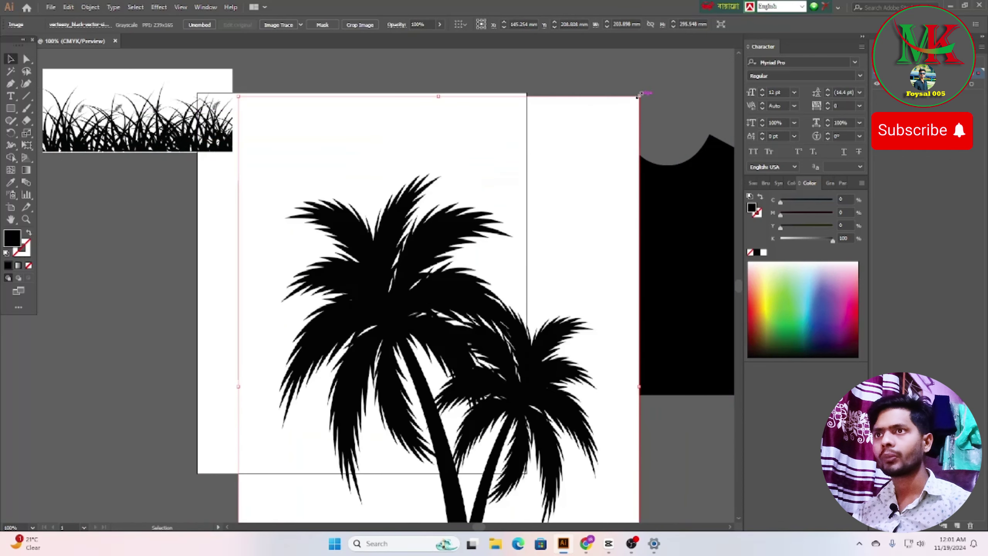
pyautogui.moveTo(639, 96); pyautogui.dragTo(562, 372)
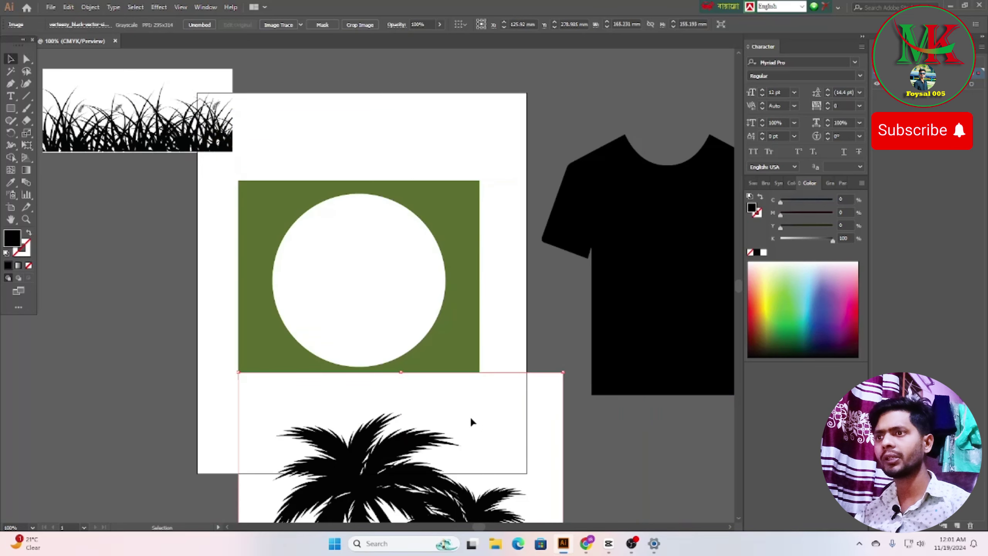
pyautogui.moveTo(471, 421); pyautogui.dragTo(478, 179)
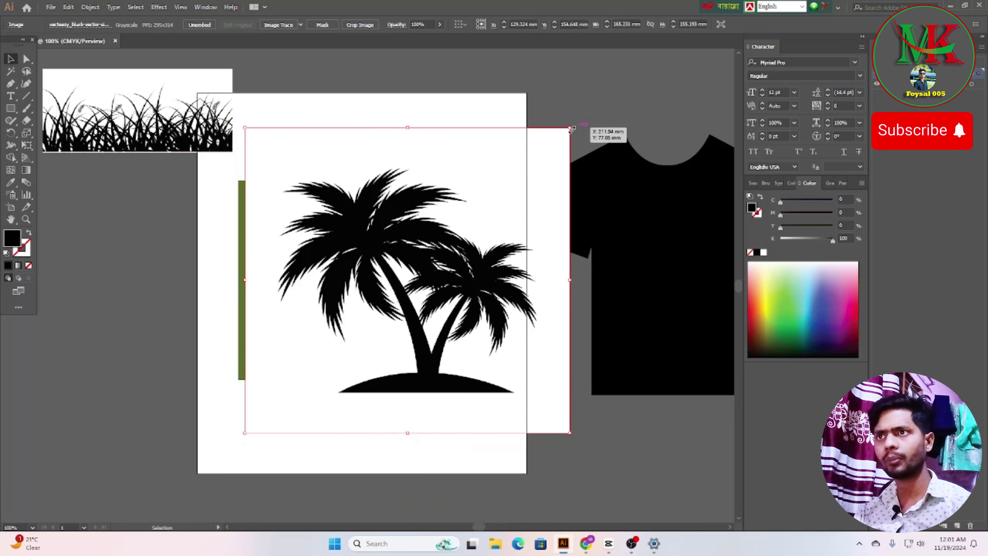
pyautogui.moveTo(570, 128); pyautogui.dragTo(390, 287)
pyautogui.moveTo(340, 390); pyautogui.dragTo(133, 400)
pyautogui.click(149, 238)
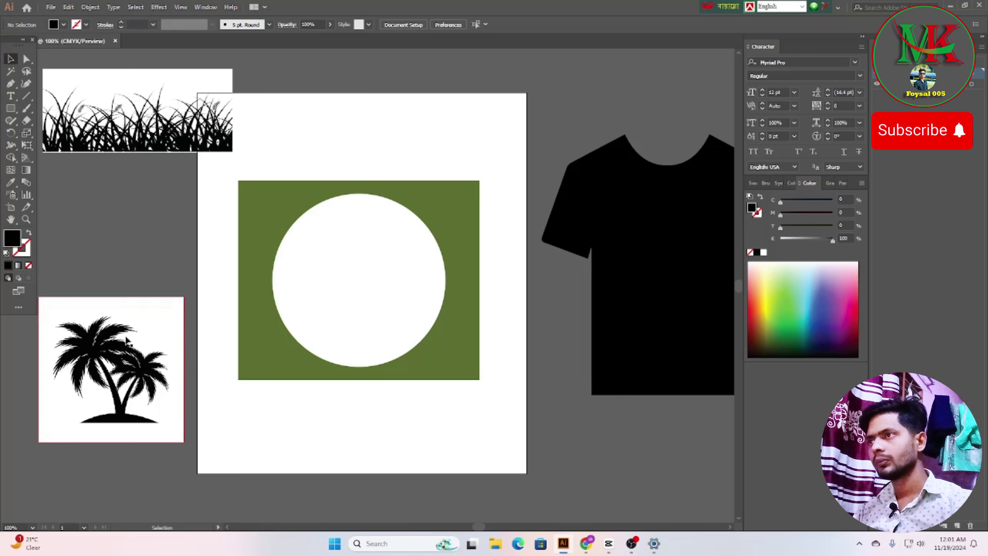
# Step: Place the grass image directly above the palm image and narrow it to the same width, about 74 mm
pyautogui.moveTo(151, 134); pyautogui.dragTo(146, 265)
pyautogui.moveTo(231, 241); pyautogui.dragTo(184, 241)
pyautogui.click(154, 93)
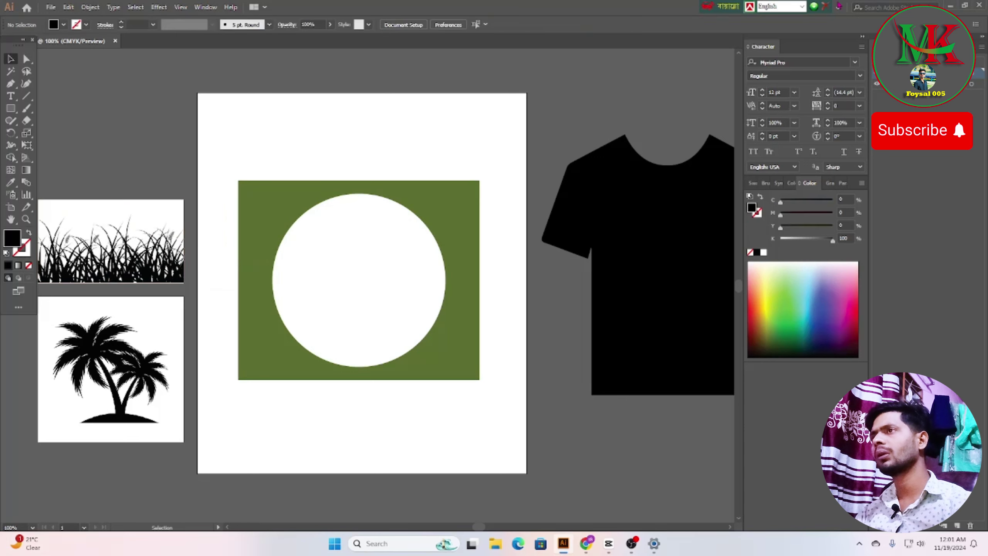
# Step: Trace and expand the grass image with Image Trace, and delete its white background using the Magic Wand
pyautogui.click(139, 232)
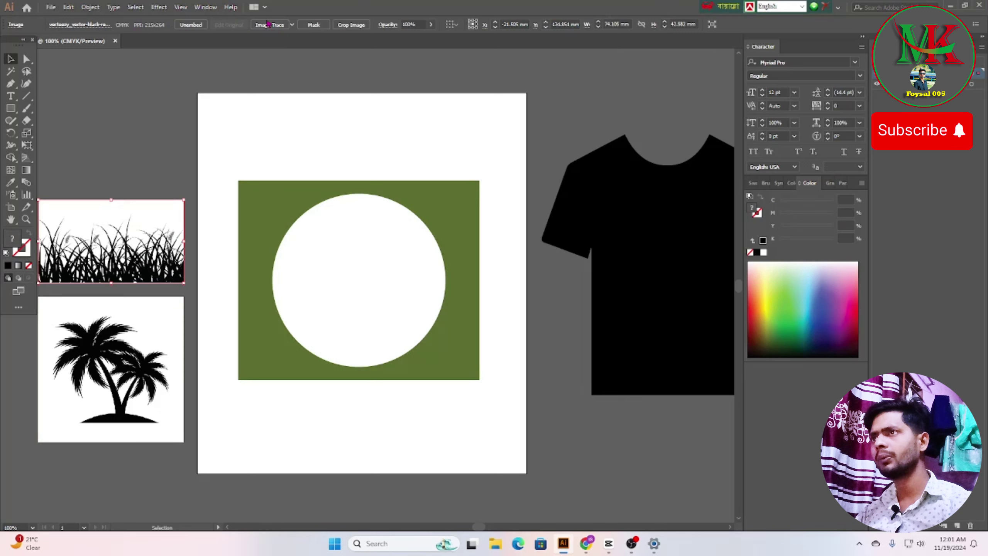
pyautogui.click(268, 25)
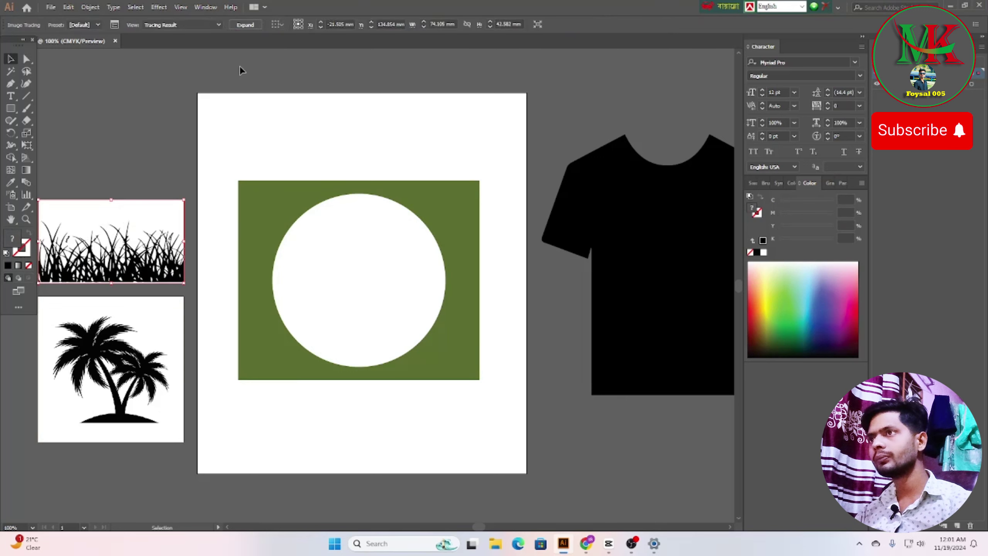
pyautogui.click(245, 26)
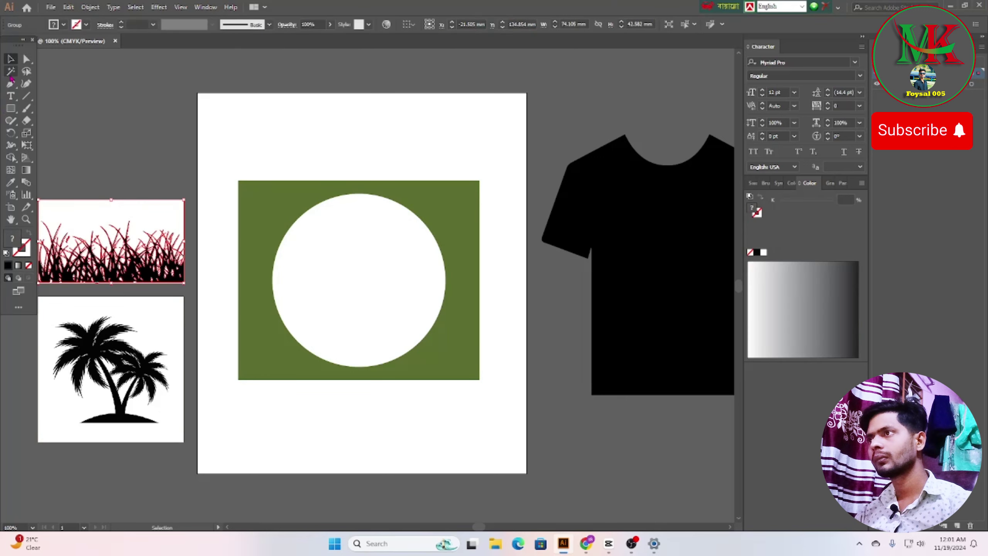
pyautogui.click(10, 72)
pyautogui.click(158, 210)
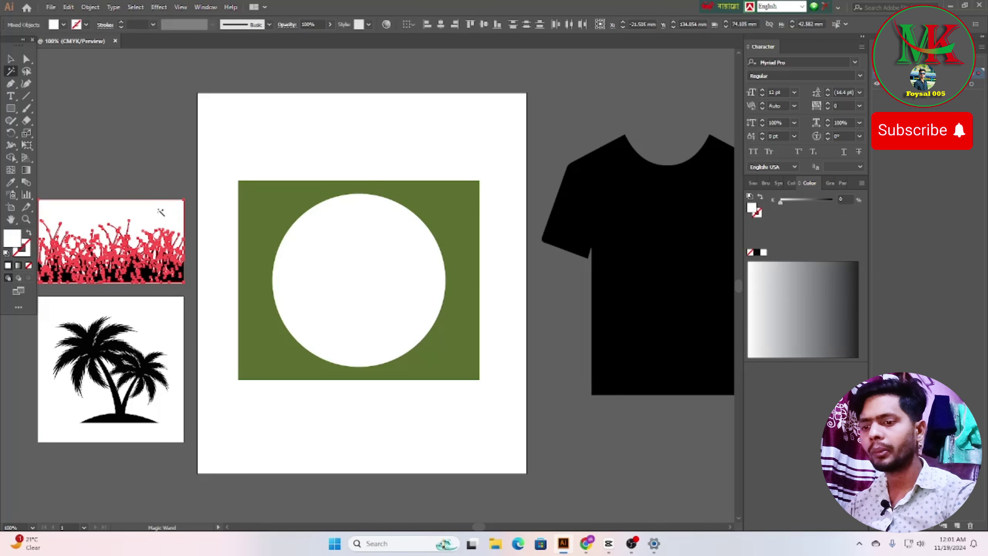
pyautogui.press('Delete')
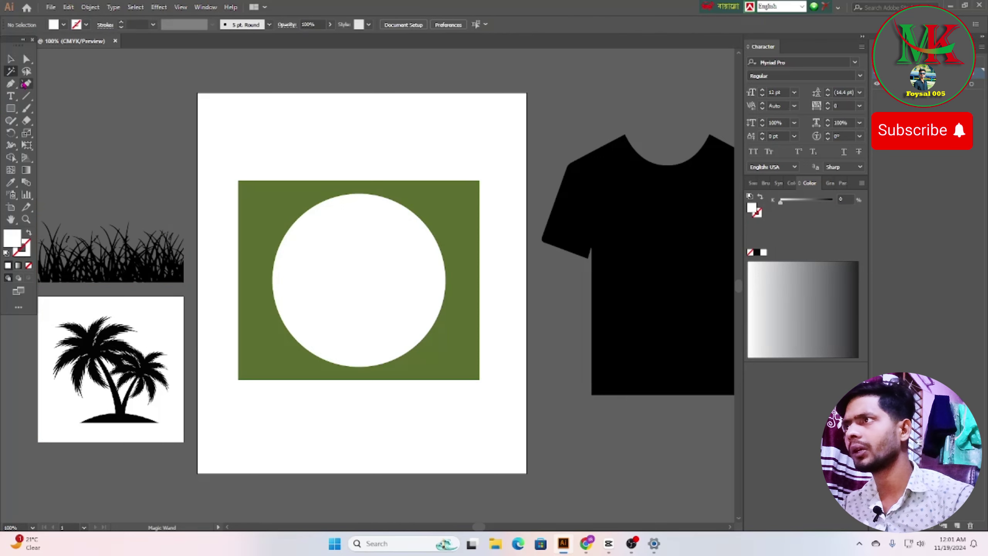
# Step: Convert the palm image to vector with Image Trace, expand it, and remove the white areas selected with the Magic Wand
pyautogui.click(133, 320)
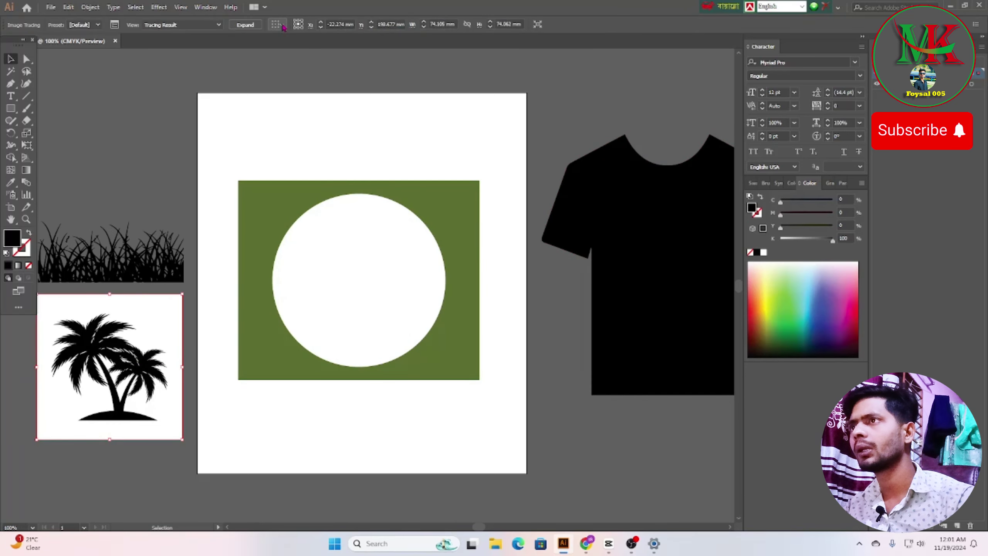
pyautogui.click(278, 25)
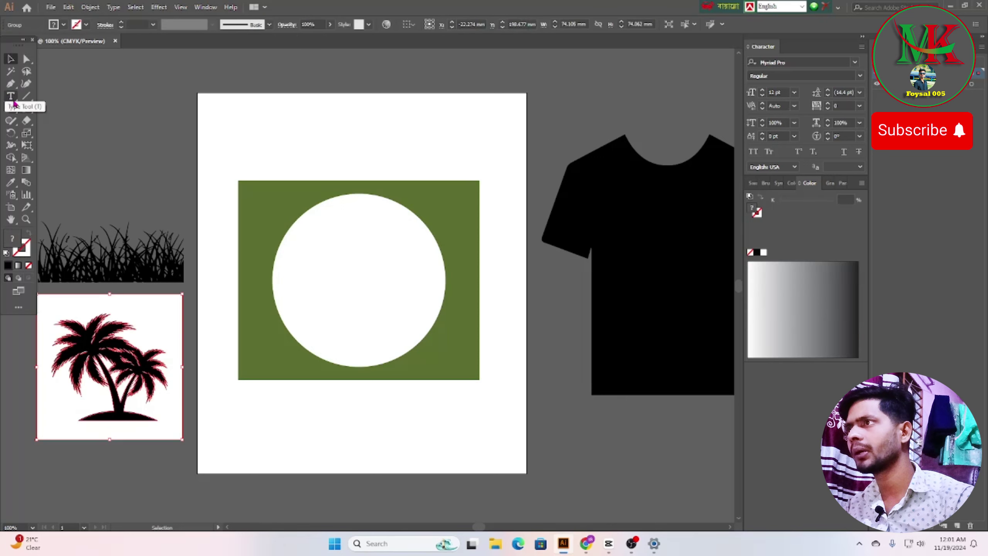
pyautogui.click(10, 71)
pyautogui.click(129, 351)
pyautogui.click(147, 311)
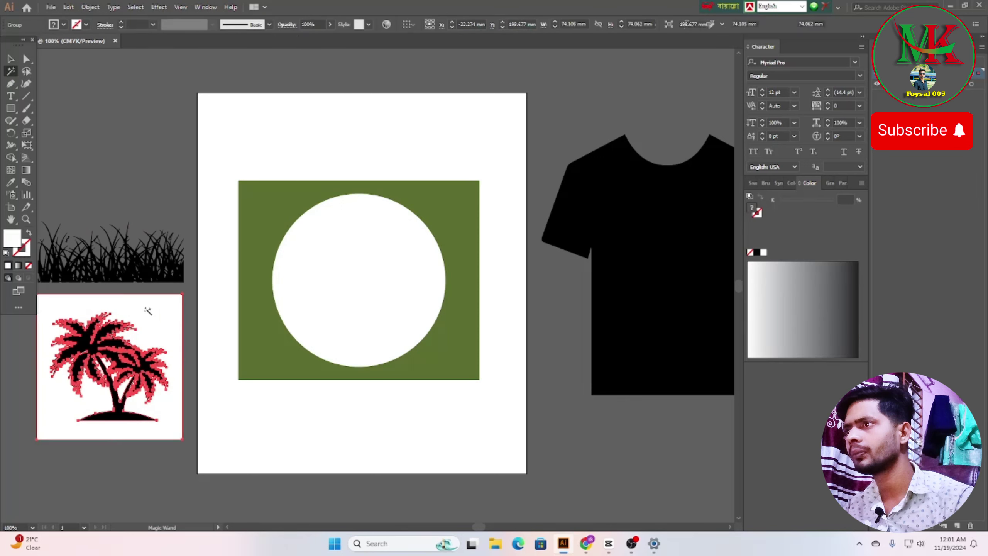
pyautogui.press('Delete')
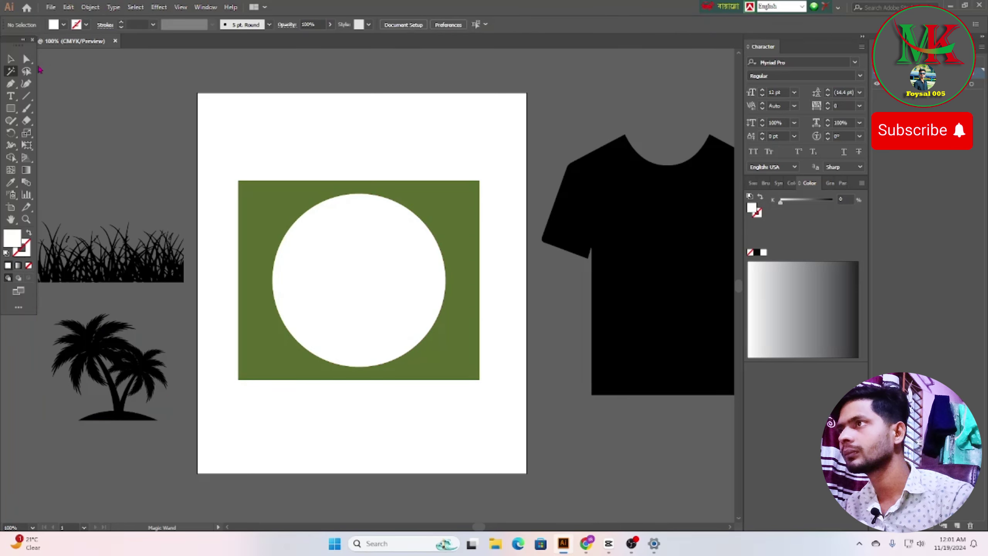
# Step: Group the green rectangle with the white circle, move them past the artboard's lower left edge, and place the palm silhouette on the artboard
pyautogui.click(10, 59)
pyautogui.moveTo(134, 415); pyautogui.dragTo(524, 470)
pyautogui.click(406, 281)
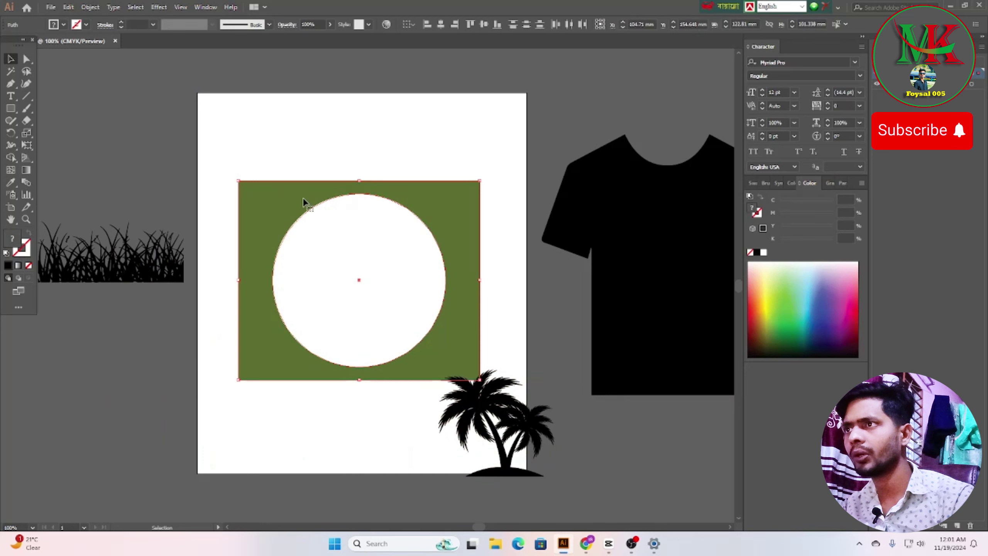
pyautogui.rightClick(271, 215)
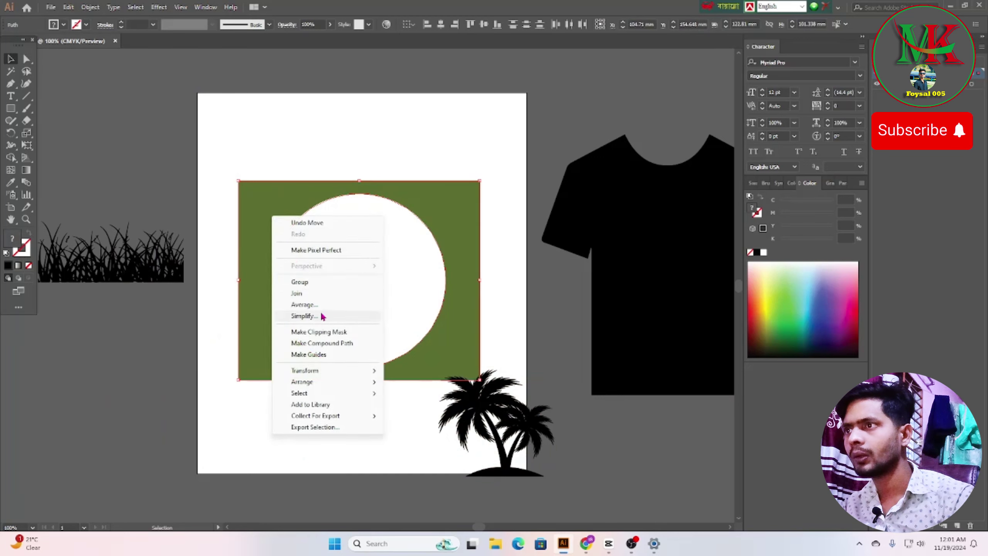
pyautogui.click(309, 283)
pyautogui.moveTo(288, 198); pyautogui.dragTo(20, 340)
pyautogui.moveTo(482, 407); pyautogui.dragTo(378, 224)
pyautogui.click(421, 331)
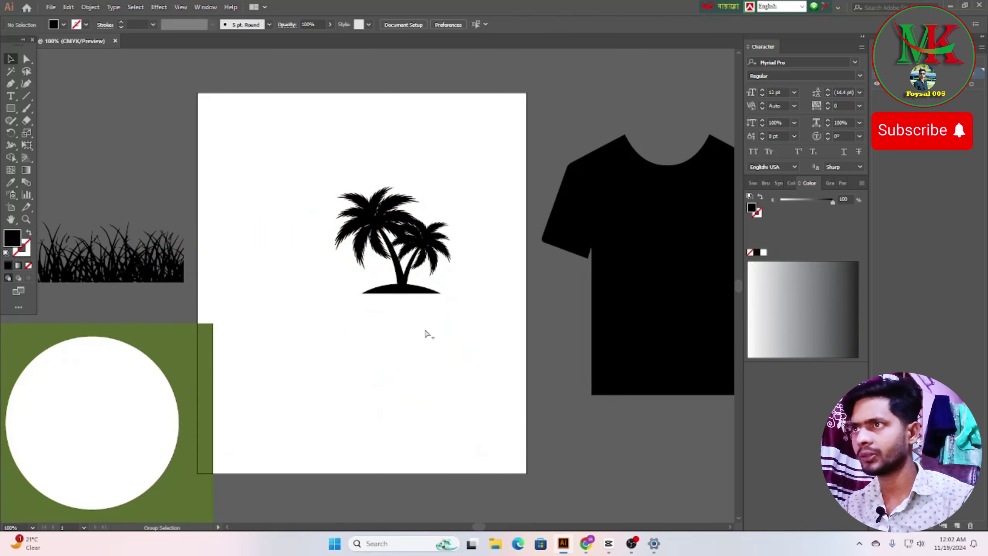
# Step: Ungroup the traced palm silhouette on the artboard
pyautogui.scroll(8, 427, 334)
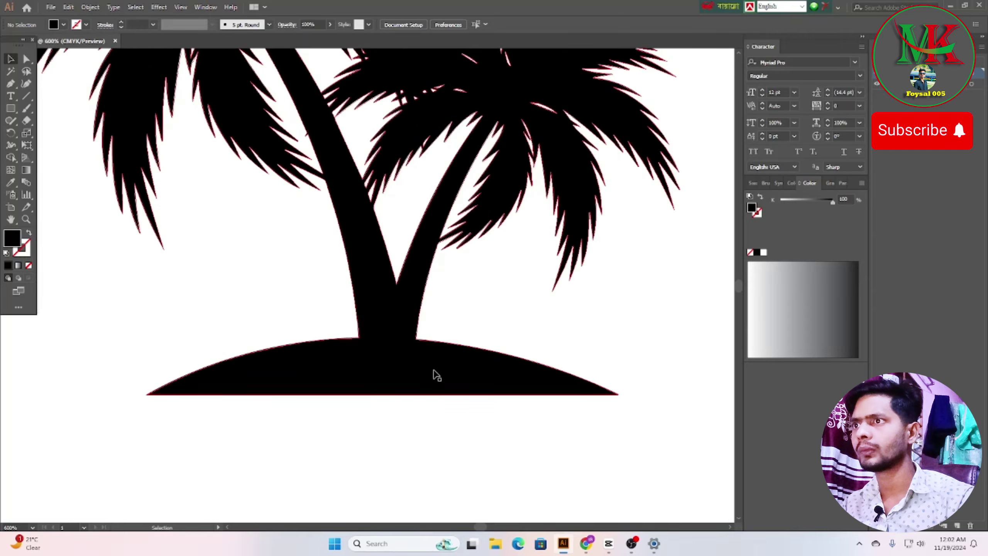
pyautogui.scroll(4, 419, 346)
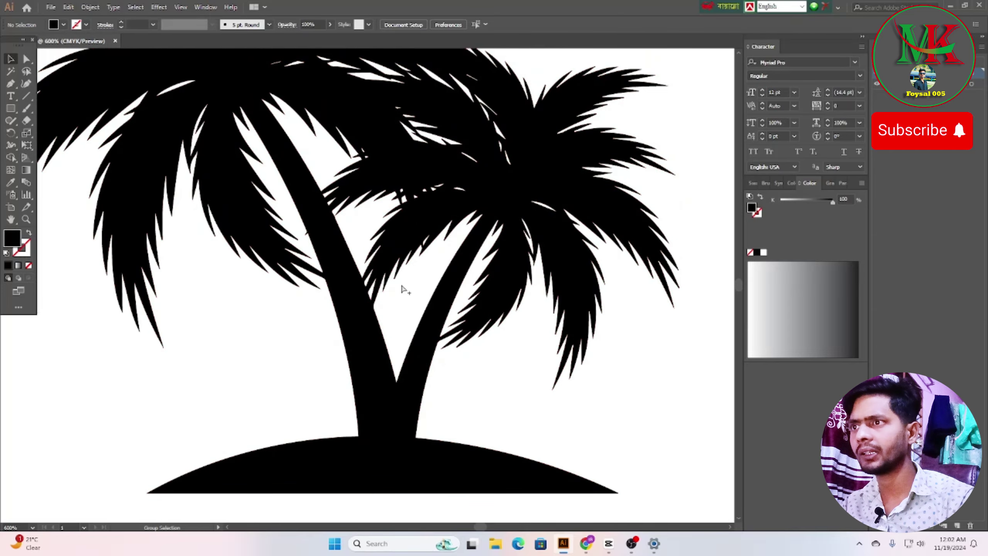
pyautogui.scroll(-3, 428, 292)
pyautogui.scroll(1, 428, 296)
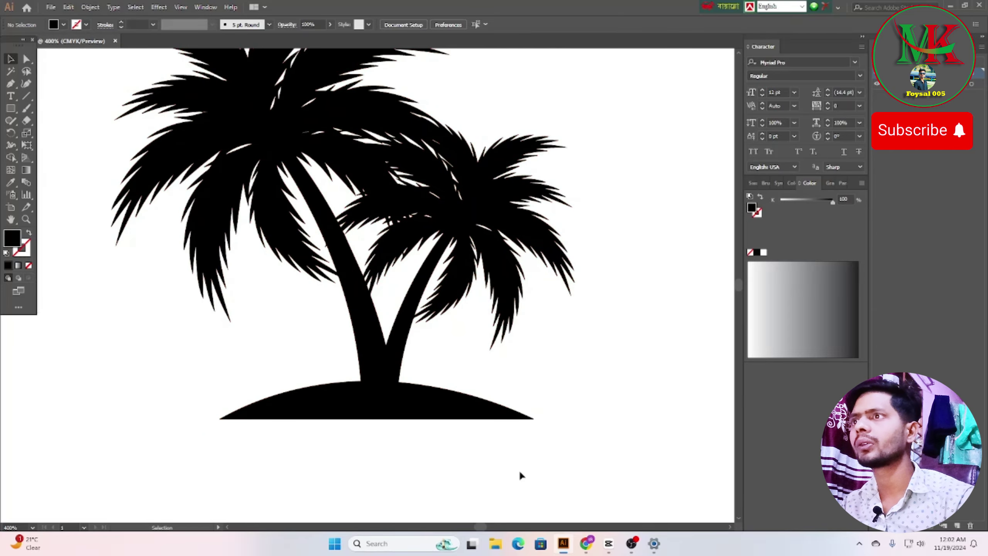
pyautogui.click(296, 144)
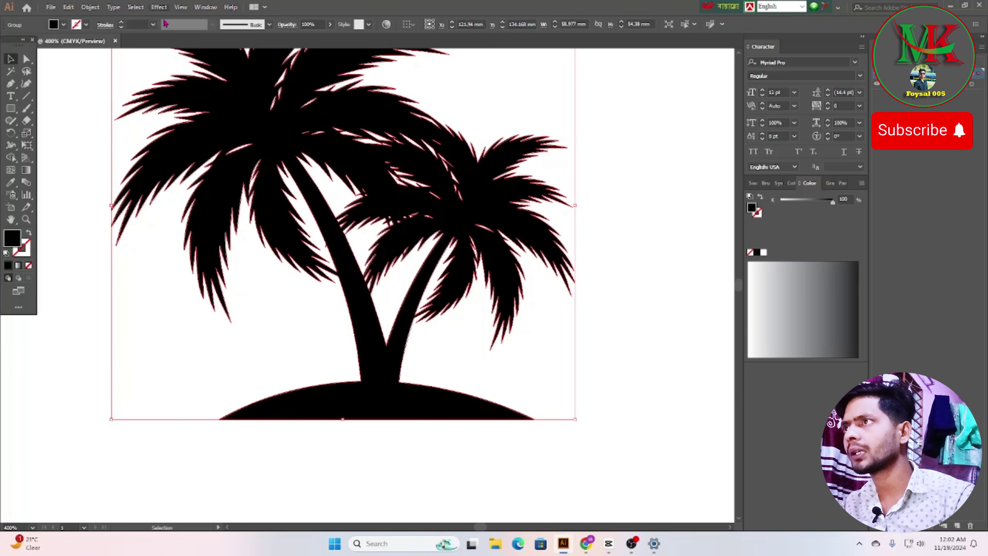
pyautogui.scroll(2, 260, 142)
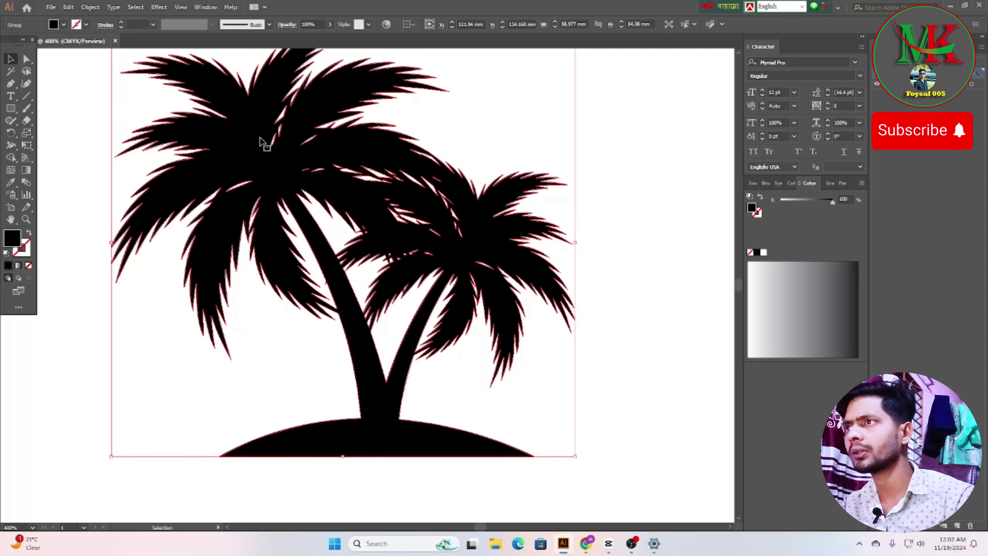
pyautogui.click(96, 8)
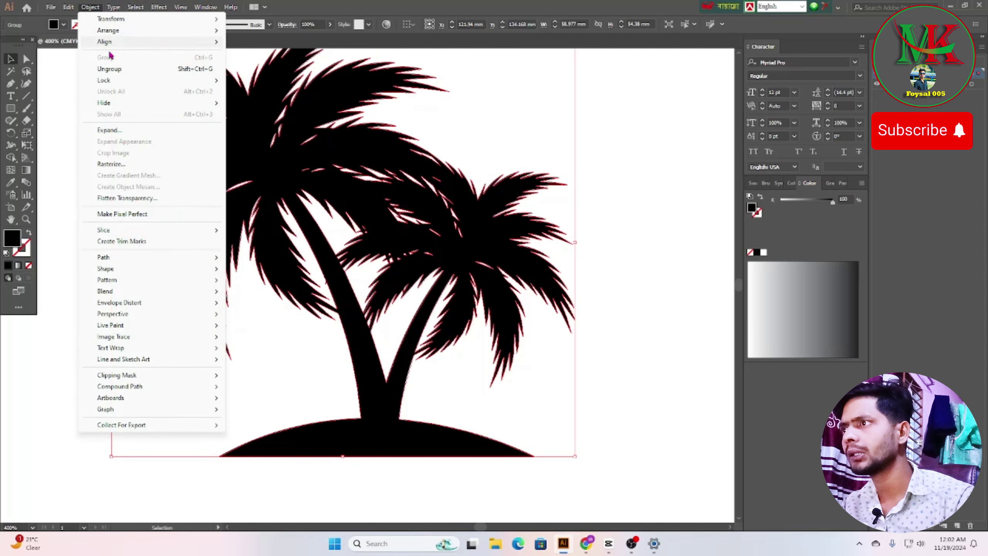
pyautogui.click(108, 131)
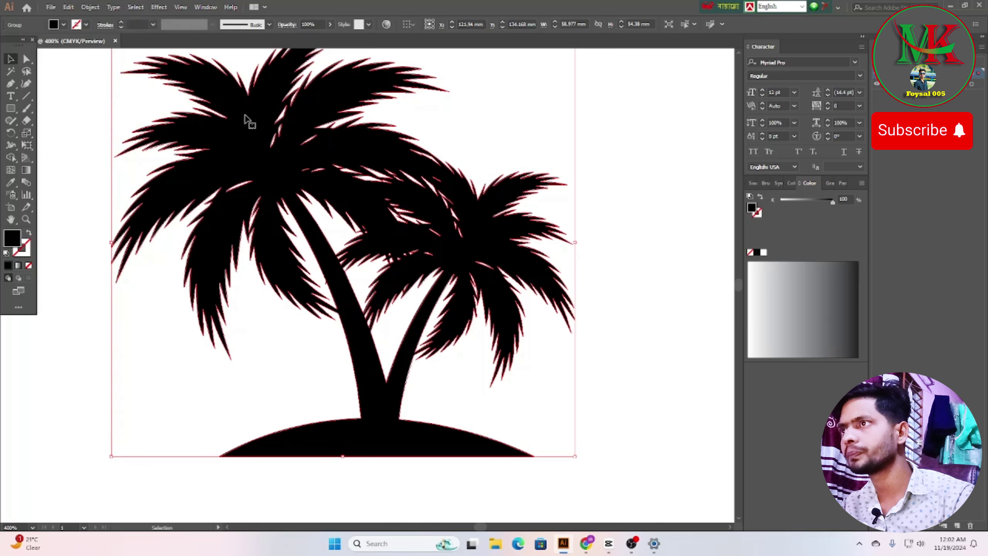
pyautogui.rightClick(245, 150)
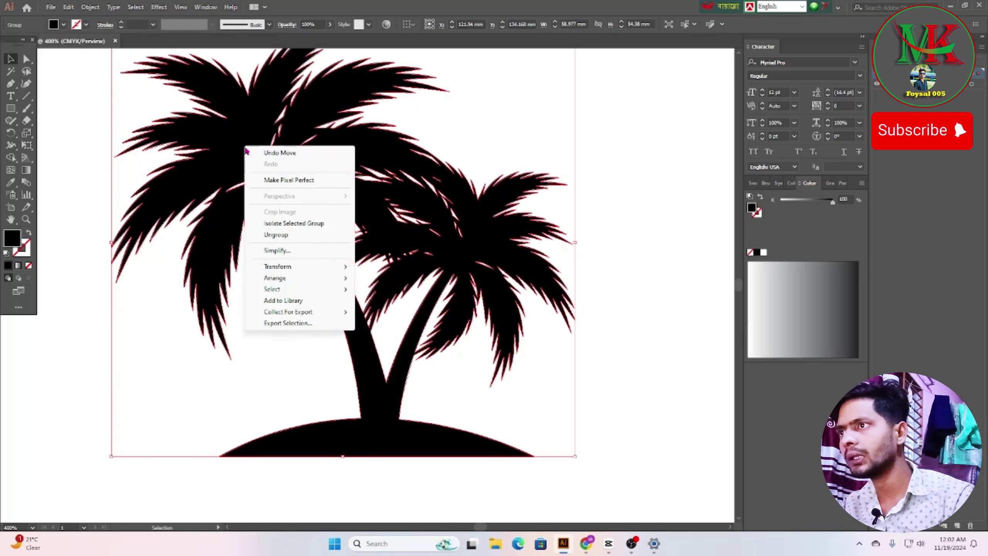
pyautogui.click(279, 235)
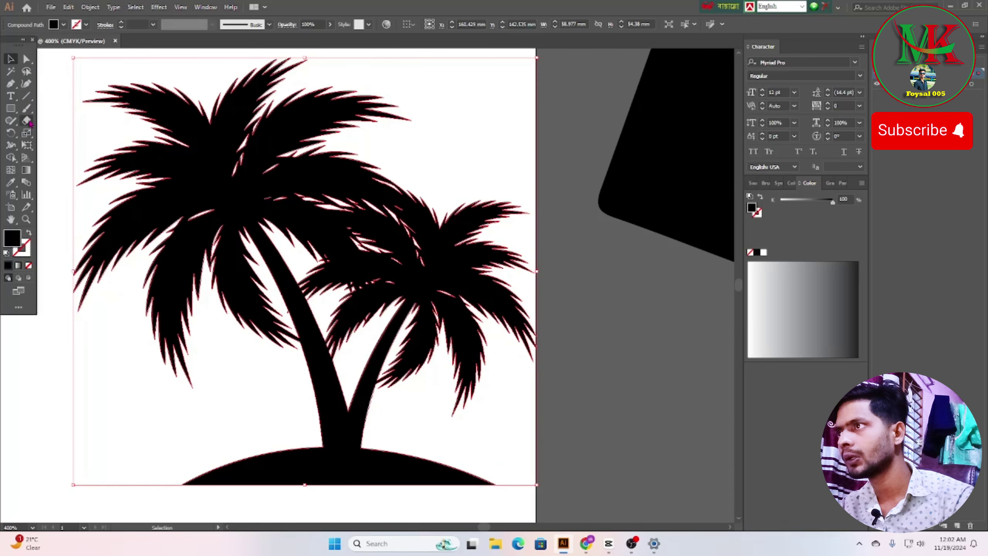
# Step: Erase most of the smaller right-hand palm tree with the Eraser tool
pyautogui.click(29, 123)
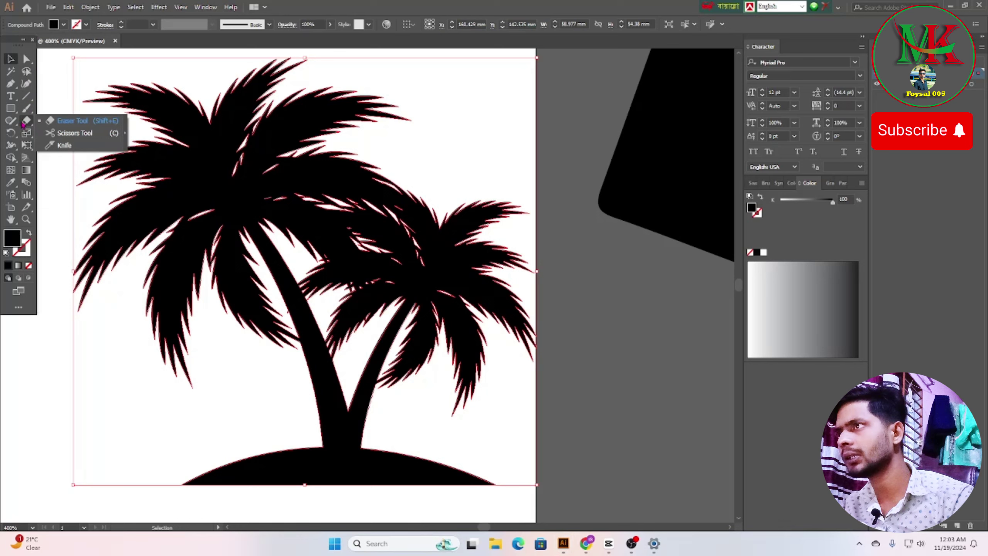
pyautogui.click(72, 121)
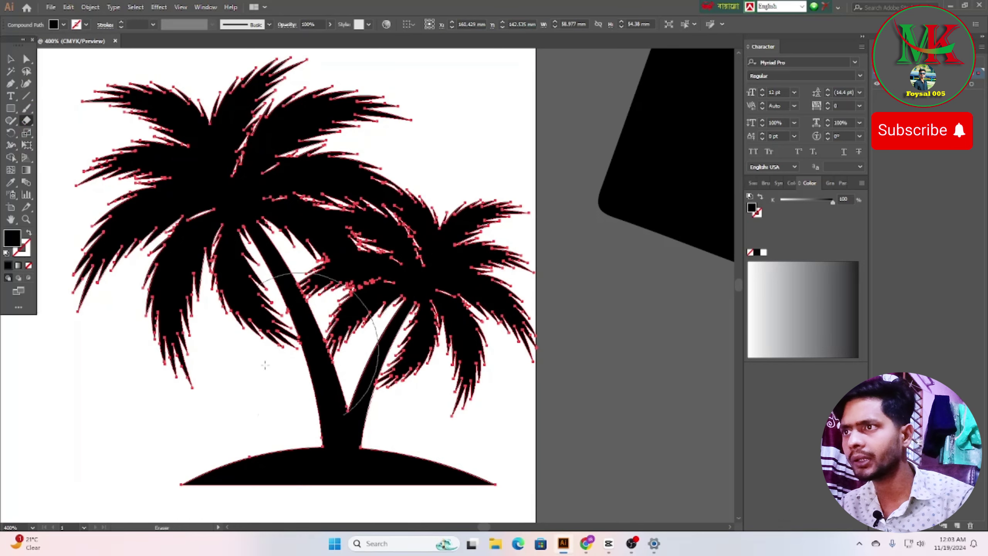
pyautogui.moveTo(476, 238)
pyautogui.mouseDown()
pyautogui.moveTo(481, 324)
pyautogui.moveTo(490, 299)
pyautogui.moveTo(485, 268)
pyautogui.moveTo(458, 335)
pyautogui.moveTo(430, 364)
pyautogui.moveTo(434, 403)
pyautogui.mouseUp()
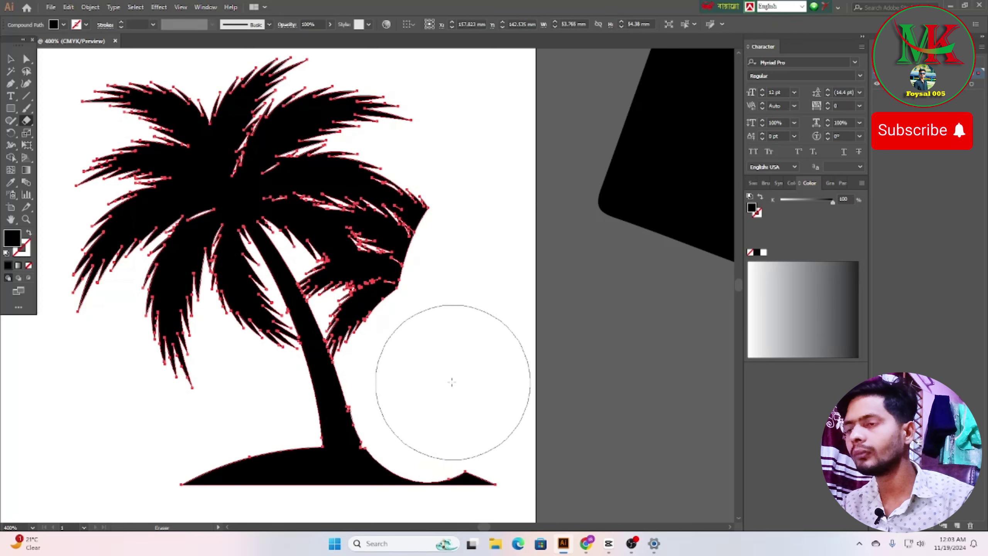
# Step: Reduce the Eraser size and erase the leftover frond remnants along both edges of the palm trunk
pyautogui.press('[')
pyautogui.press('[')
pyautogui.press('[')
pyautogui.press('[')
pyautogui.press('[')
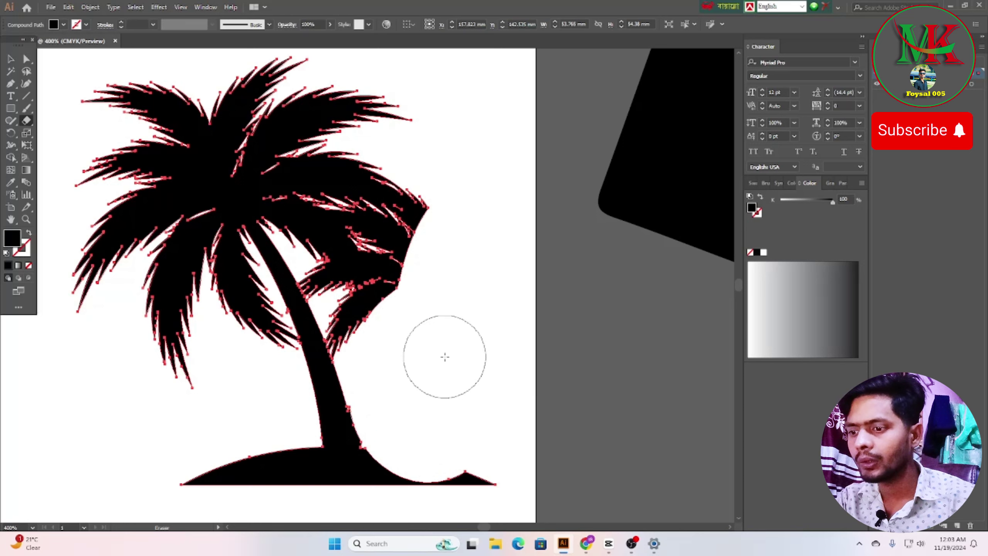
pyautogui.press('[')
pyautogui.press('[')
pyautogui.press('[')
pyautogui.press('[')
pyautogui.press('[')
pyautogui.press('[')
pyautogui.press('[')
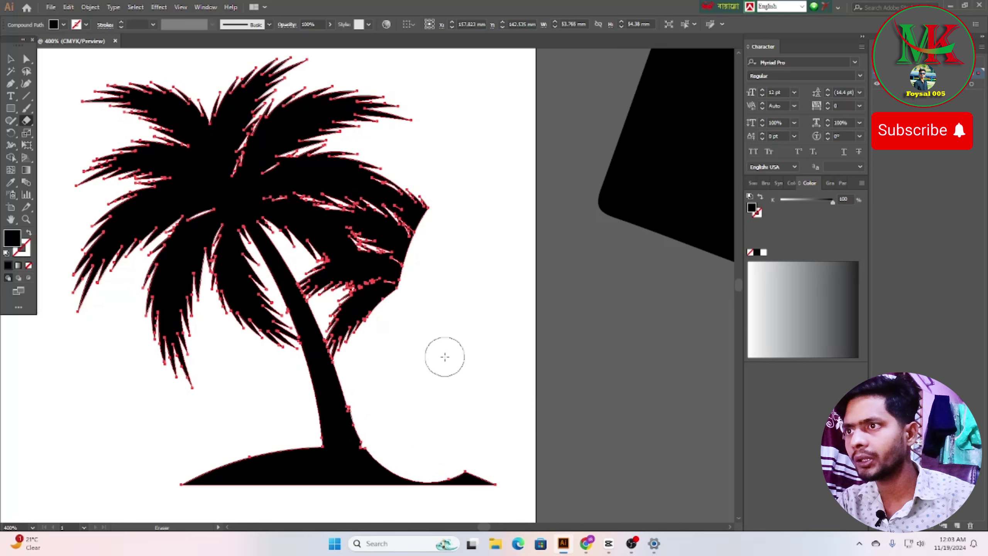
pyautogui.press('[')
pyautogui.press('[')
pyautogui.press('[')
pyautogui.press('[')
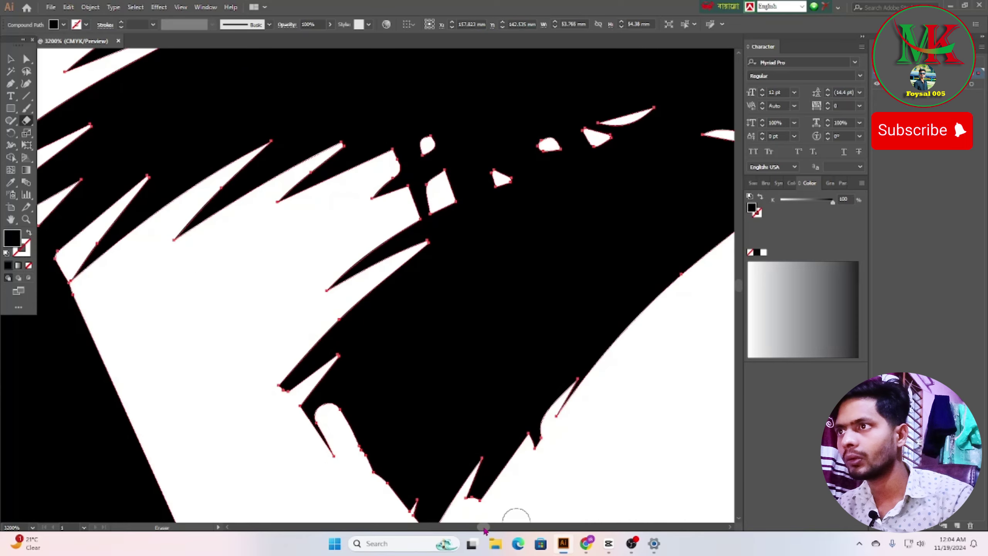
pyautogui.moveTo(483, 528); pyautogui.dragTo(483, 530)
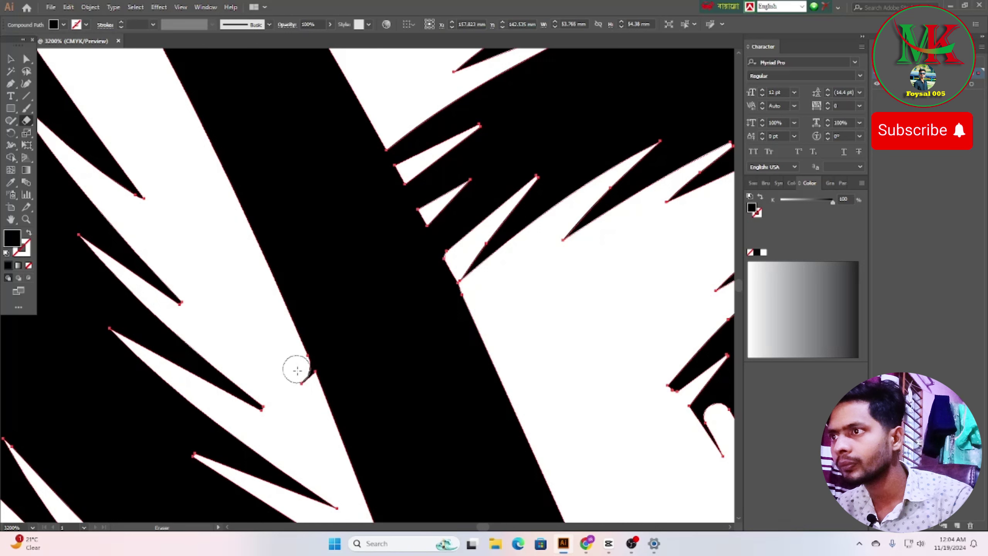
pyautogui.moveTo(298, 369); pyautogui.dragTo(299, 376)
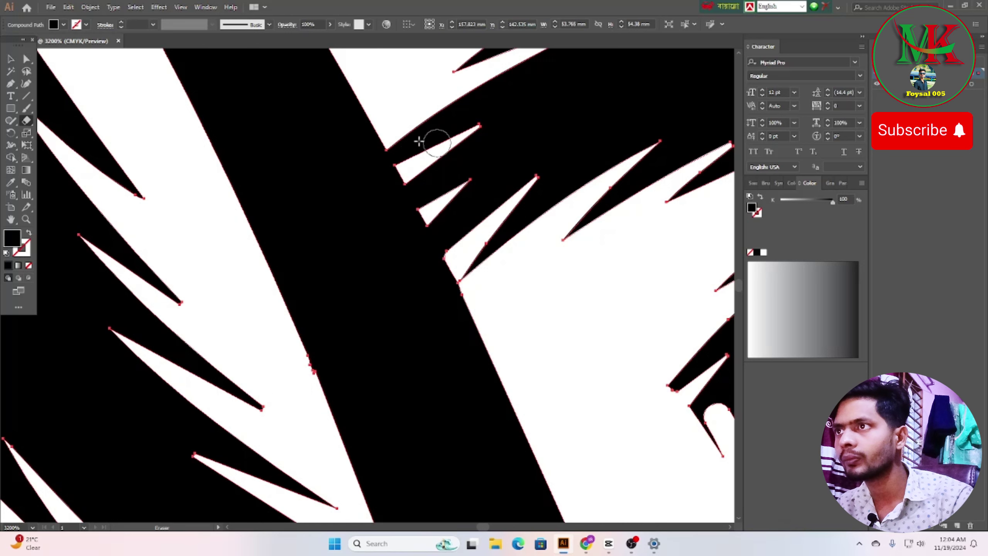
pyautogui.moveTo(398, 142)
pyautogui.mouseDown()
pyautogui.moveTo(470, 279)
pyautogui.moveTo(465, 240)
pyautogui.moveTo(409, 104)
pyautogui.moveTo(508, 270)
pyautogui.moveTo(418, 88)
pyautogui.moveTo(518, 214)
pyautogui.moveTo(456, 116)
pyautogui.moveTo(501, 158)
pyautogui.moveTo(540, 157)
pyautogui.moveTo(480, 52)
pyautogui.moveTo(552, 207)
pyautogui.moveTo(631, 234)
pyautogui.moveTo(620, 244)
pyautogui.moveTo(583, 231)
pyautogui.moveTo(594, 196)
pyautogui.moveTo(559, 228)
pyautogui.moveTo(496, 190)
pyautogui.mouseUp()
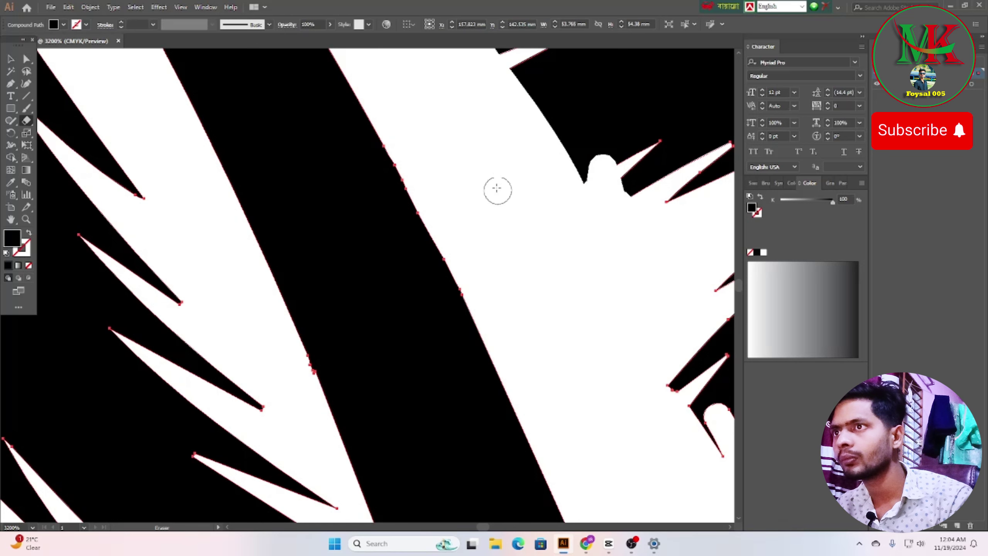
# Step: Erase the leftover fragments of the smaller palm beneath the inner part of the lower right-hand frond
pyautogui.scroll(6, 449, 288)
pyautogui.scroll(1, 449, 288)
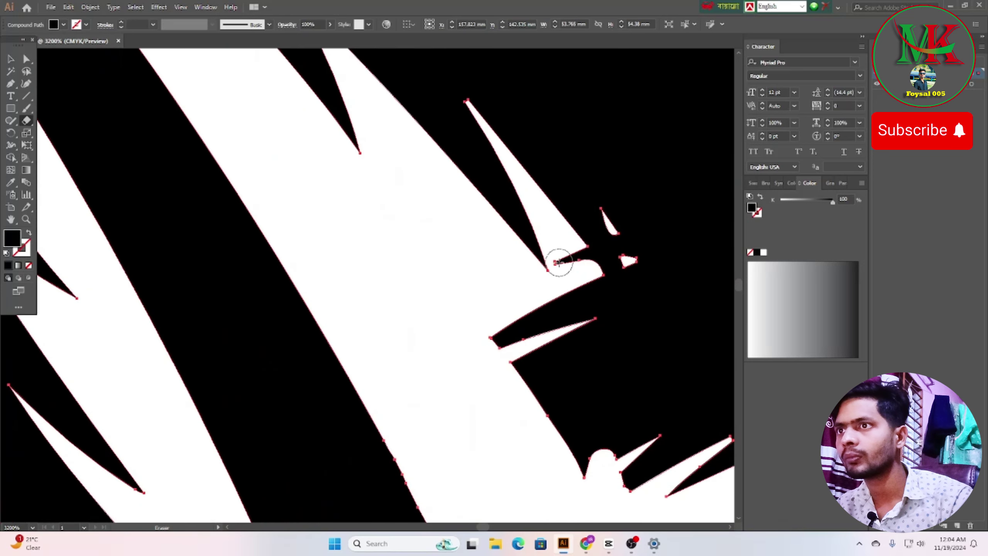
pyautogui.moveTo(556, 260)
pyautogui.mouseDown()
pyautogui.moveTo(575, 272)
pyautogui.moveTo(573, 251)
pyautogui.moveTo(637, 346)
pyautogui.mouseUp()
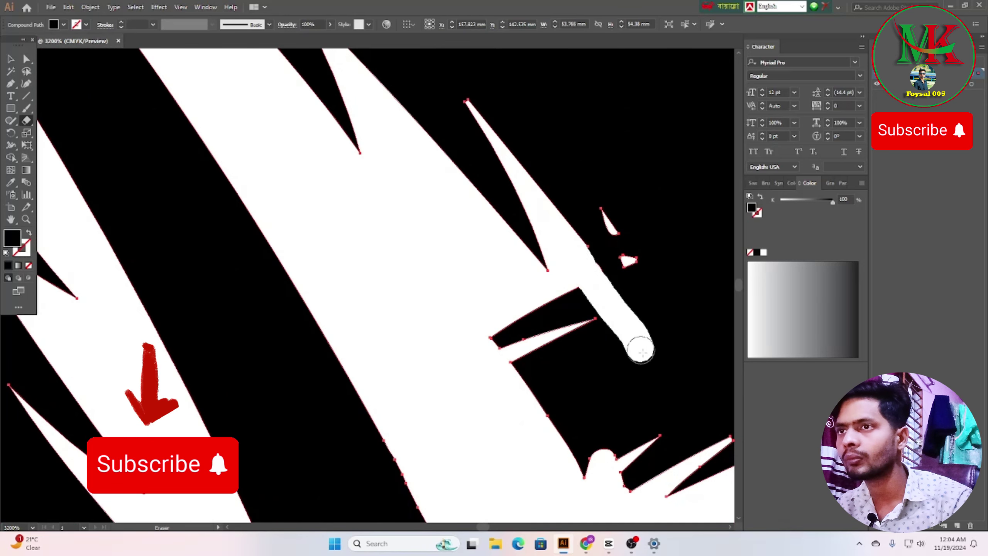
pyautogui.scroll(4, 657, 256)
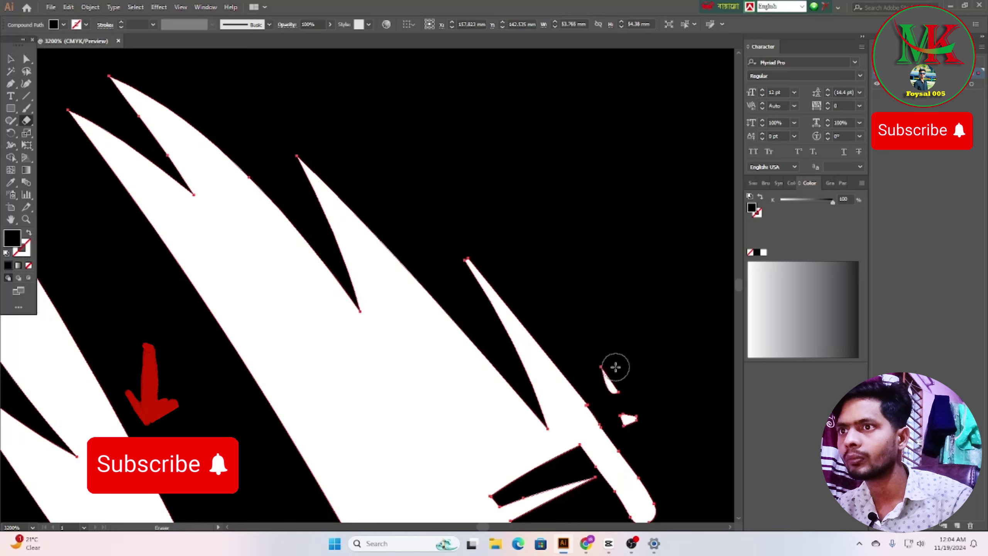
pyautogui.moveTo(615, 366); pyautogui.dragTo(636, 472)
pyautogui.scroll(-2, 599, 452)
pyautogui.moveTo(573, 376)
pyautogui.mouseDown()
pyautogui.moveTo(591, 411)
pyautogui.moveTo(525, 406)
pyautogui.moveTo(510, 435)
pyautogui.moveTo(550, 466)
pyautogui.moveTo(595, 436)
pyautogui.moveTo(646, 463)
pyautogui.moveTo(655, 363)
pyautogui.moveTo(634, 301)
pyautogui.moveTo(671, 333)
pyautogui.moveTo(684, 432)
pyautogui.moveTo(540, 497)
pyautogui.moveTo(574, 493)
pyautogui.moveTo(575, 468)
pyautogui.mouseUp()
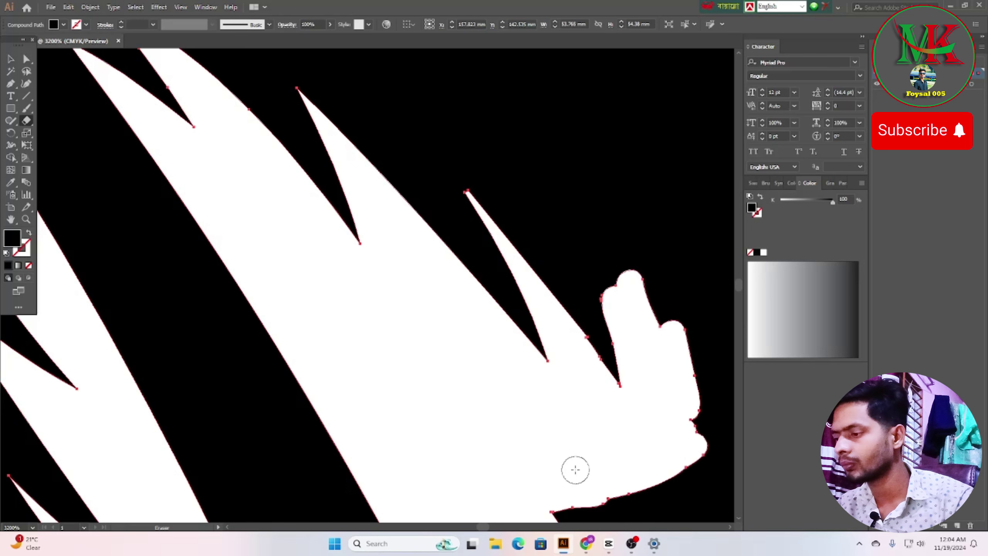
# Step: Erase jagged gaps along the underside of the upper right-hand frond to separate it from the frond below
pyautogui.scroll(-1, 526, 434)
pyautogui.scroll(-1, 527, 434)
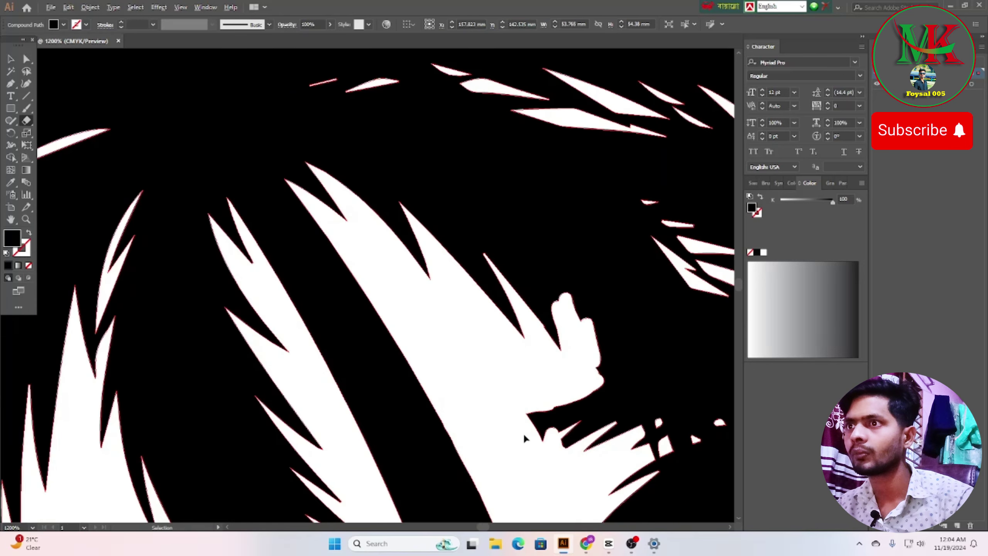
pyautogui.scroll(-1, 526, 434)
pyautogui.scroll(-1, 533, 342)
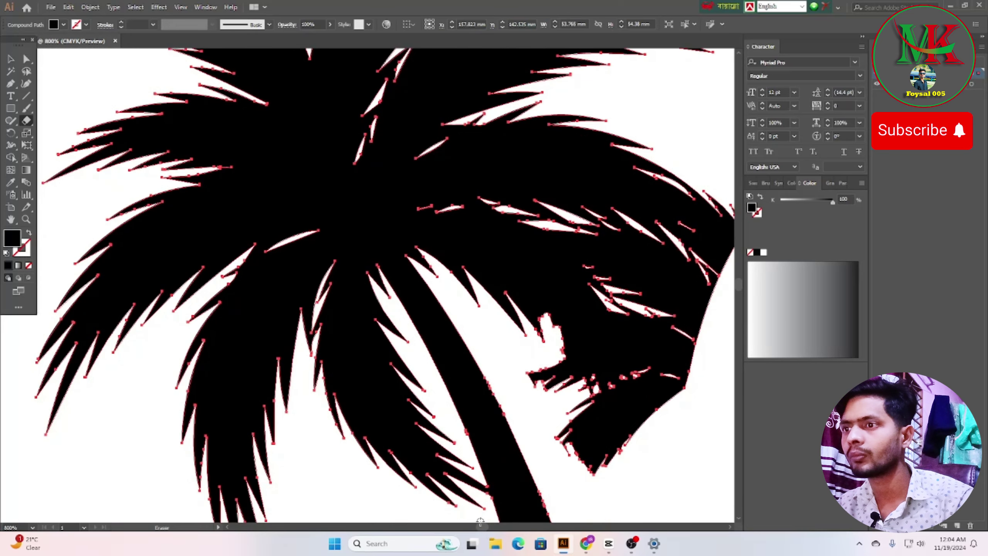
pyautogui.hscroll(2, 486, 527)
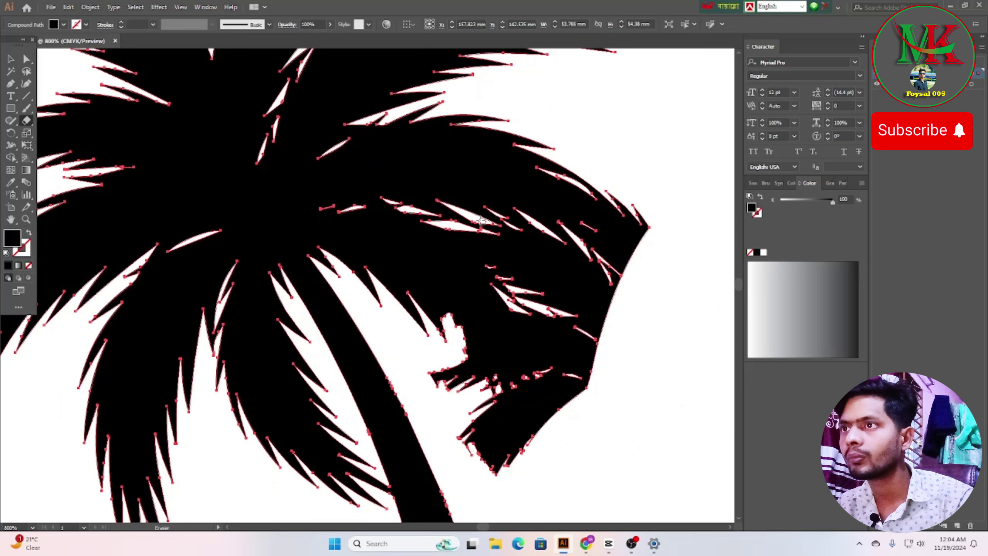
pyautogui.moveTo(495, 234)
pyautogui.mouseDown()
pyautogui.moveTo(504, 210)
pyautogui.moveTo(523, 242)
pyautogui.mouseUp()
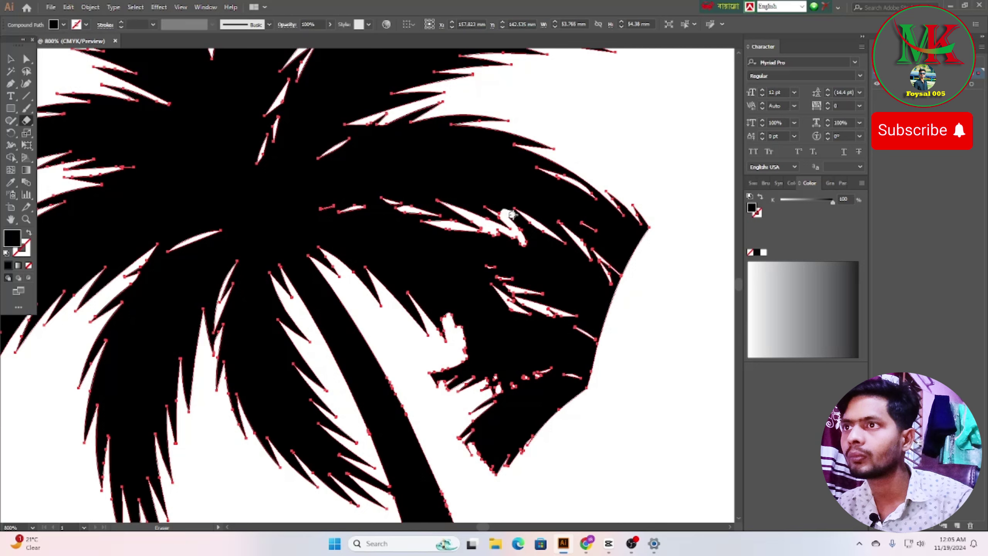
pyautogui.moveTo(527, 220)
pyautogui.mouseDown()
pyautogui.moveTo(510, 216)
pyautogui.moveTo(563, 246)
pyautogui.mouseUp()
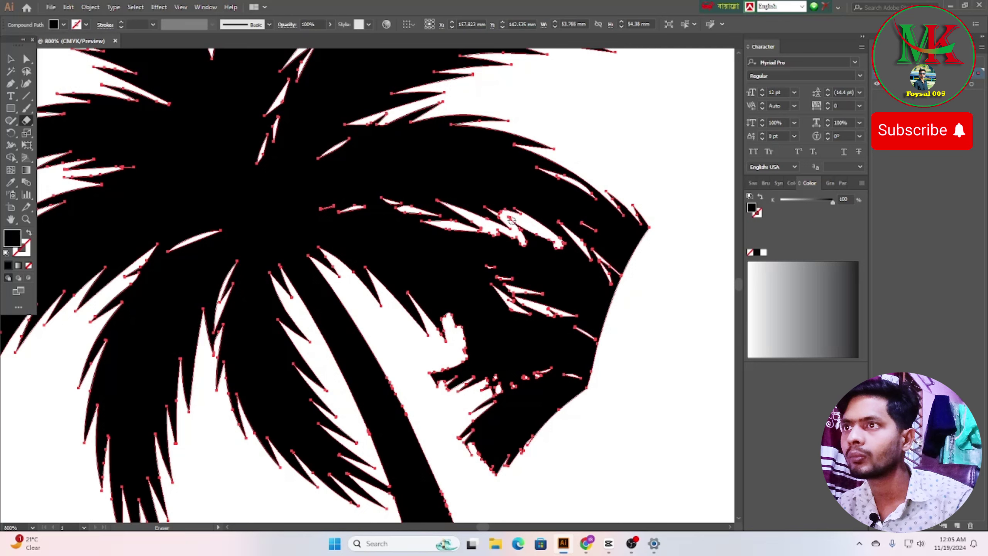
pyautogui.moveTo(514, 222); pyautogui.dragTo(530, 248)
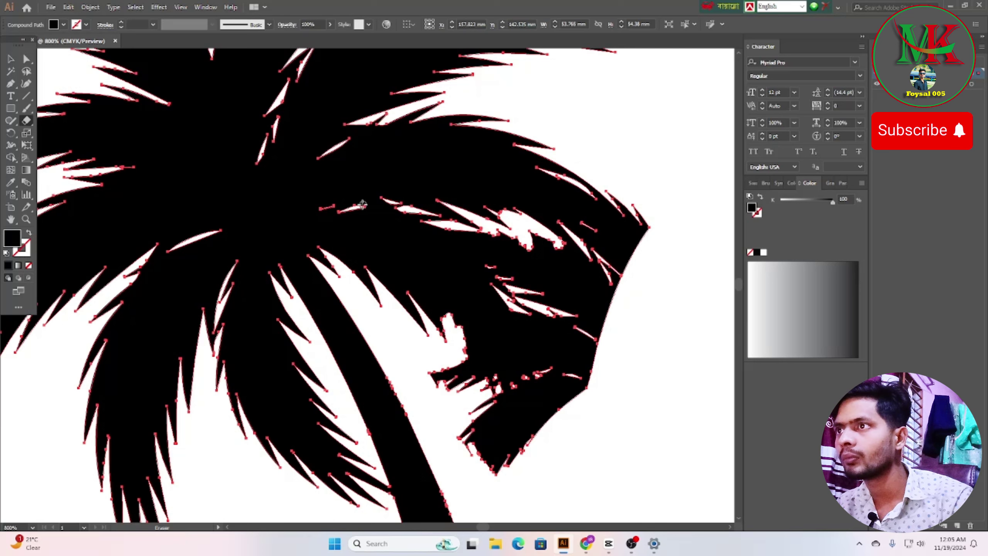
pyautogui.moveTo(359, 206); pyautogui.dragTo(411, 210)
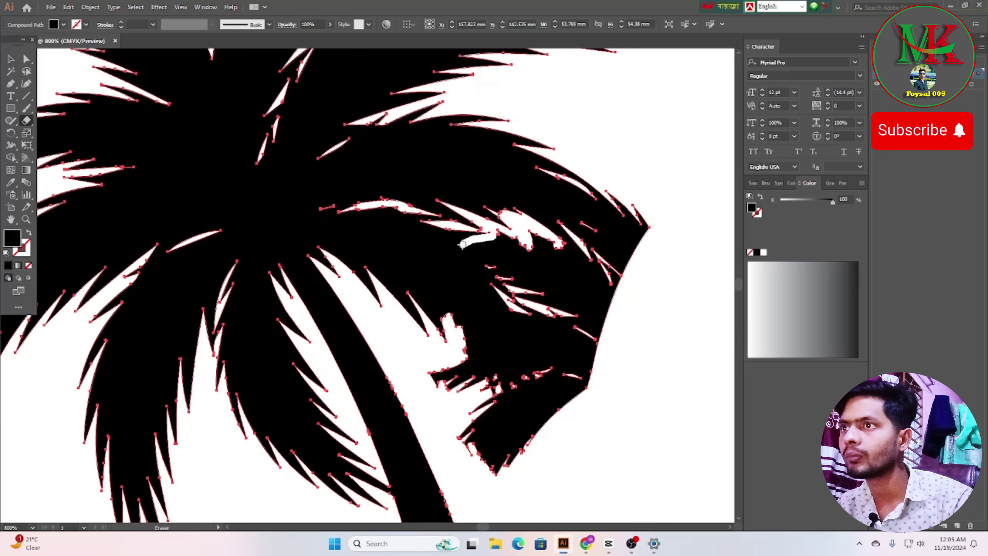
# Step: Erase a zigzag edge down the lower right-hand frond and open the gap below the upper frond out to its tip
pyautogui.moveTo(463, 245); pyautogui.dragTo(462, 244)
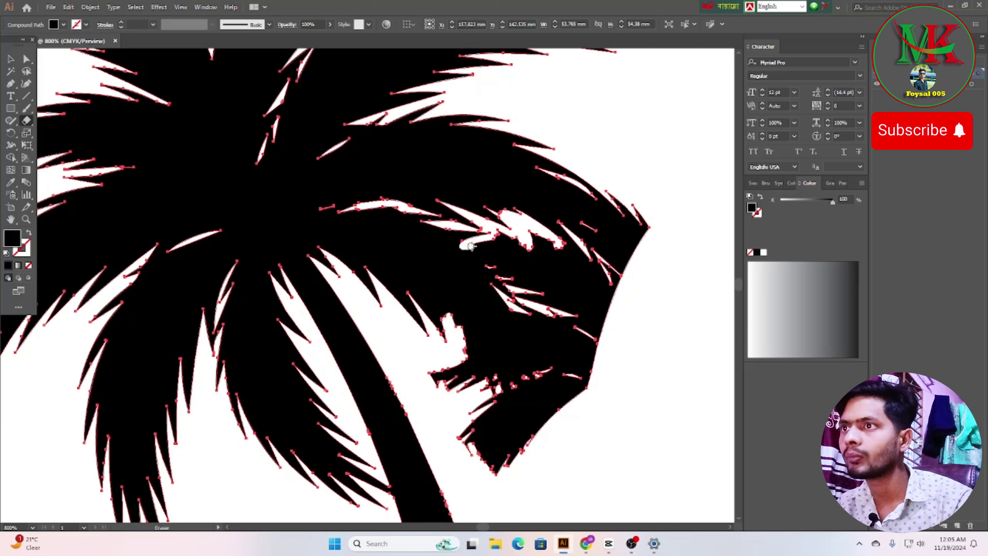
pyautogui.moveTo(475, 246)
pyautogui.mouseDown()
pyautogui.moveTo(498, 251)
pyautogui.moveTo(475, 259)
pyautogui.moveTo(502, 274)
pyautogui.mouseUp()
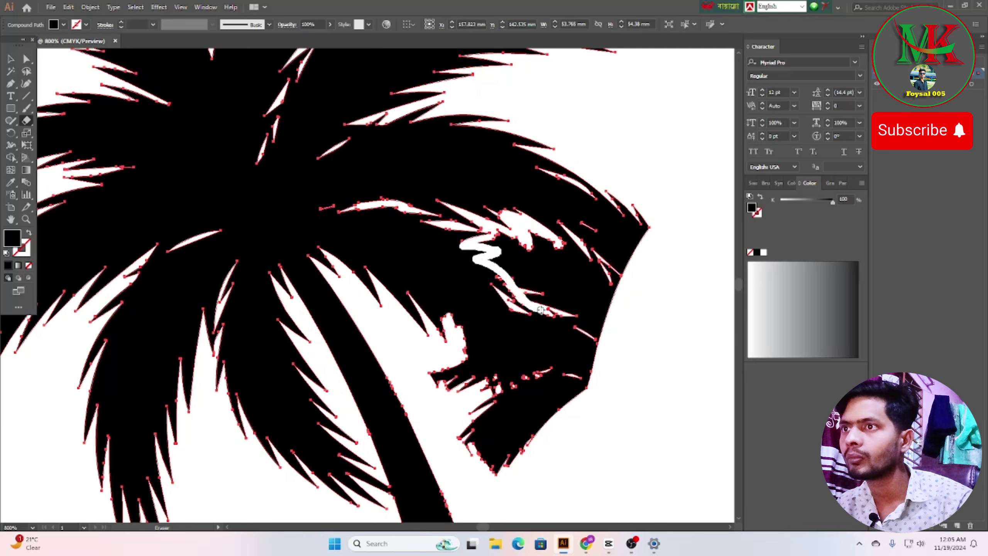
pyautogui.moveTo(541, 311); pyautogui.dragTo(513, 310)
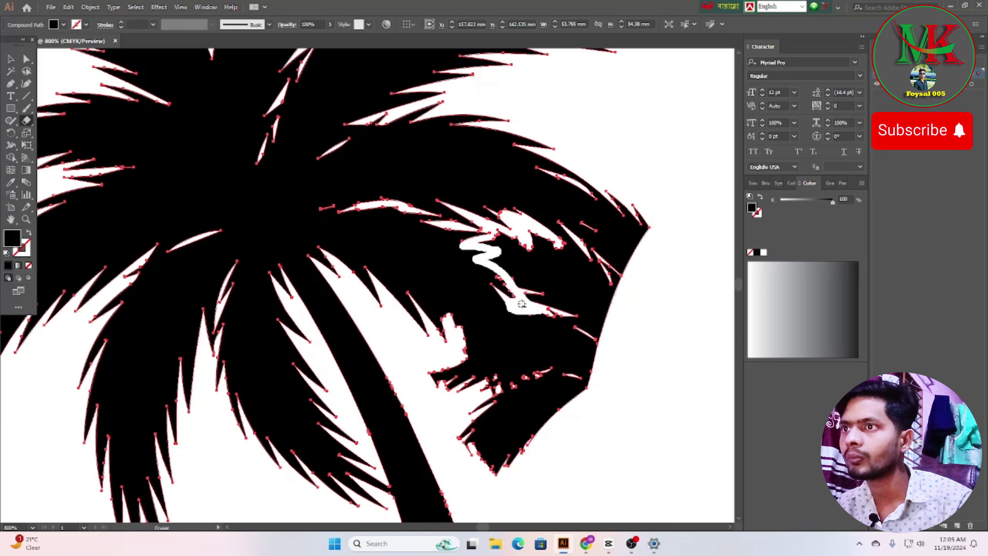
pyautogui.moveTo(499, 298); pyautogui.dragTo(501, 300)
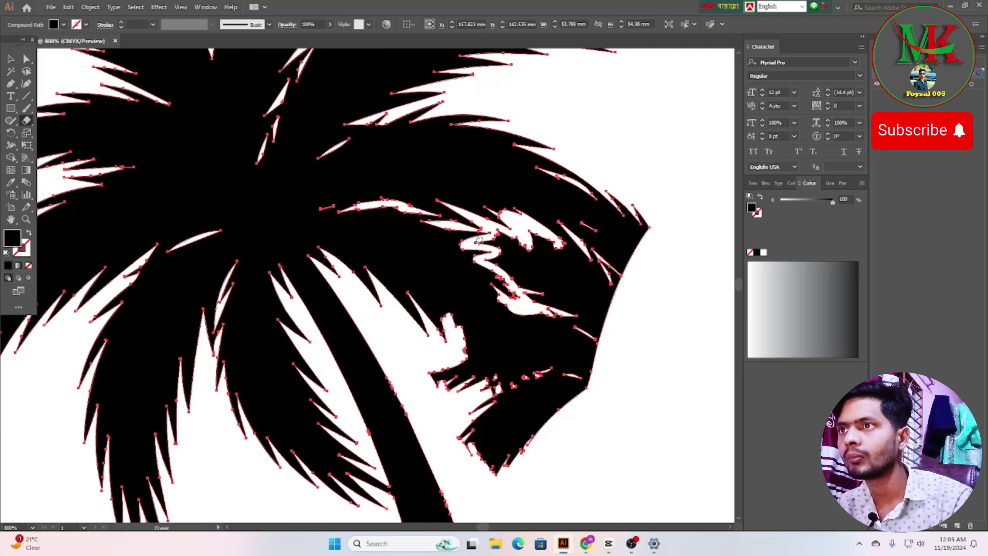
pyautogui.moveTo(474, 241)
pyautogui.mouseDown()
pyautogui.moveTo(536, 254)
pyautogui.moveTo(493, 233)
pyautogui.moveTo(541, 238)
pyautogui.moveTo(533, 235)
pyautogui.moveTo(613, 274)
pyautogui.moveTo(592, 256)
pyautogui.moveTo(606, 264)
pyautogui.moveTo(595, 230)
pyautogui.moveTo(609, 270)
pyautogui.mouseUp()
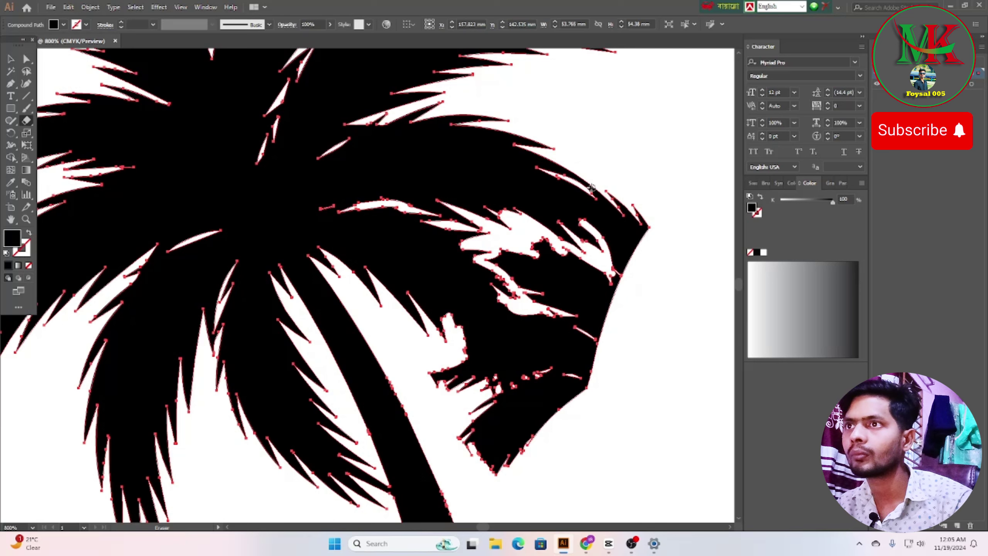
# Step: Trim the tip of the upper right-hand frond with the Eraser, removing the excess leaf spikes and carving its underside
pyautogui.moveTo(585, 183); pyautogui.dragTo(611, 200)
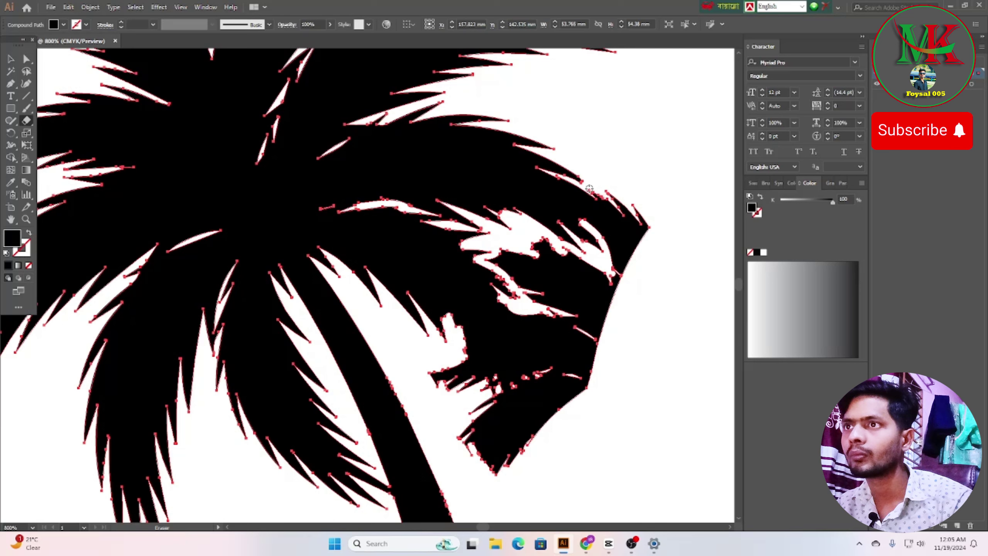
pyautogui.moveTo(599, 199); pyautogui.dragTo(625, 267)
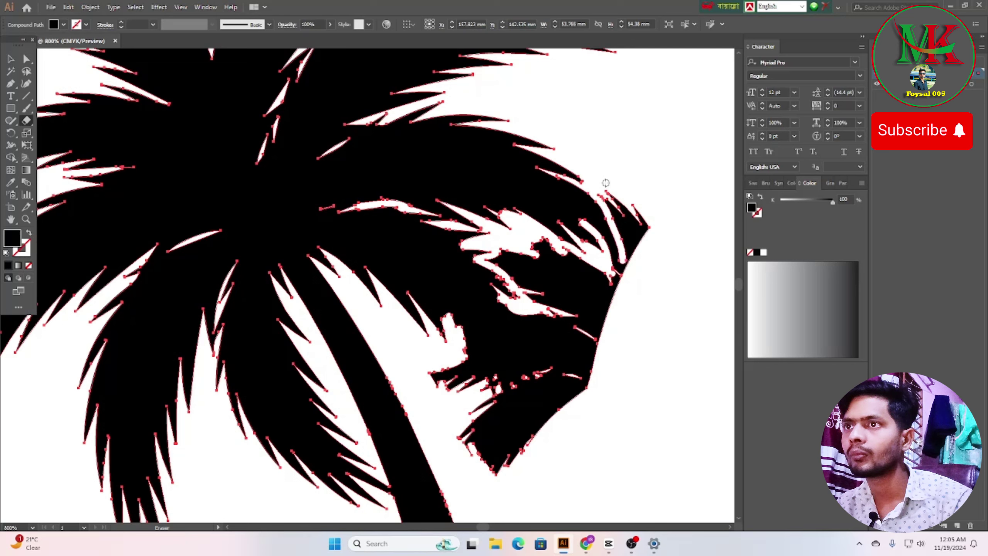
pyautogui.moveTo(606, 183)
pyautogui.mouseDown()
pyautogui.moveTo(618, 237)
pyautogui.moveTo(607, 190)
pyautogui.moveTo(637, 266)
pyautogui.moveTo(630, 247)
pyautogui.moveTo(617, 263)
pyautogui.moveTo(631, 245)
pyautogui.moveTo(619, 247)
pyautogui.moveTo(618, 210)
pyautogui.moveTo(614, 257)
pyautogui.moveTo(632, 203)
pyautogui.moveTo(655, 199)
pyautogui.mouseUp()
pyautogui.moveTo(636, 264); pyautogui.dragTo(644, 223)
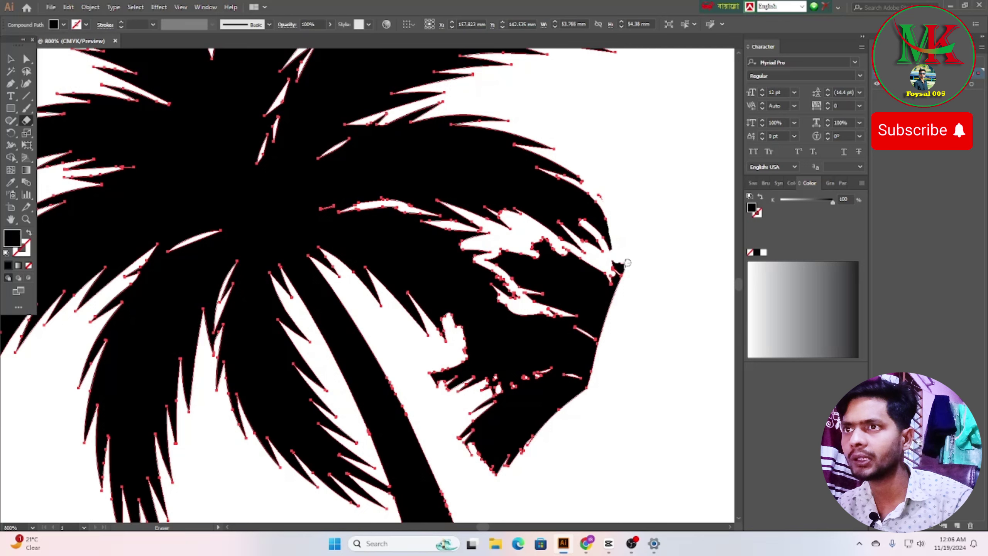
pyautogui.moveTo(619, 265); pyautogui.dragTo(636, 238)
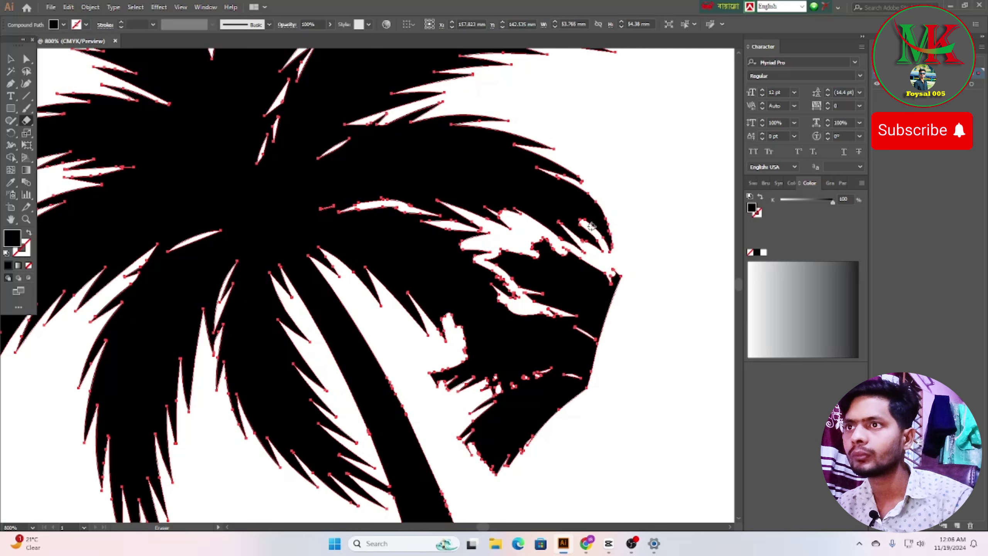
pyautogui.moveTo(590, 226); pyautogui.dragTo(619, 242)
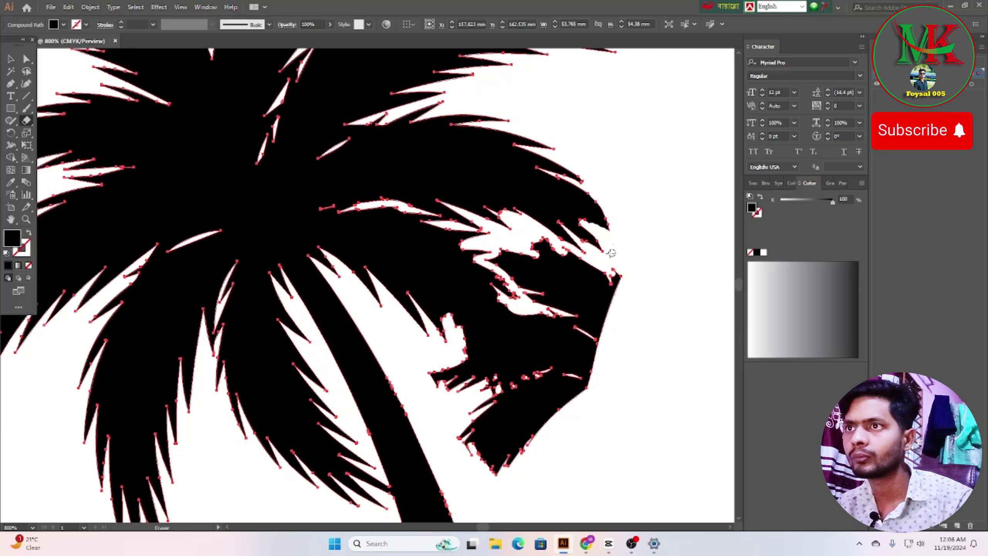
pyautogui.moveTo(608, 233); pyautogui.dragTo(578, 215)
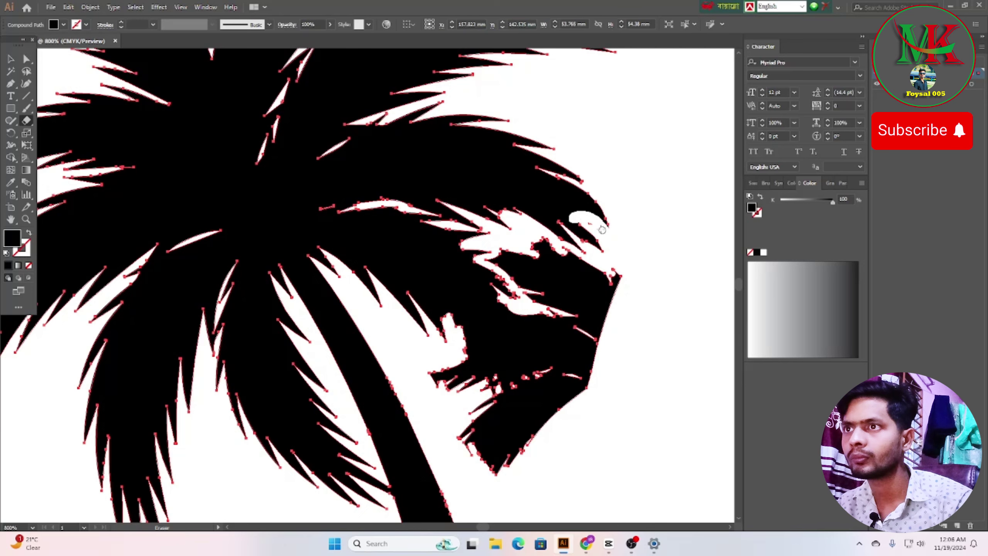
# Step: Erase a jagged end on the lower right-hand frond and remove all remaining pieces of the smaller palm beyond it
pyautogui.scroll(-2, 640, 235)
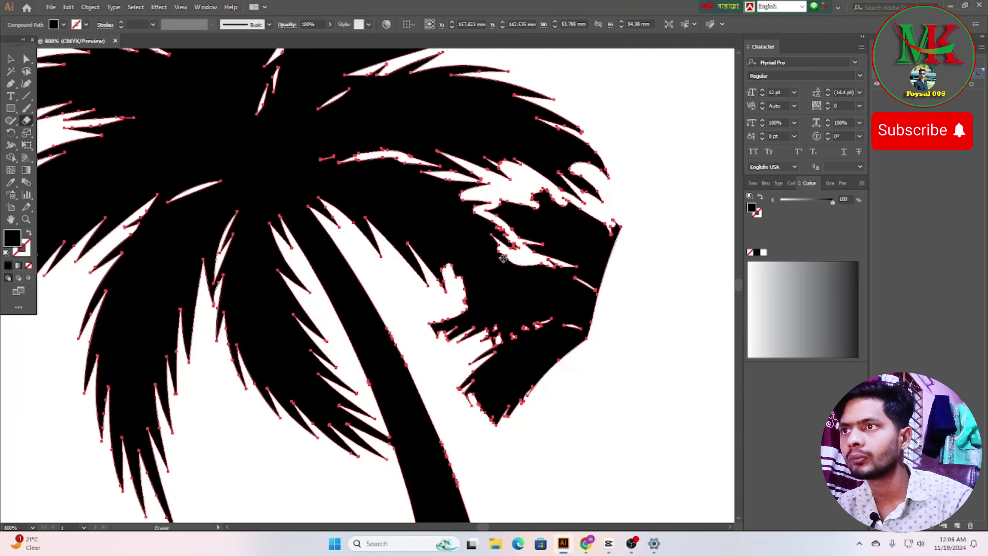
pyautogui.moveTo(504, 259)
pyautogui.mouseDown()
pyautogui.moveTo(533, 274)
pyautogui.moveTo(502, 273)
pyautogui.moveTo(510, 316)
pyautogui.moveTo(470, 278)
pyautogui.moveTo(475, 304)
pyautogui.moveTo(465, 280)
pyautogui.moveTo(470, 307)
pyautogui.mouseUp()
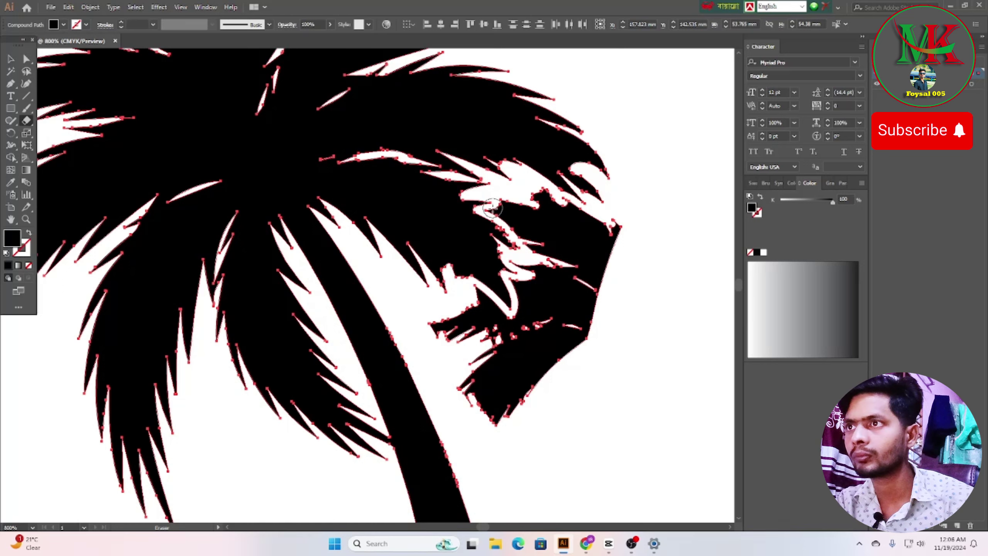
pyautogui.moveTo(497, 212)
pyautogui.mouseDown()
pyautogui.moveTo(566, 234)
pyautogui.moveTo(516, 200)
pyautogui.moveTo(612, 230)
pyautogui.mouseUp()
pyautogui.moveTo(507, 218)
pyautogui.mouseDown()
pyautogui.moveTo(534, 284)
pyautogui.moveTo(526, 269)
pyautogui.moveTo(529, 306)
pyautogui.moveTo(519, 283)
pyautogui.moveTo(513, 333)
pyautogui.moveTo(483, 301)
pyautogui.moveTo(512, 322)
pyautogui.moveTo(481, 307)
pyautogui.moveTo(507, 334)
pyautogui.moveTo(445, 314)
pyautogui.moveTo(529, 349)
pyautogui.moveTo(450, 319)
pyautogui.moveTo(430, 322)
pyautogui.moveTo(490, 352)
pyautogui.moveTo(478, 345)
pyautogui.moveTo(472, 396)
pyautogui.moveTo(495, 416)
pyautogui.moveTo(463, 390)
pyautogui.moveTo(529, 349)
pyautogui.moveTo(493, 370)
pyautogui.moveTo(493, 340)
pyautogui.moveTo(497, 371)
pyautogui.moveTo(479, 380)
pyautogui.moveTo(521, 351)
pyautogui.moveTo(505, 419)
pyautogui.moveTo(619, 210)
pyautogui.moveTo(522, 357)
pyautogui.moveTo(535, 273)
pyautogui.moveTo(524, 228)
pyautogui.moveTo(559, 242)
pyautogui.moveTo(582, 235)
pyautogui.moveTo(561, 206)
pyautogui.moveTo(612, 225)
pyautogui.moveTo(543, 237)
pyautogui.moveTo(550, 225)
pyautogui.moveTo(570, 243)
pyautogui.moveTo(570, 264)
pyautogui.moveTo(552, 247)
pyautogui.moveTo(549, 285)
pyautogui.moveTo(568, 276)
pyautogui.moveTo(603, 292)
pyautogui.moveTo(547, 359)
pyautogui.moveTo(596, 307)
pyautogui.moveTo(575, 338)
pyautogui.mouseUp()
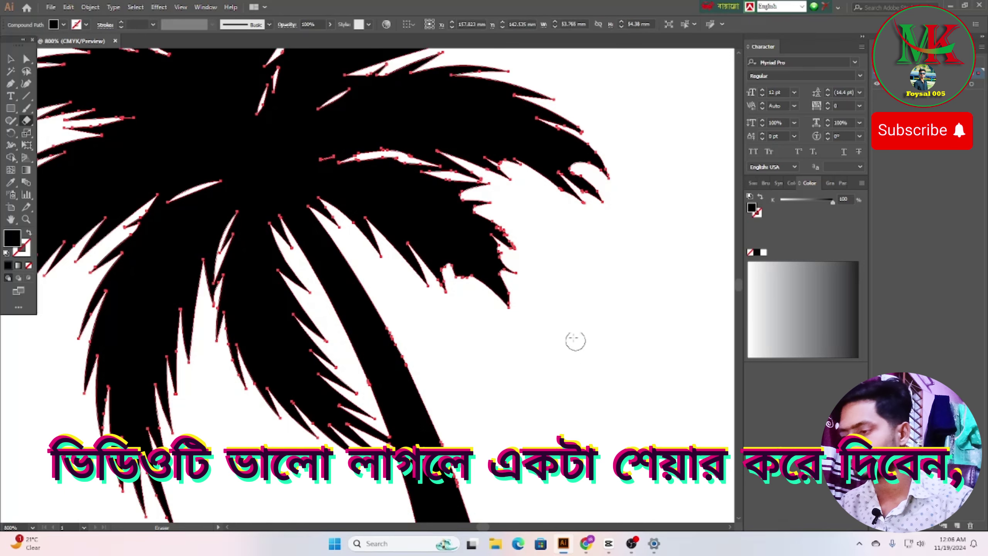
# Step: Erase a small notch near the tip of the upper right-hand frond, then deselect the palm silhouette
pyautogui.press('v')
pyautogui.hotkey('ctrl', '-')
pyautogui.hotkey('ctrl', '-')
pyautogui.hotkey('shift', 'e')
pyautogui.scroll(-1, 563, 310)
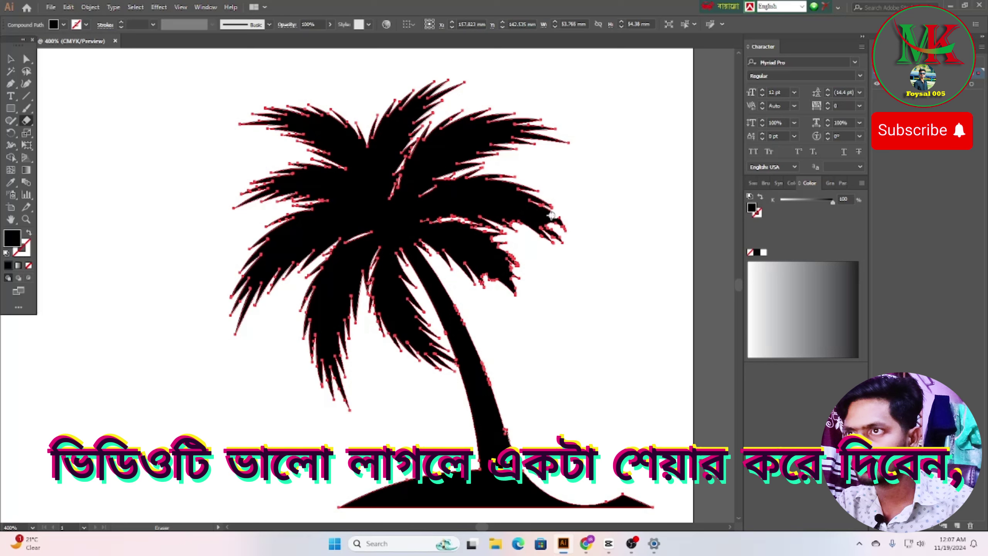
pyautogui.moveTo(535, 212); pyautogui.dragTo(562, 225)
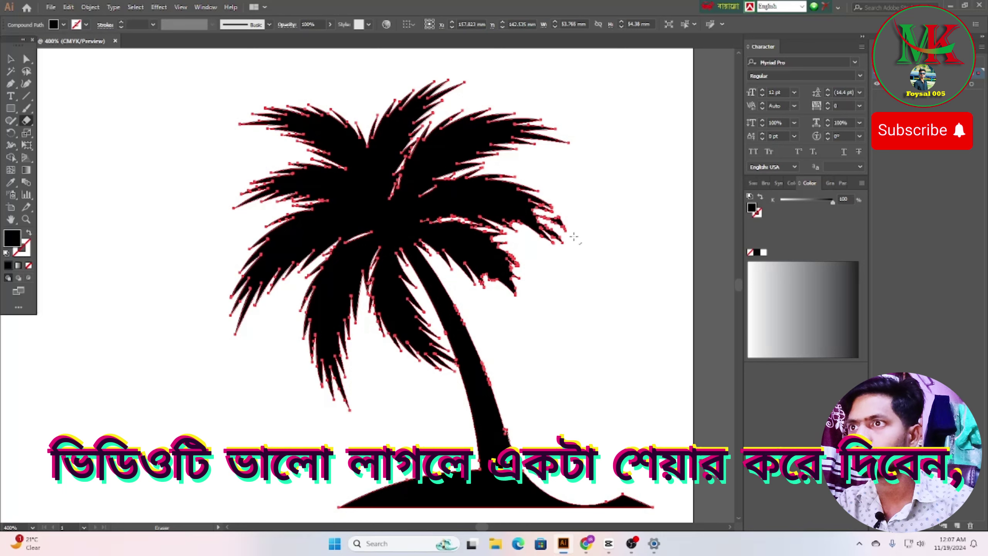
pyautogui.click(11, 59)
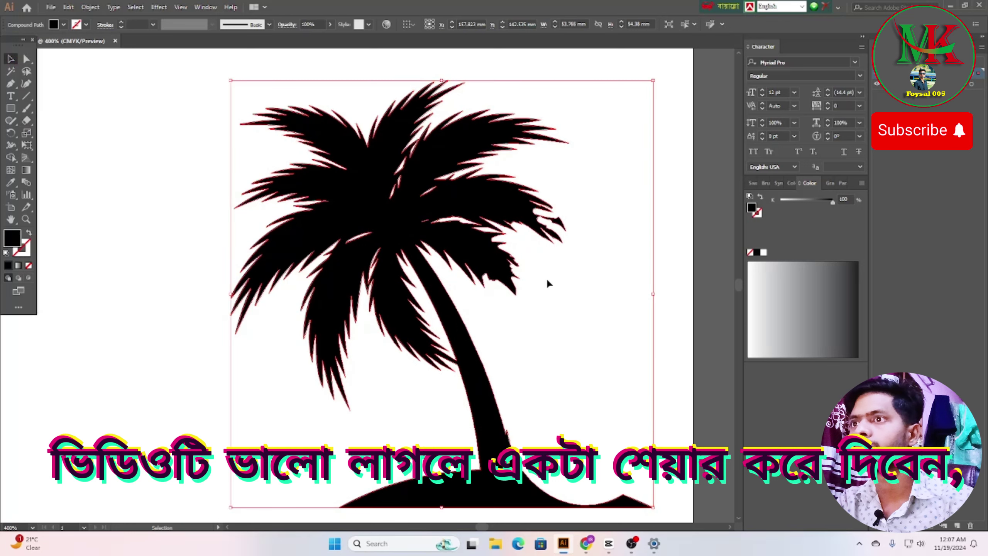
pyautogui.click(592, 291)
pyautogui.scroll(-1, 593, 290)
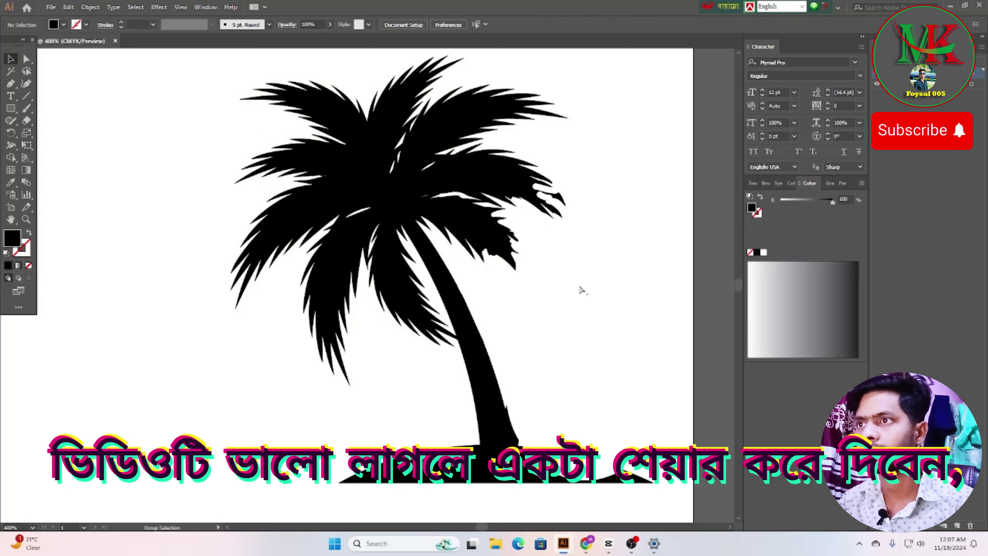
# Step: Erase the jagged remnants along the underside of the lower right-hand frond, leaving a smooth rounded notch
pyautogui.scroll(2, 586, 288)
pyautogui.scroll(2, 360, 293)
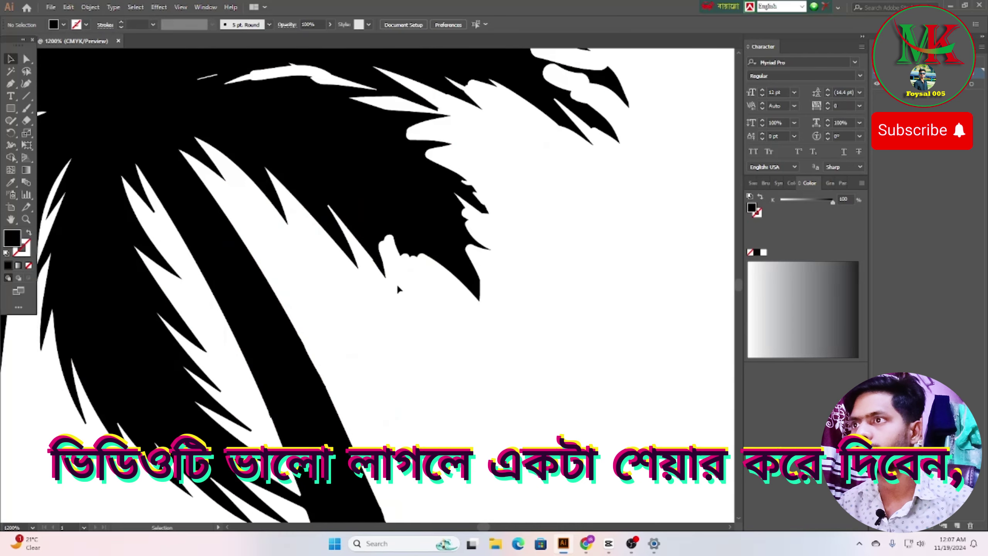
pyautogui.scroll(2, 531, 184)
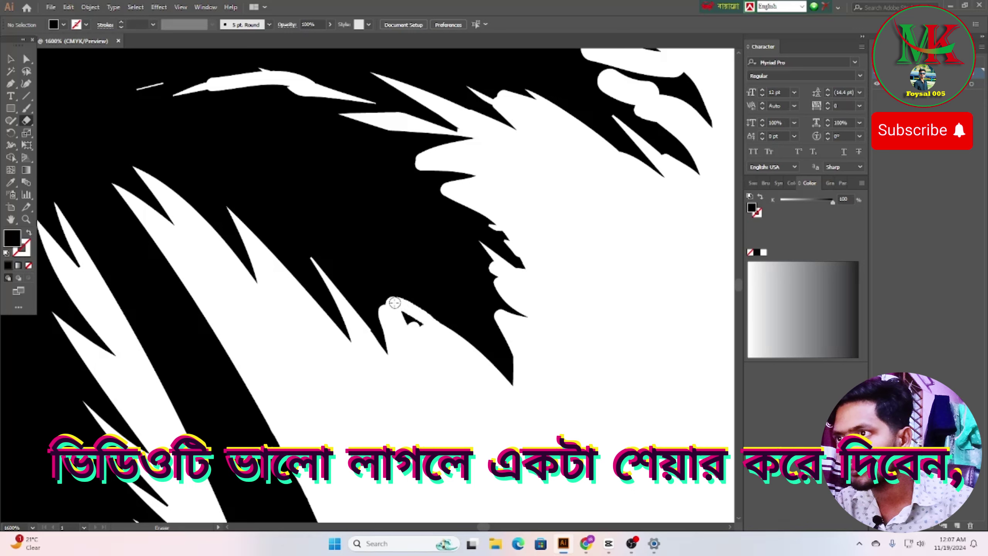
pyautogui.moveTo(394, 303); pyautogui.dragTo(401, 316)
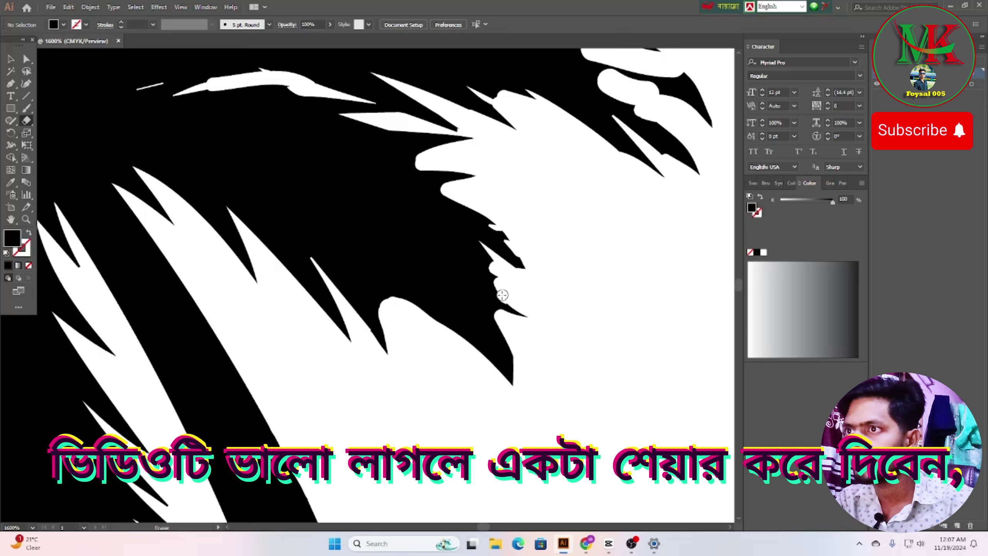
# Step: Erase the ragged spikes along the outer edge of the lower right-hand frond and the hooked piece at the upper frond's tip
pyautogui.moveTo(502, 295)
pyautogui.mouseDown()
pyautogui.moveTo(472, 268)
pyautogui.moveTo(494, 269)
pyautogui.moveTo(481, 258)
pyautogui.moveTo(491, 281)
pyautogui.mouseUp()
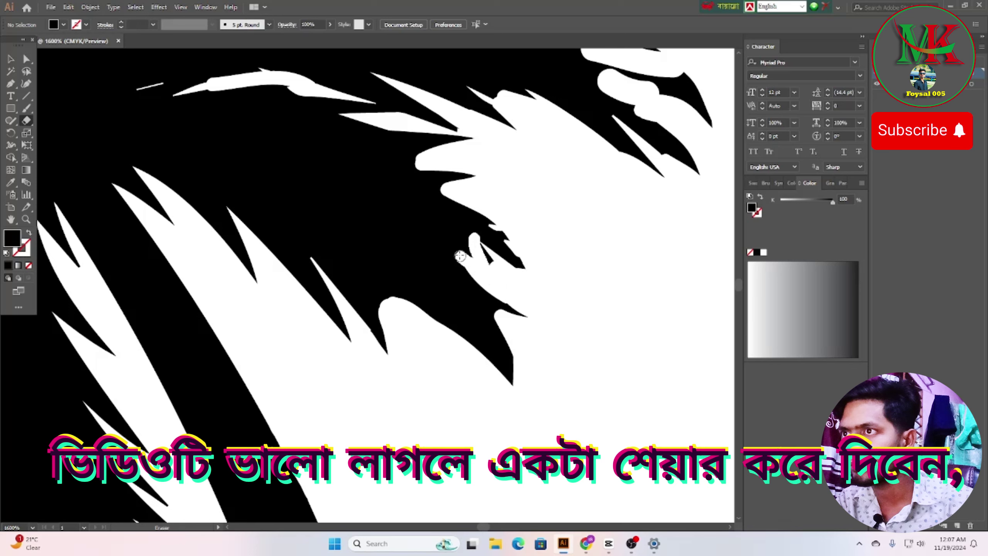
pyautogui.moveTo(454, 249); pyautogui.dragTo(451, 251)
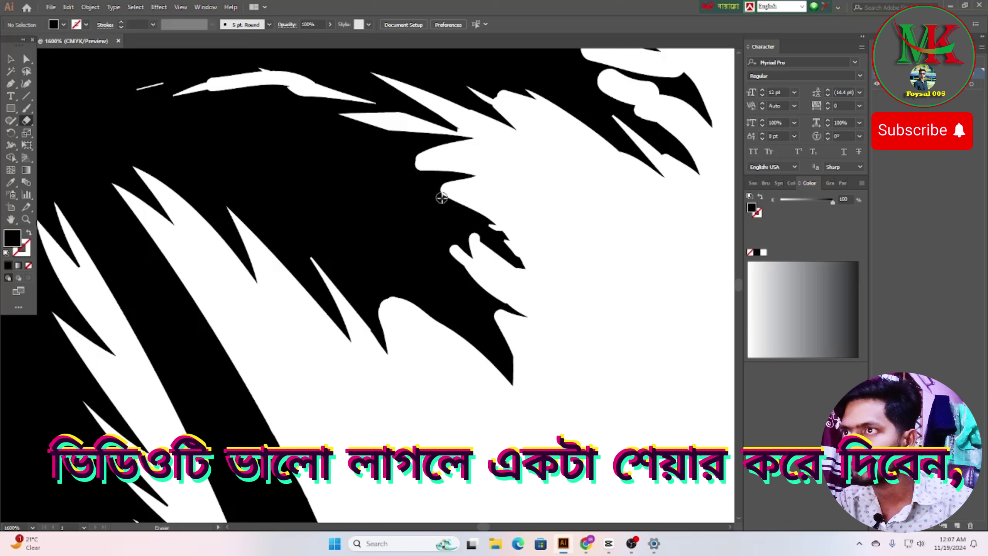
pyautogui.moveTo(484, 222)
pyautogui.mouseDown()
pyautogui.moveTo(460, 216)
pyautogui.moveTo(451, 232)
pyautogui.moveTo(485, 259)
pyautogui.mouseUp()
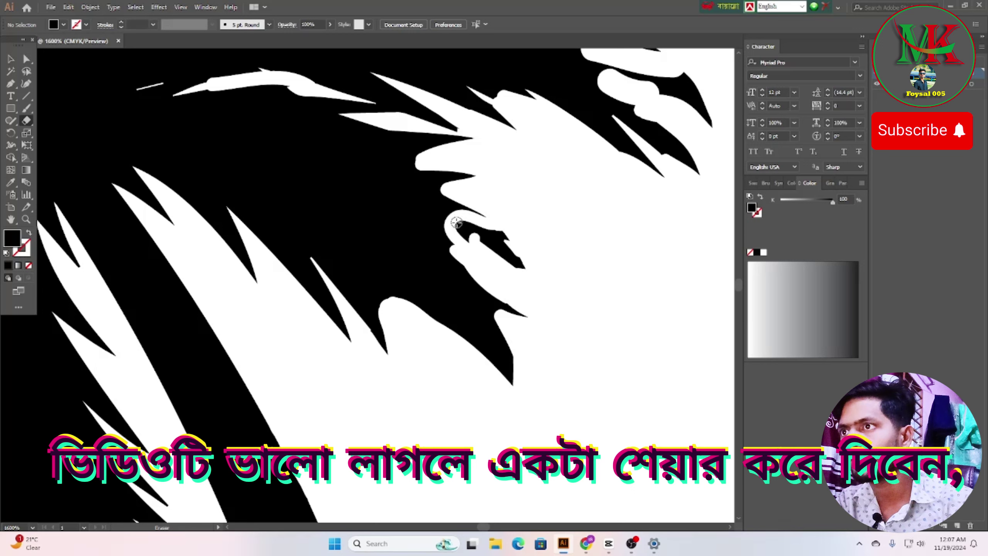
pyautogui.moveTo(456, 222)
pyautogui.mouseDown()
pyautogui.moveTo(517, 258)
pyautogui.moveTo(491, 220)
pyautogui.moveTo(526, 268)
pyautogui.moveTo(458, 232)
pyautogui.mouseUp()
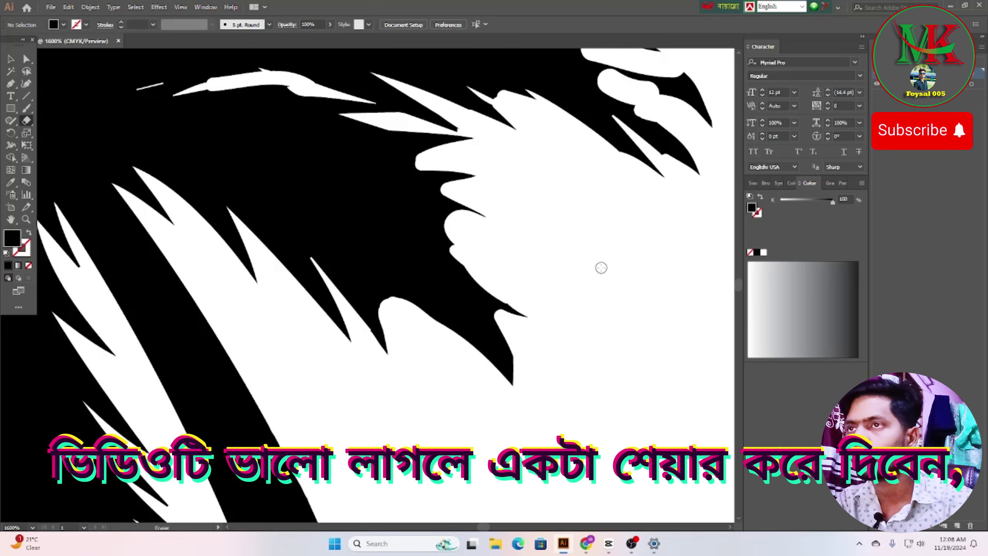
pyautogui.scroll(5, 600, 267)
pyautogui.moveTo(616, 238)
pyautogui.mouseDown()
pyautogui.moveTo(605, 222)
pyautogui.moveTo(663, 257)
pyautogui.moveTo(657, 236)
pyautogui.moveTo(704, 276)
pyautogui.moveTo(661, 246)
pyautogui.moveTo(703, 255)
pyautogui.mouseUp()
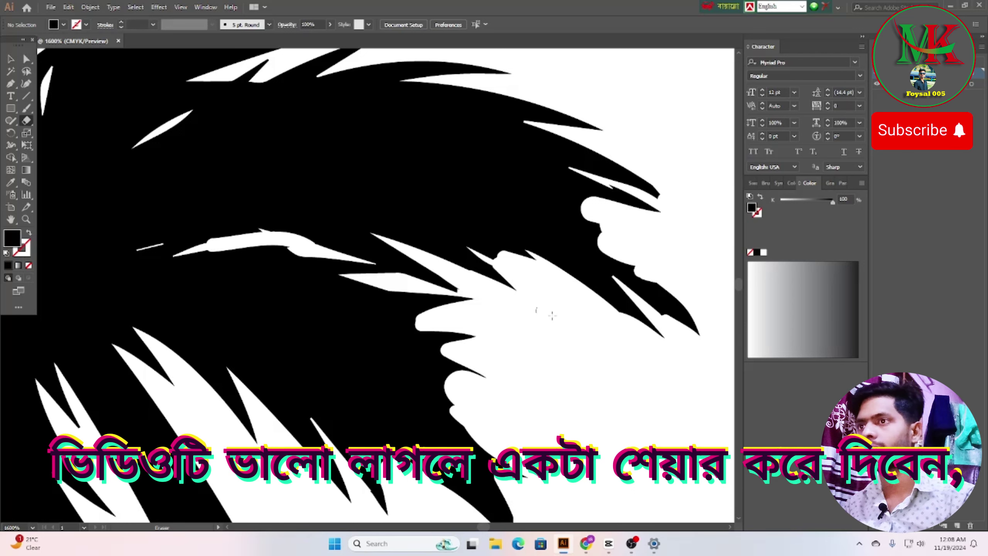
# Step: Move the cleaned palm silhouette to the lower edge of the artboard
pyautogui.click(11, 59)
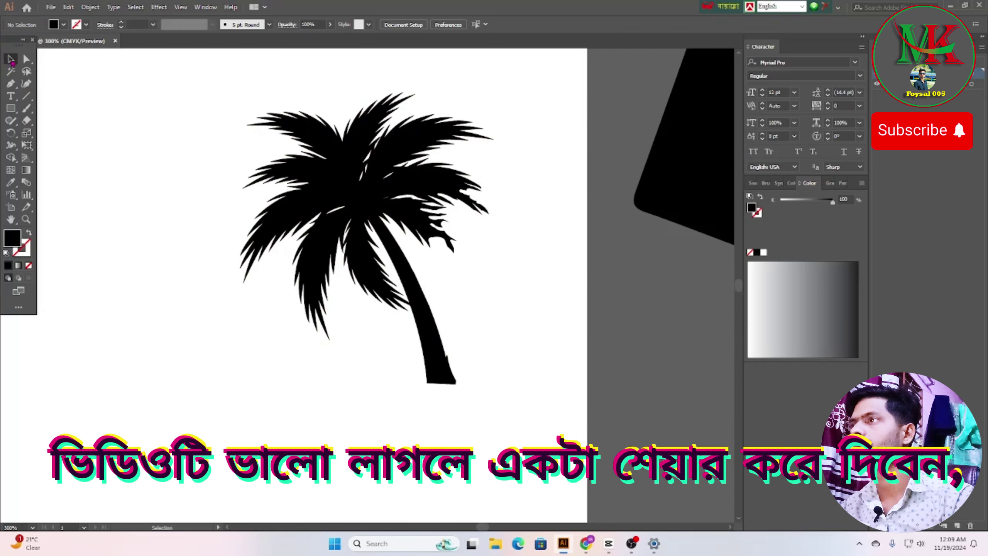
pyautogui.rightClick(315, 137)
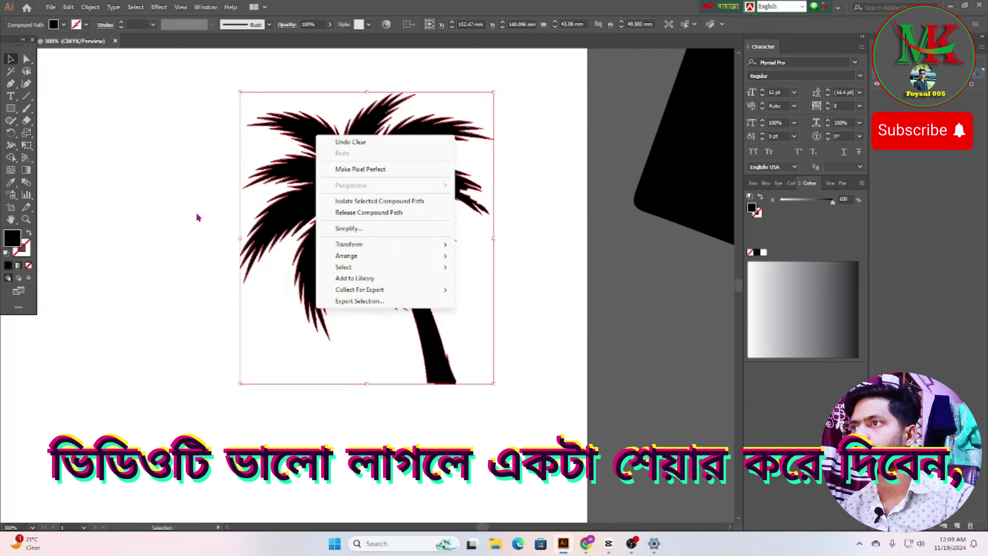
pyautogui.click(171, 219)
pyautogui.scroll(-2, 254, 235)
pyautogui.scroll(-1, 255, 235)
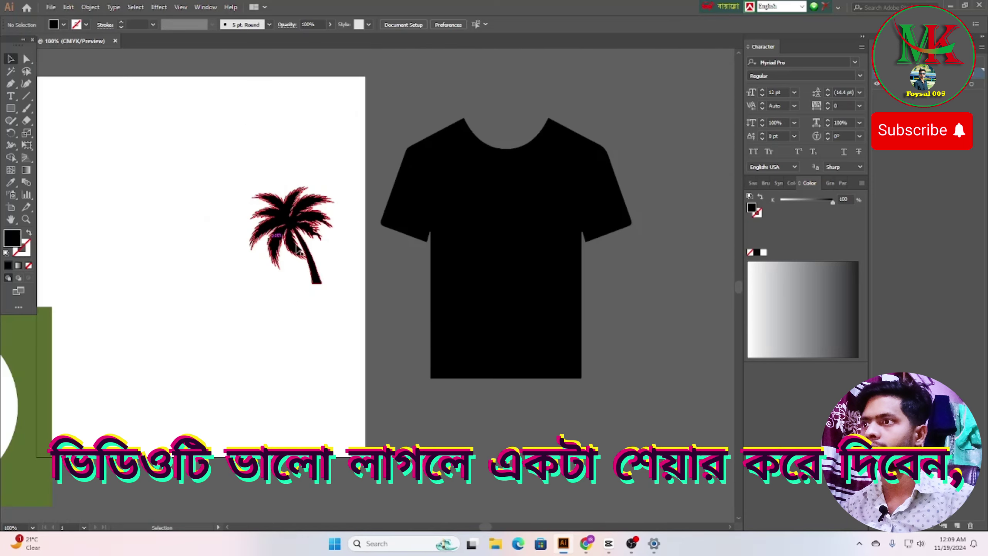
pyautogui.moveTo(285, 181); pyautogui.dragTo(642, 313)
pyautogui.click(630, 418)
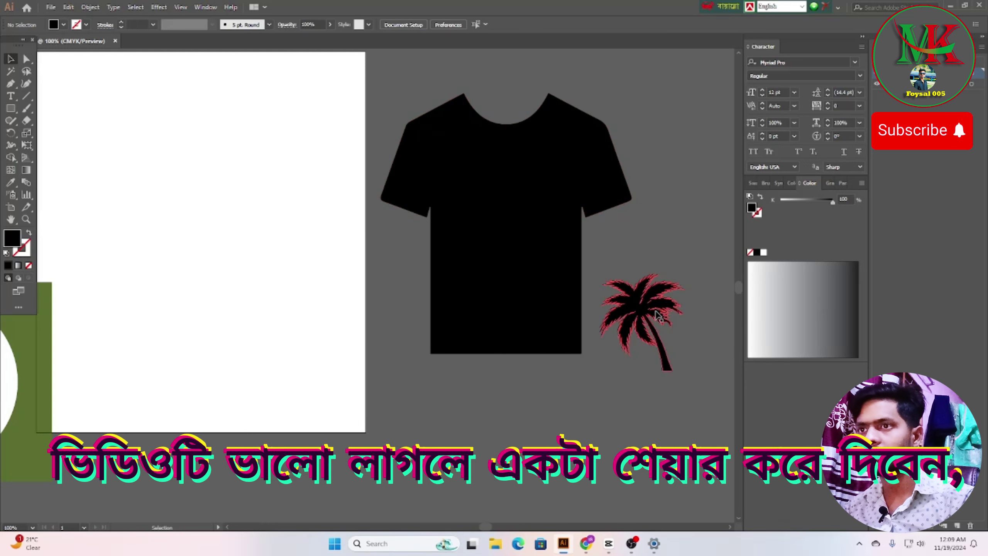
pyautogui.moveTo(638, 312); pyautogui.dragTo(217, 434)
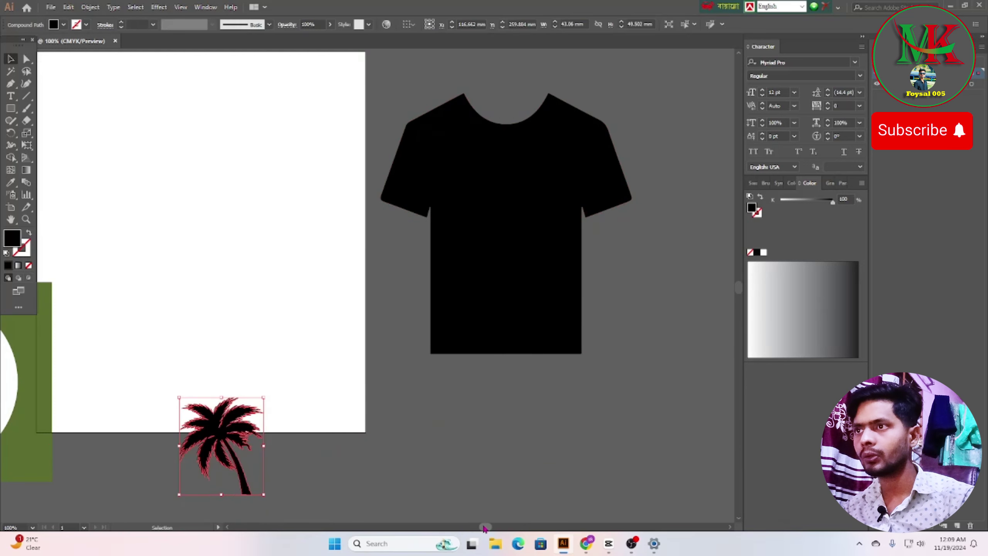
pyautogui.moveTo(484, 527); pyautogui.dragTo(475, 528)
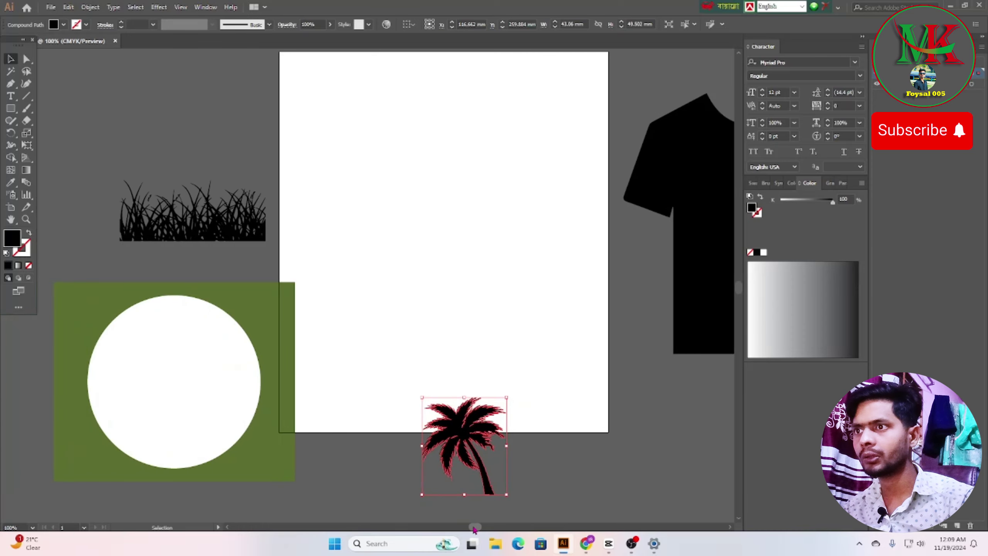
pyautogui.scroll(2, 473, 517)
pyautogui.click(79, 379)
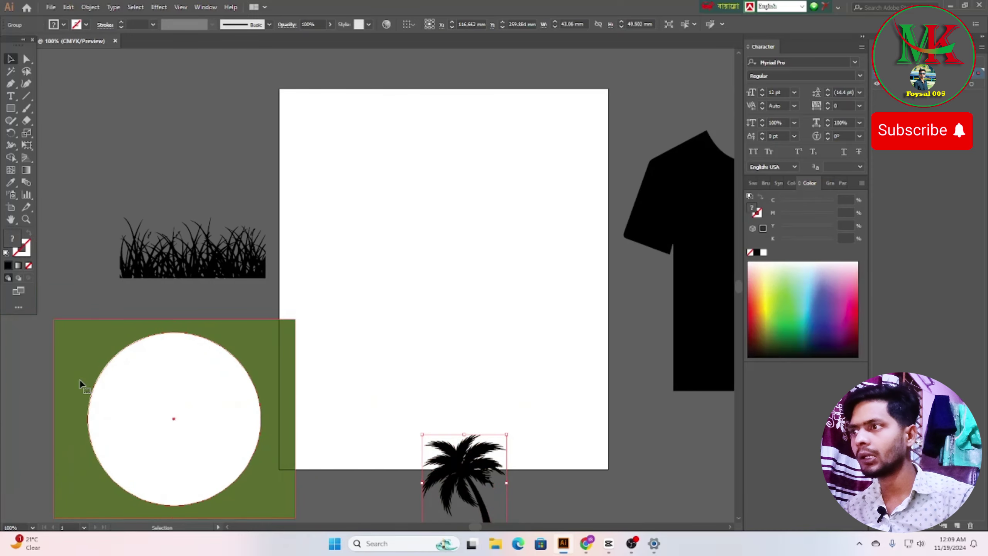
pyautogui.doubleClick(79, 379)
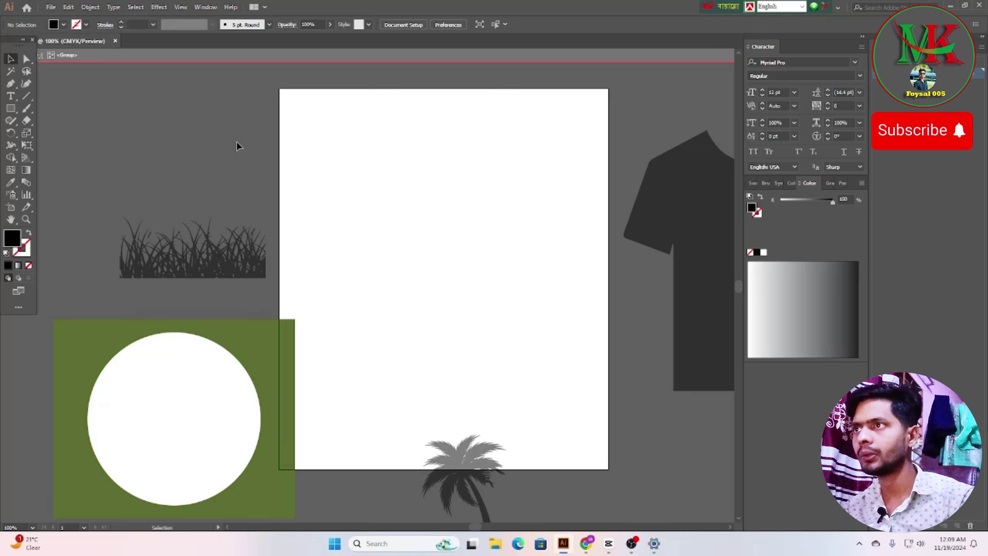
pyautogui.doubleClick(236, 140)
pyautogui.click(91, 358)
pyautogui.doubleClick(90, 357)
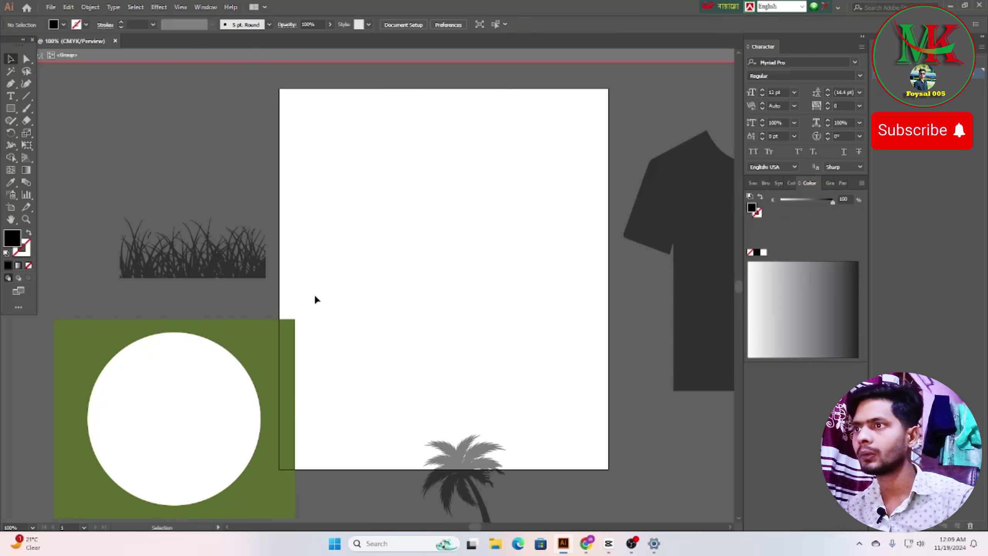
pyautogui.doubleClick(372, 293)
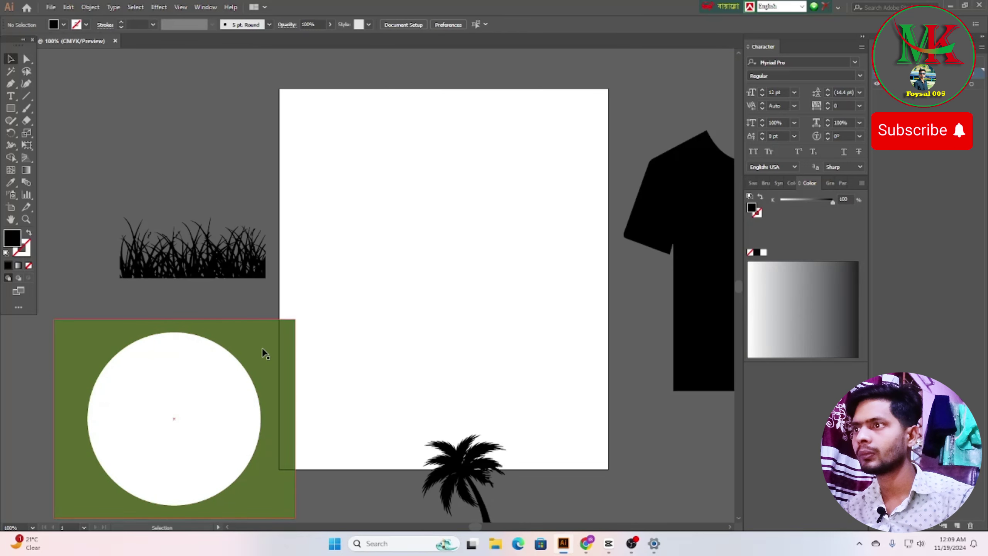
# Step: Move the group of green rectangle and white circle onto the middle of the artboard
pyautogui.moveTo(247, 347); pyautogui.dragTo(504, 204)
pyautogui.click(179, 133)
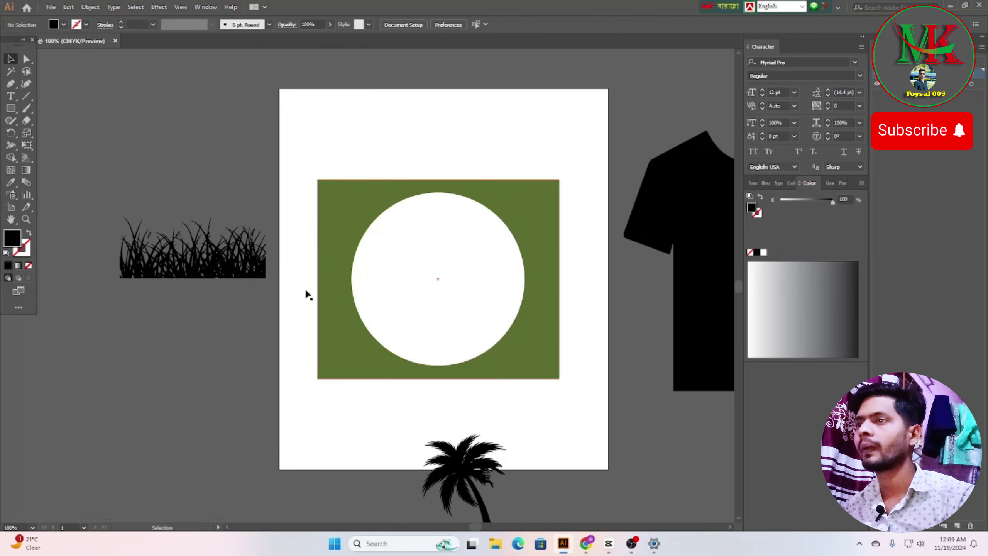
# Step: Flatten the grass silhouette to about 76 by 18 mm and place it across the lower edge of the white circle
pyautogui.click(209, 267)
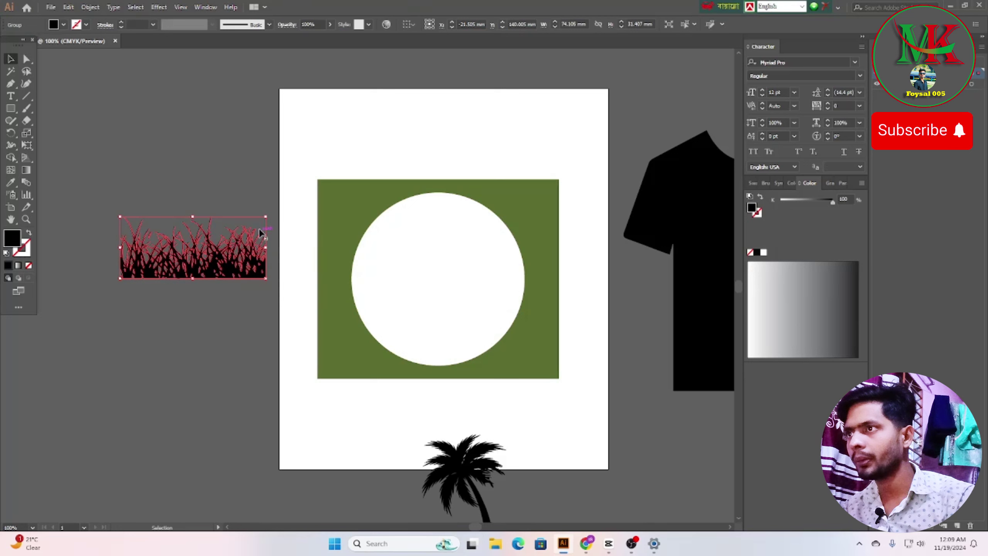
pyautogui.moveTo(266, 217); pyautogui.dragTo(271, 244)
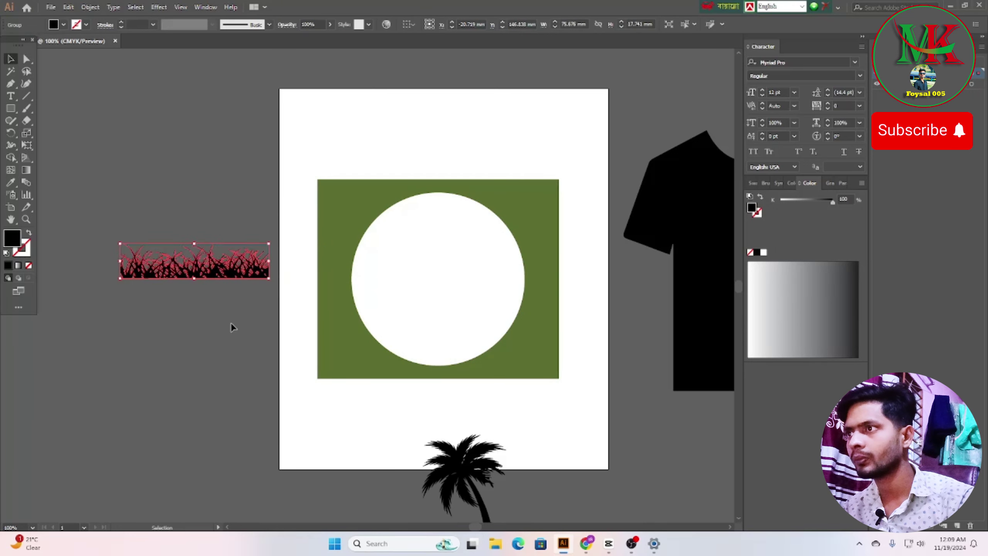
pyautogui.click(231, 323)
pyautogui.moveTo(219, 266); pyautogui.dragTo(461, 361)
pyautogui.click(534, 419)
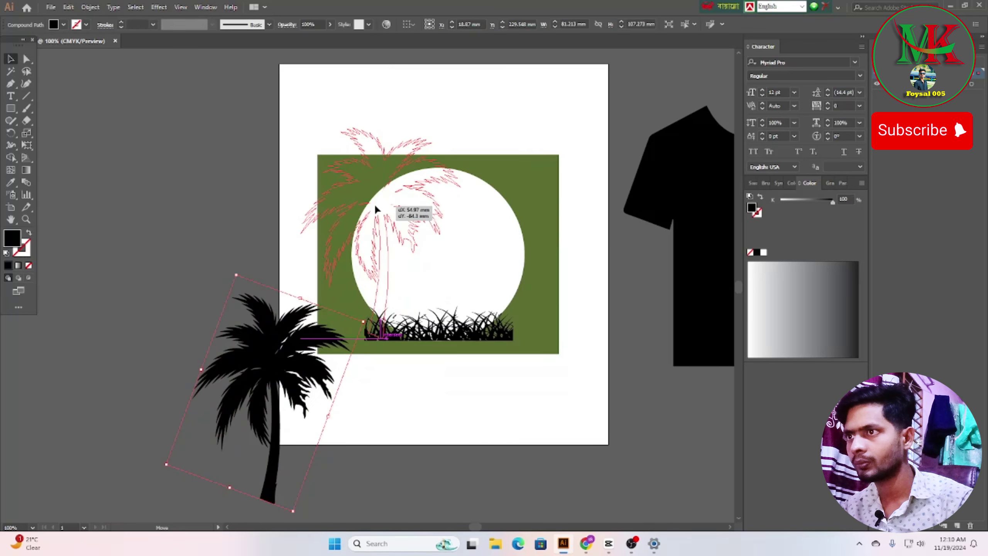
# Step: Place the palm over the left side of the circle with its trunk in the grass and scale it to about 55 mm wide
pyautogui.moveTo(377, 210)
pyautogui.mouseDown()
pyautogui.moveTo(381, 202)
pyautogui.moveTo(379, 213)
pyautogui.mouseUp()
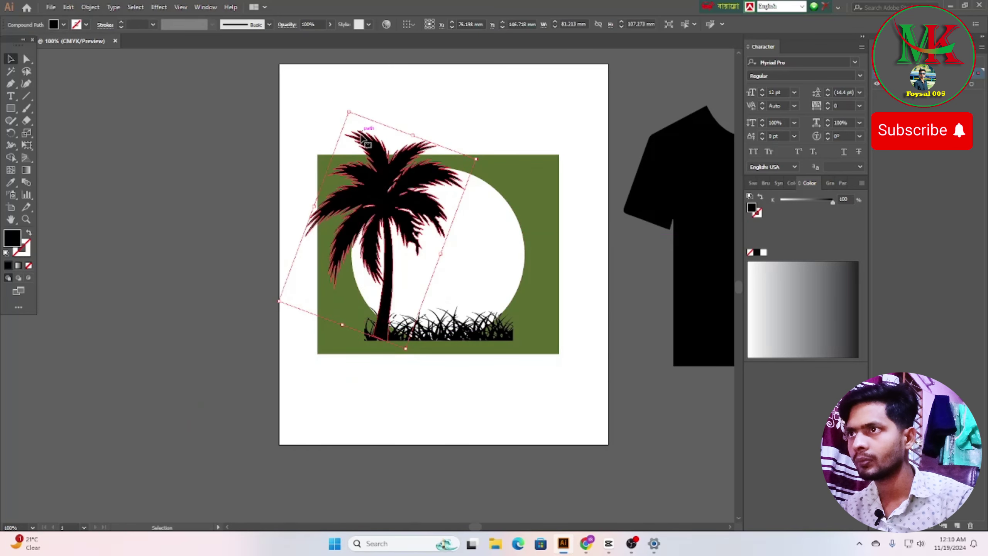
pyautogui.moveTo(349, 113); pyautogui.dragTo(365, 144)
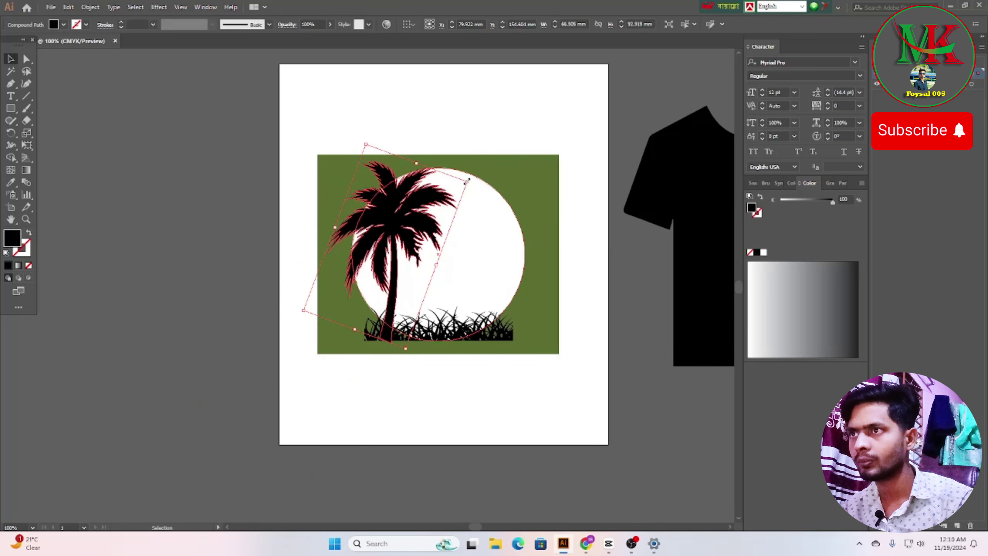
pyautogui.moveTo(468, 180); pyautogui.dragTo(440, 191)
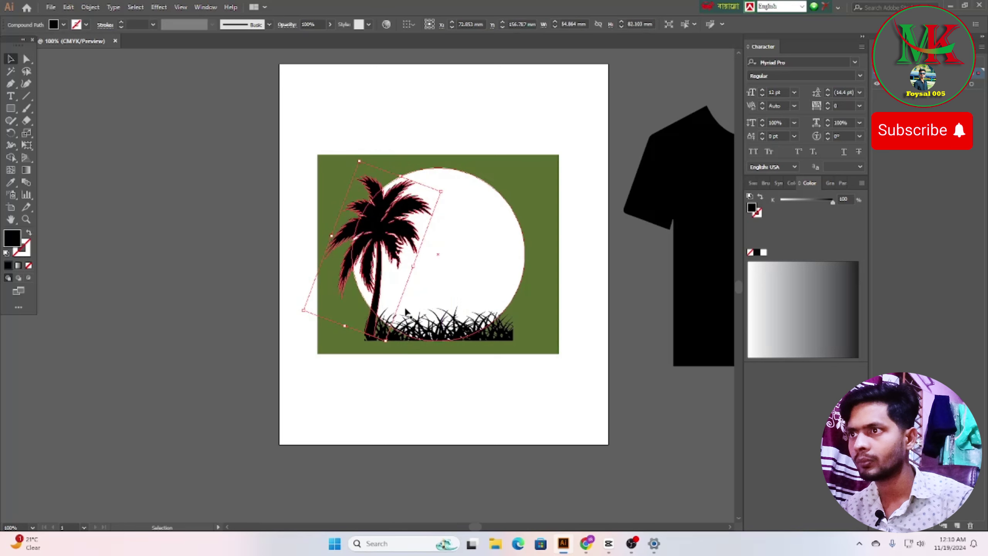
# Step: Shift the grass slightly right along the circle's lower edge and move the palm so its trunk stands in the grass's left end
pyautogui.click(405, 311)
pyautogui.moveTo(405, 311); pyautogui.dragTo(419, 306)
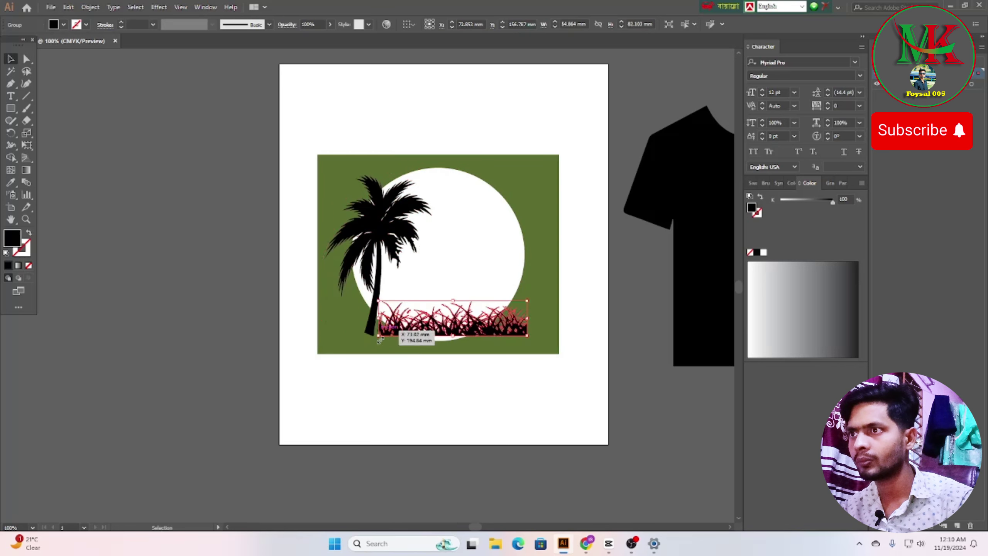
pyautogui.click(444, 373)
pyautogui.moveTo(465, 329); pyautogui.dragTo(462, 336)
pyautogui.click(465, 374)
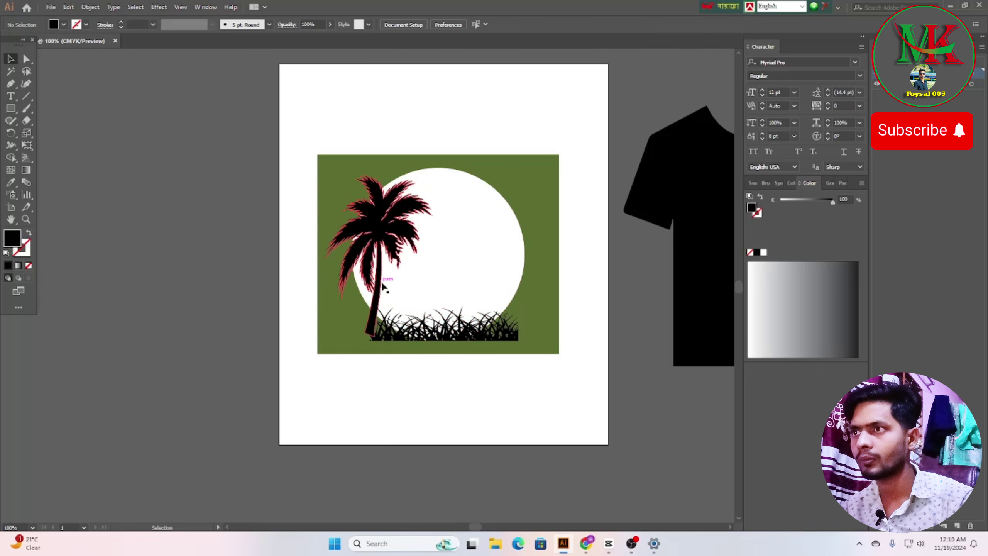
pyautogui.moveTo(382, 290); pyautogui.dragTo(389, 283)
pyautogui.click(471, 399)
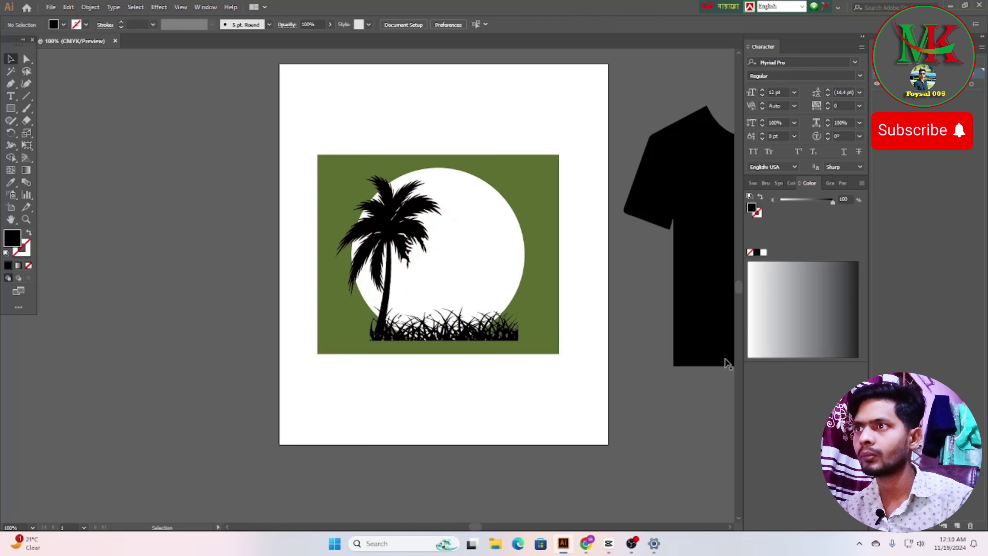
# Step: Duplicate the palm, then mirror, narrow and rotate the copy so it stands at the right end of the grass
pyautogui.click(389, 235)
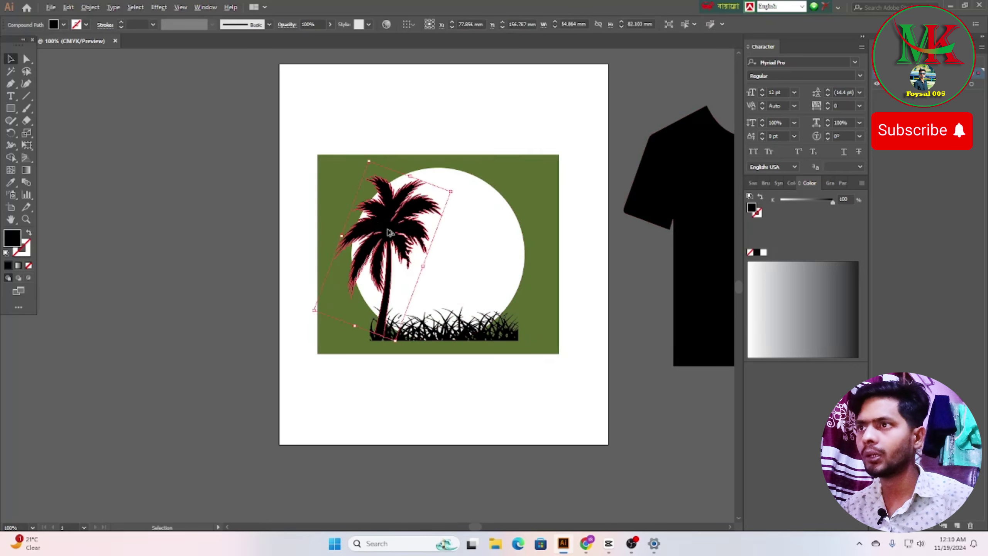
pyautogui.moveTo(388, 233); pyautogui.dragTo(591, 244)
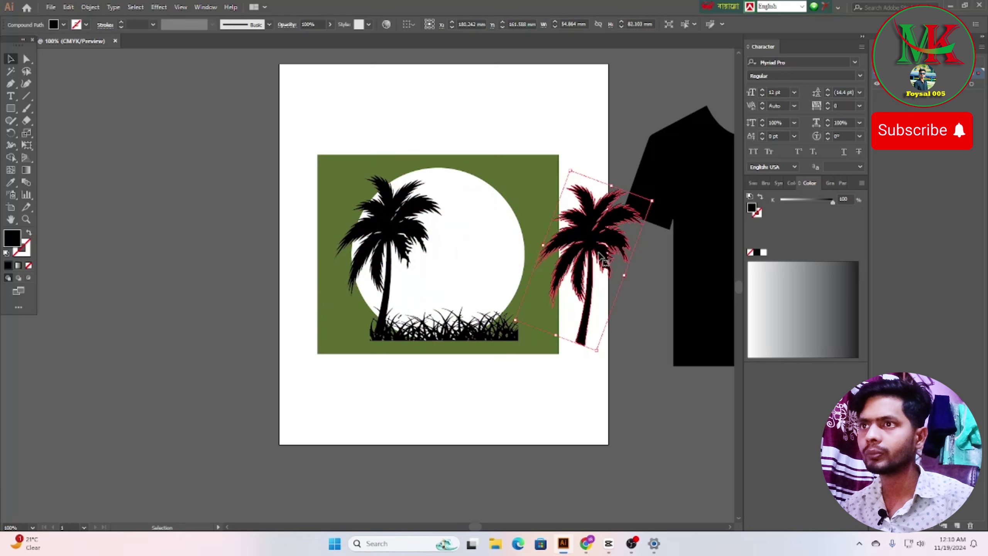
pyautogui.moveTo(628, 278); pyautogui.dragTo(475, 240)
pyautogui.moveTo(531, 317)
pyautogui.mouseDown()
pyautogui.moveTo(547, 330)
pyautogui.moveTo(537, 324)
pyautogui.moveTo(545, 317)
pyautogui.mouseUp()
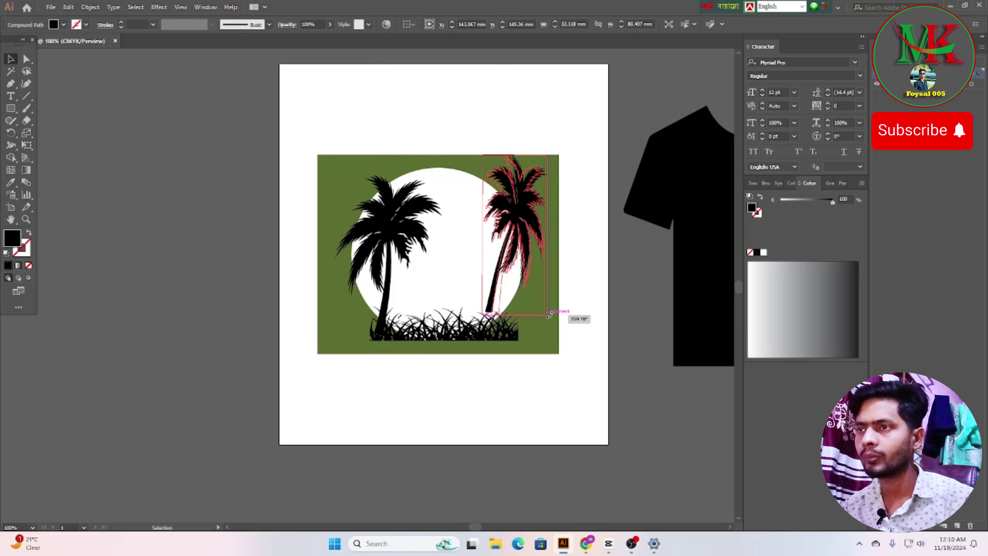
pyautogui.moveTo(518, 232); pyautogui.dragTo(512, 253)
pyautogui.click(572, 295)
# Step: Place the seated woman image 8928986 from the Pront Icon All folder in Videos > Grapic into the document
pyautogui.scroll(-1, 571, 290)
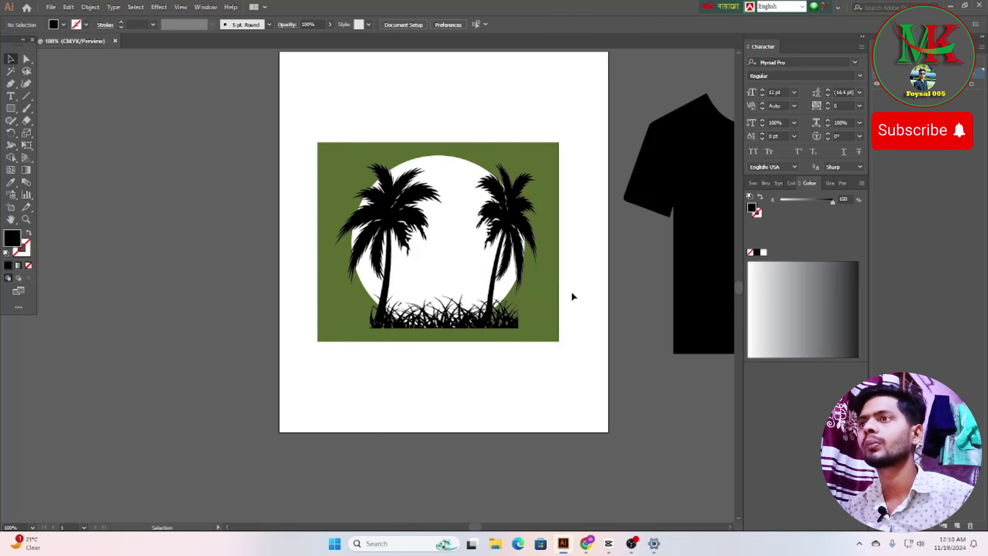
pyautogui.scroll(1, 569, 289)
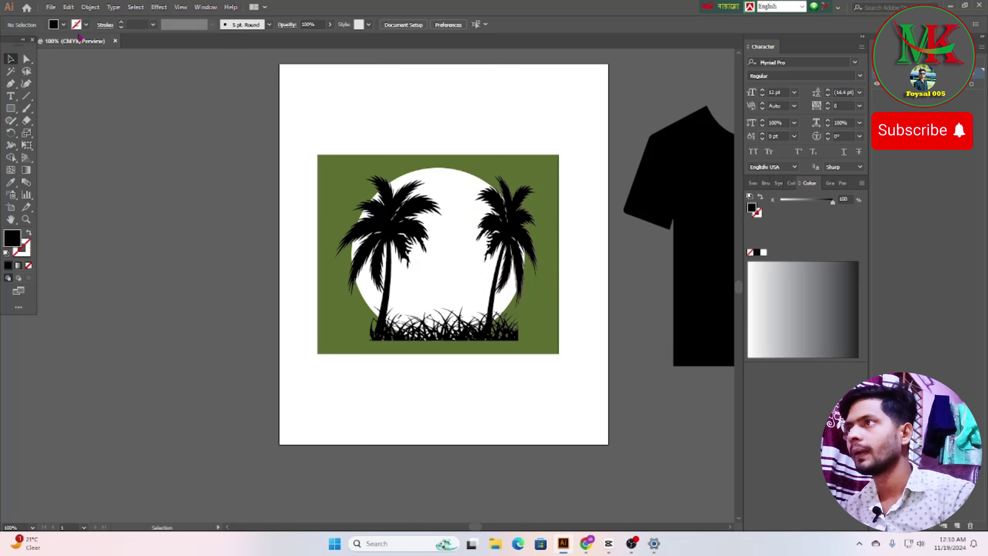
pyautogui.click(50, 7)
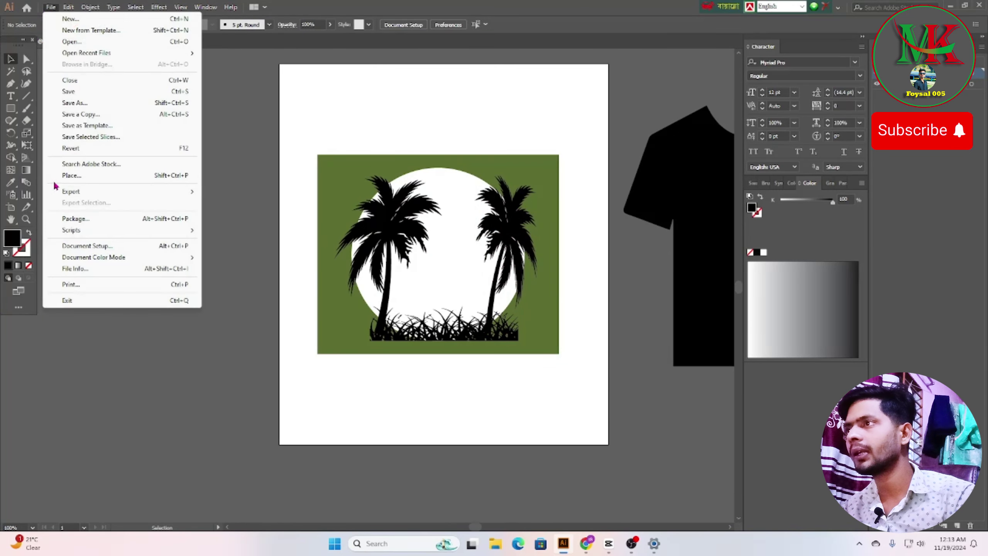
pyautogui.click(74, 175)
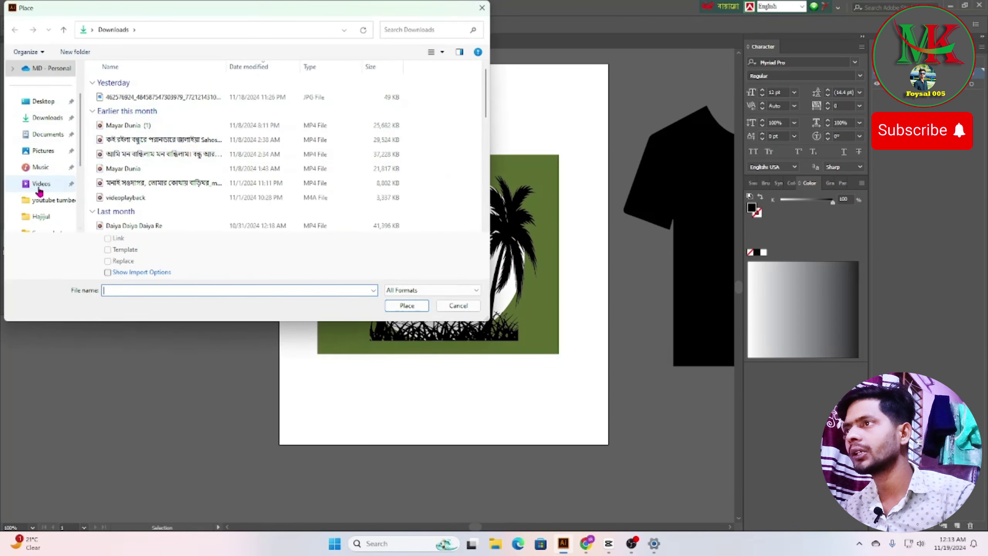
pyautogui.click(40, 190)
pyautogui.doubleClick(176, 89)
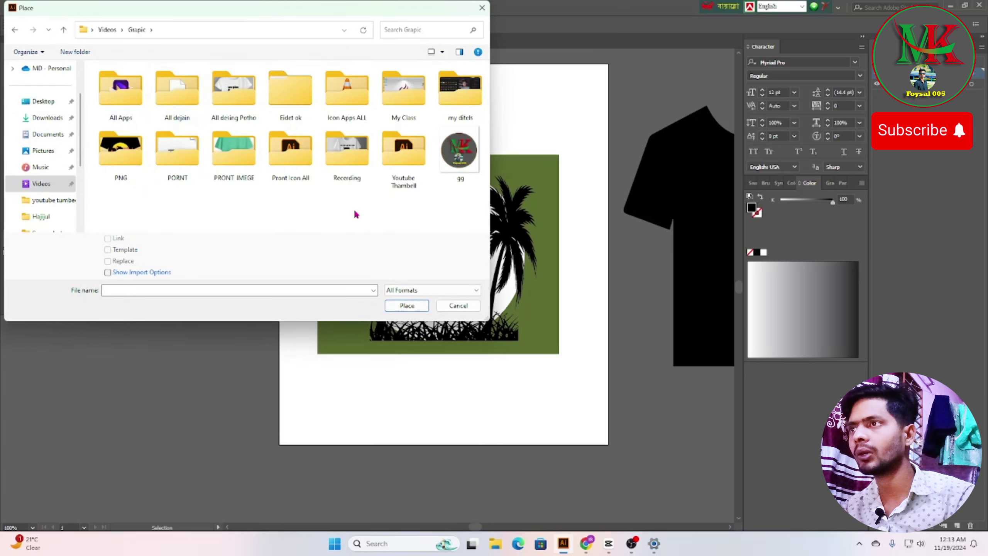
pyautogui.doubleClick(290, 150)
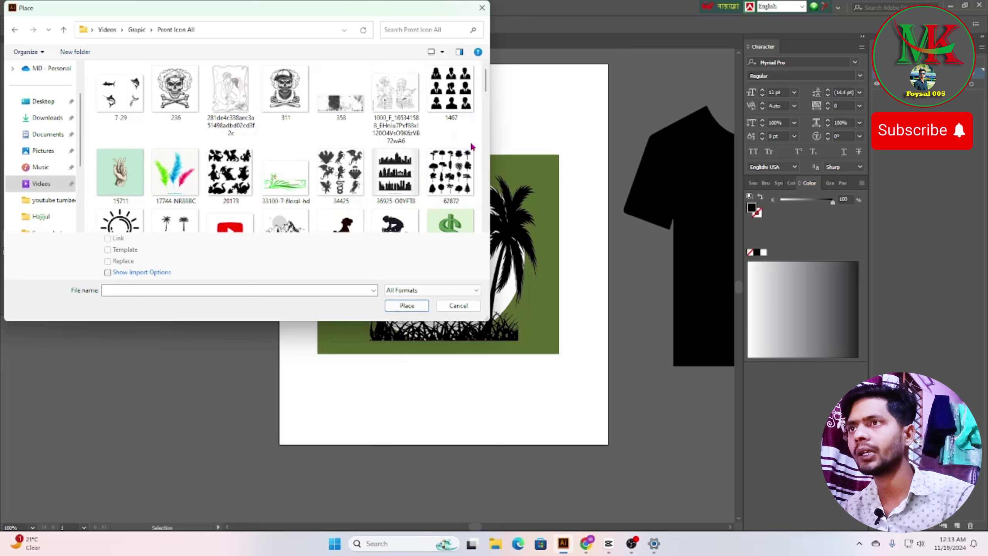
pyautogui.moveTo(487, 83); pyautogui.dragTo(488, 93)
pyautogui.click(341, 140)
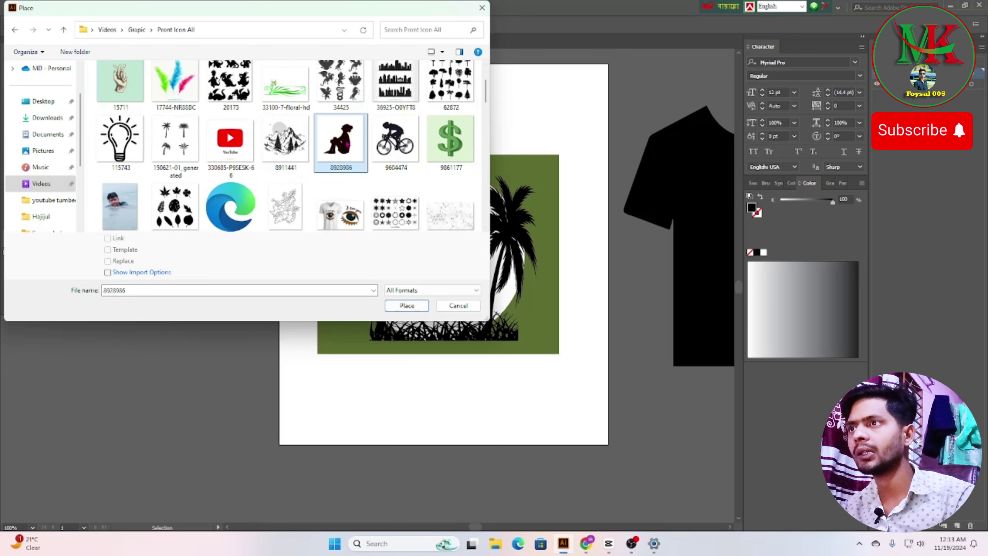
pyautogui.click(407, 306)
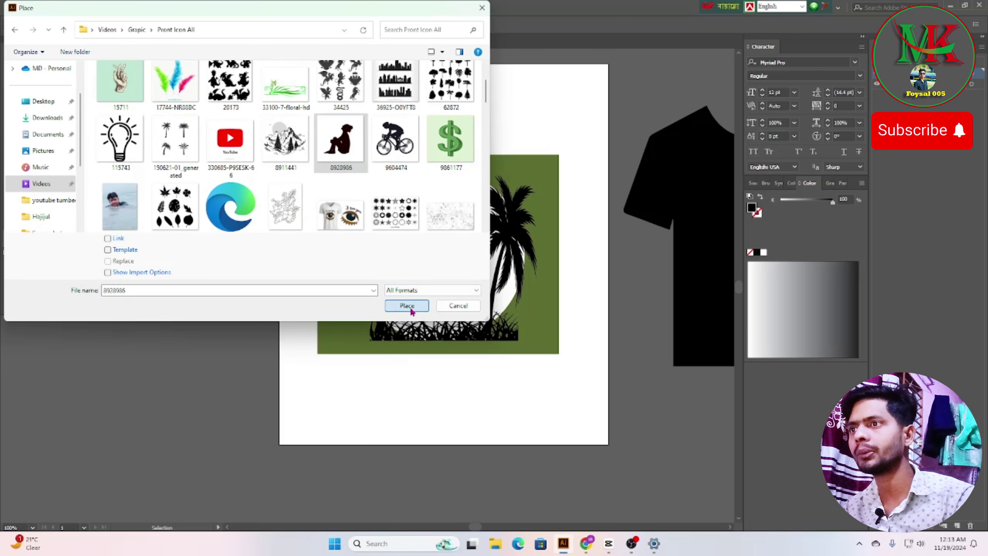
pyautogui.click(92, 129)
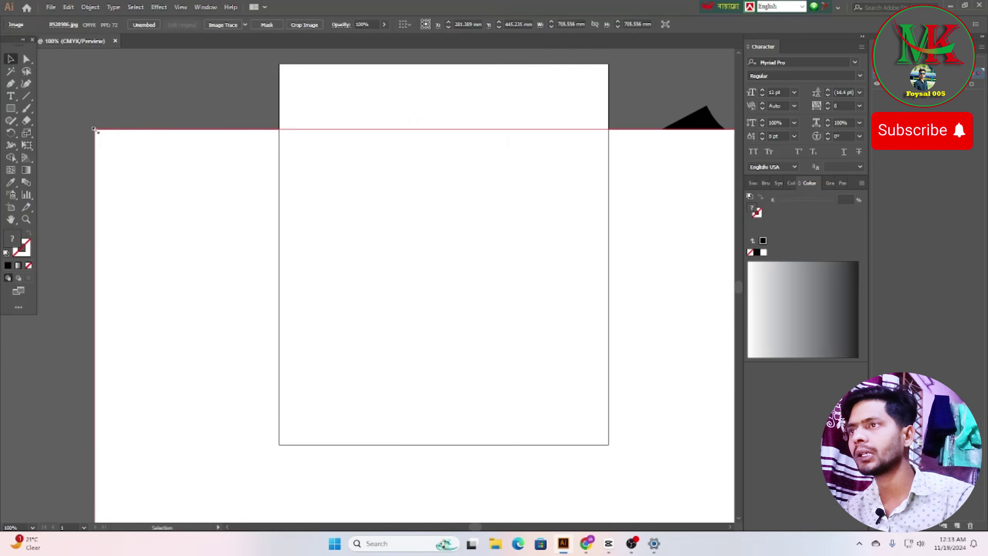
# Step: Scale the placed woman image to about 93 by 103 mm and position it beside the artboard's left edge
pyautogui.moveTo(156, 174); pyautogui.dragTo(182, 155)
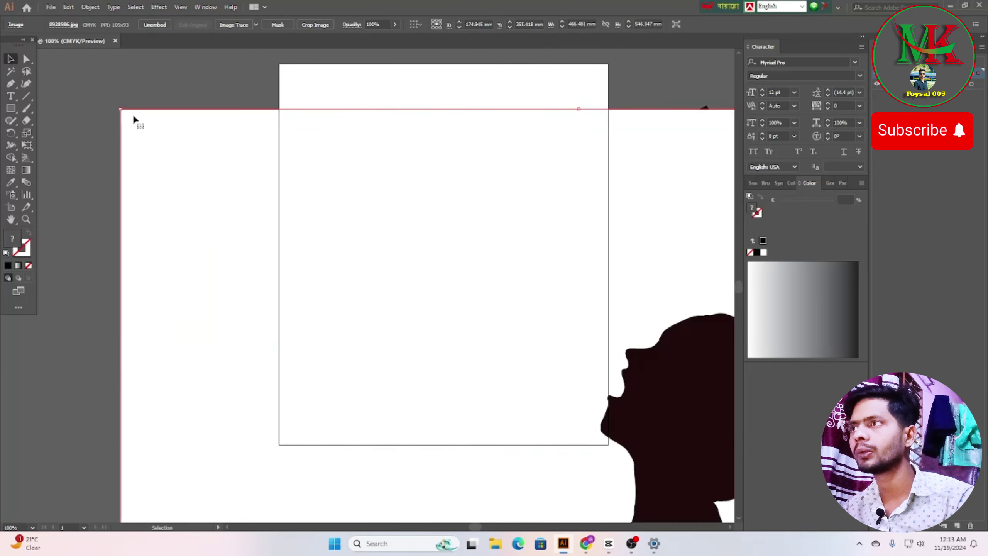
pyautogui.moveTo(121, 109); pyautogui.dragTo(51, 87)
pyautogui.moveTo(475, 95); pyautogui.dragTo(240, 286)
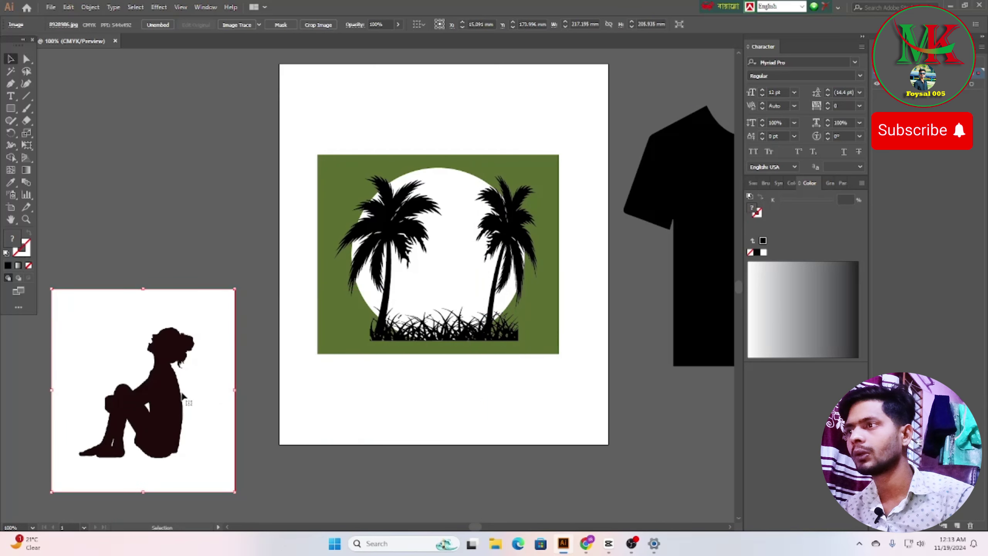
pyautogui.moveTo(177, 392); pyautogui.dragTo(190, 315)
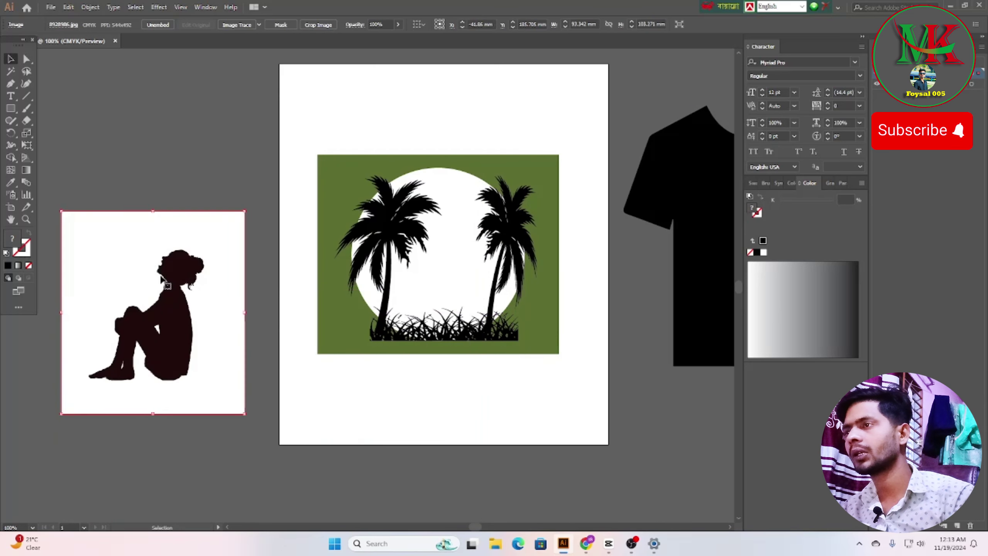
# Step: Trace the woman image into expanded vector shapes and shift the traced group slightly up beside the artboard
pyautogui.click(238, 25)
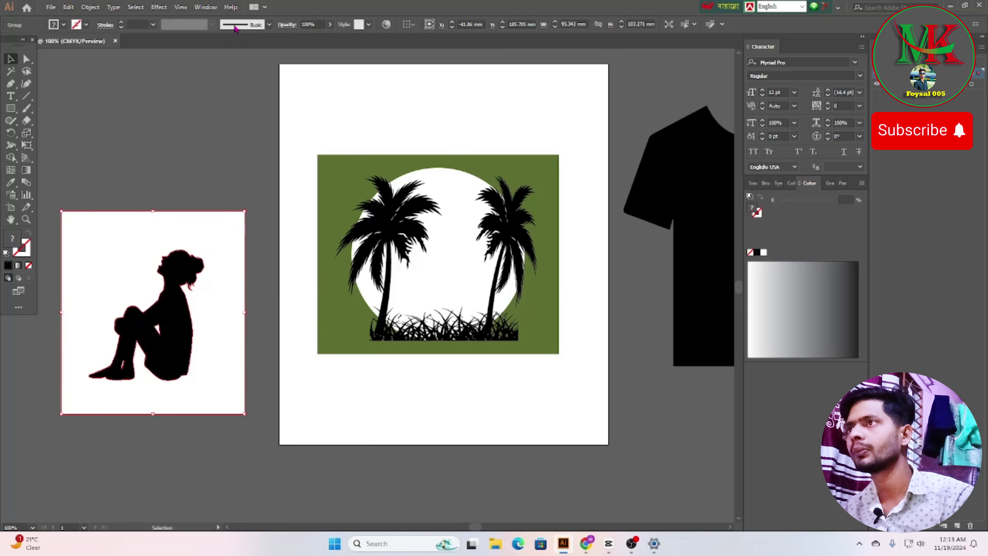
pyautogui.click(145, 108)
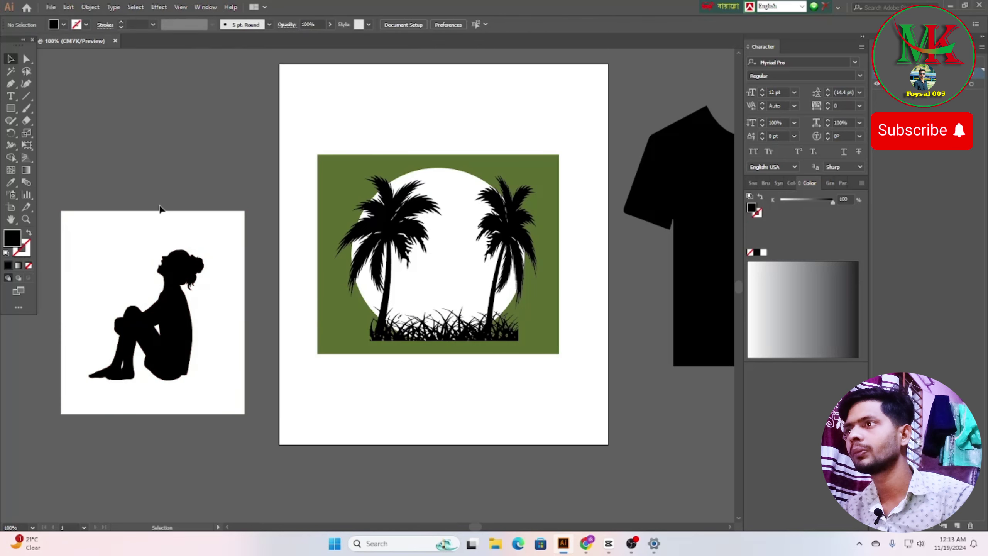
pyautogui.click(116, 230)
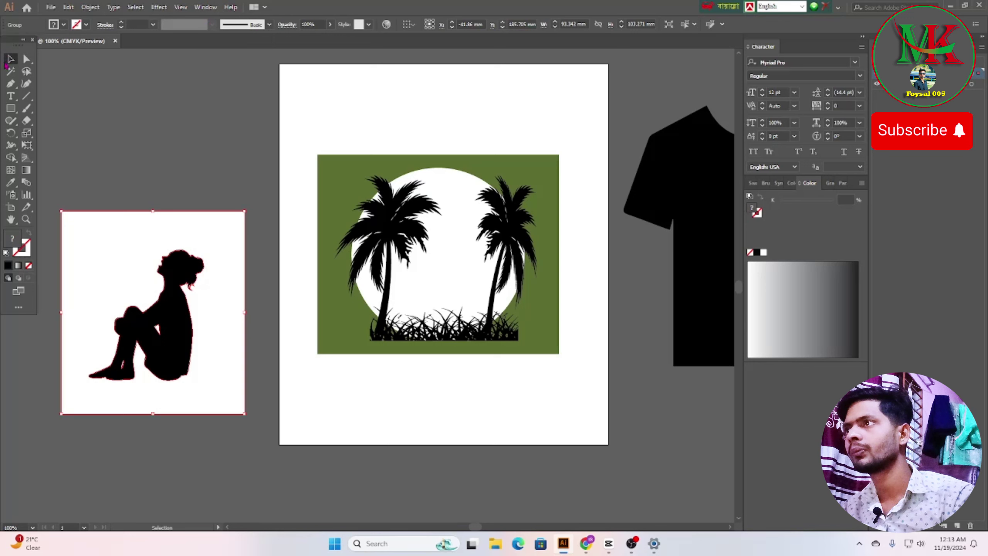
pyautogui.moveTo(187, 249); pyautogui.dragTo(193, 206)
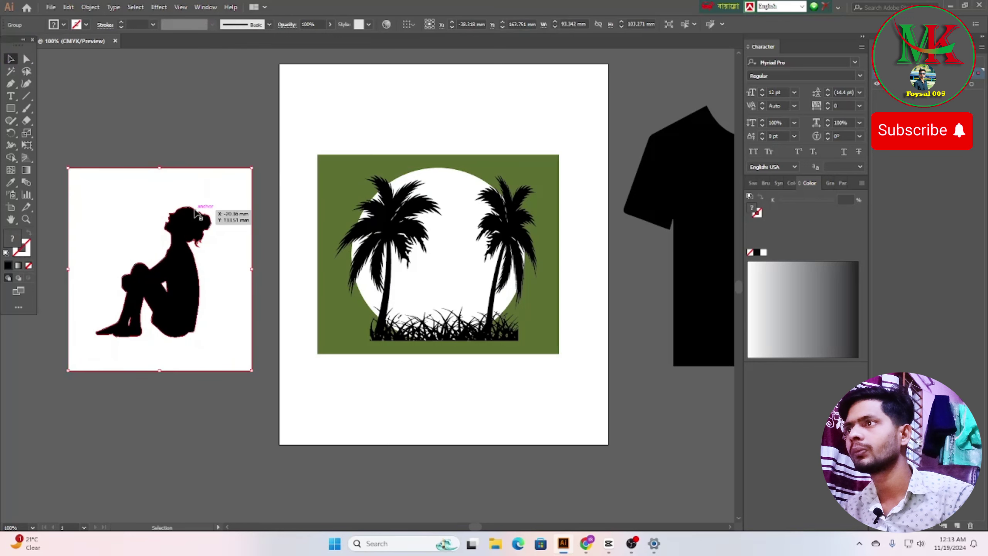
# Step: Select the traced image's white background with the Magic Wand and delete it, keeping only the black woman silhouette
pyautogui.click(11, 73)
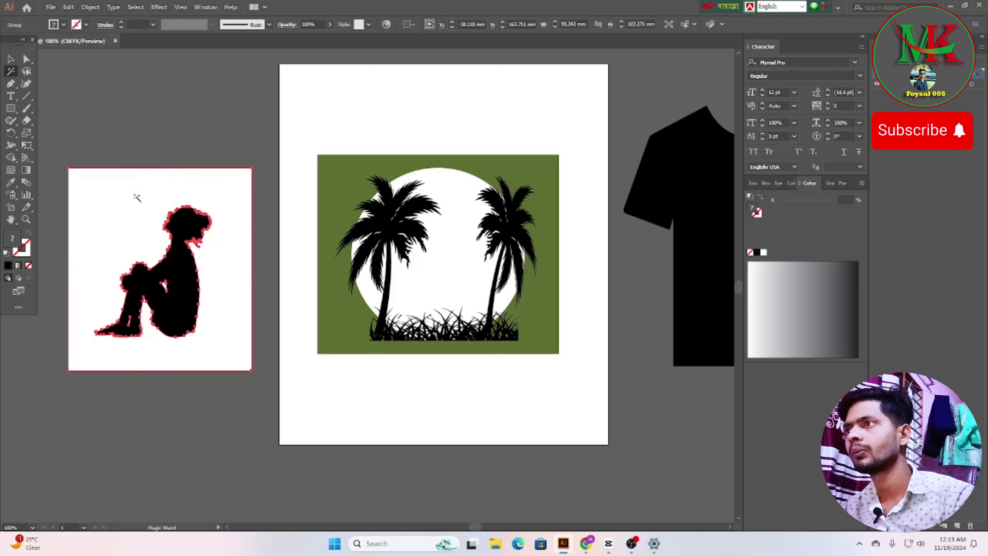
pyautogui.click(137, 198)
pyautogui.press('Delete')
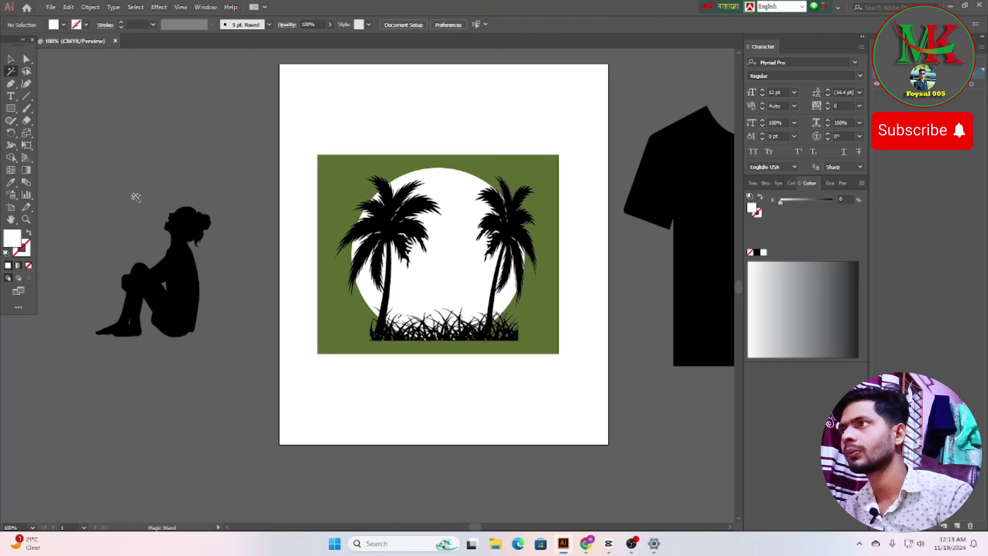
pyautogui.click(10, 58)
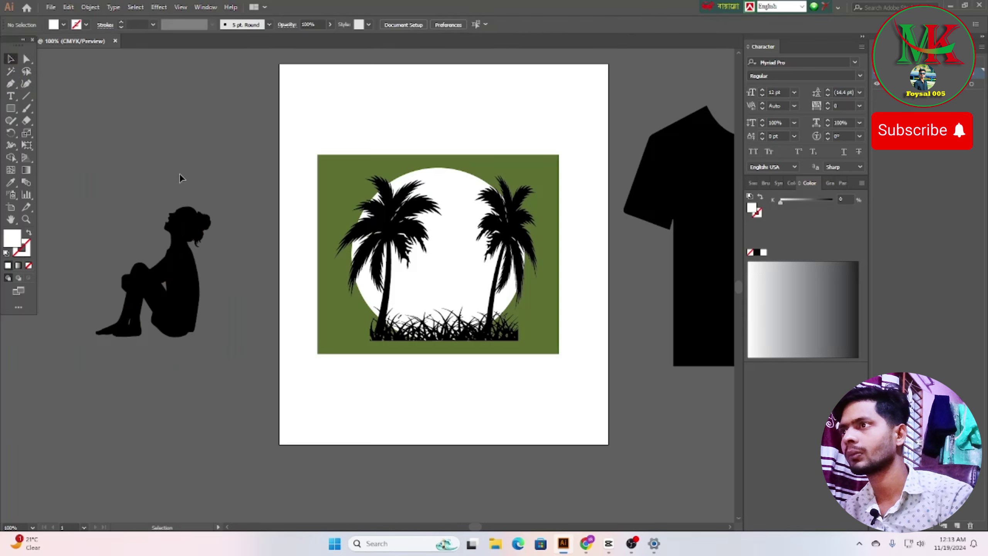
# Step: Scale the woman silhouette to about 36 by 38 mm inside the white circle and set it aside at the artboard's left edge
pyautogui.moveTo(184, 279); pyautogui.dragTo(469, 271)
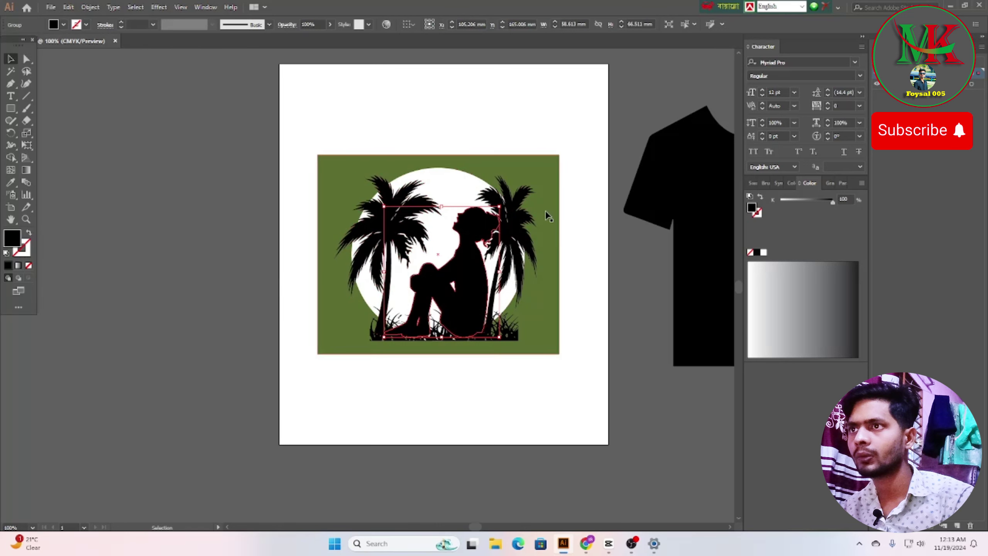
pyautogui.moveTo(499, 207); pyautogui.dragTo(458, 263)
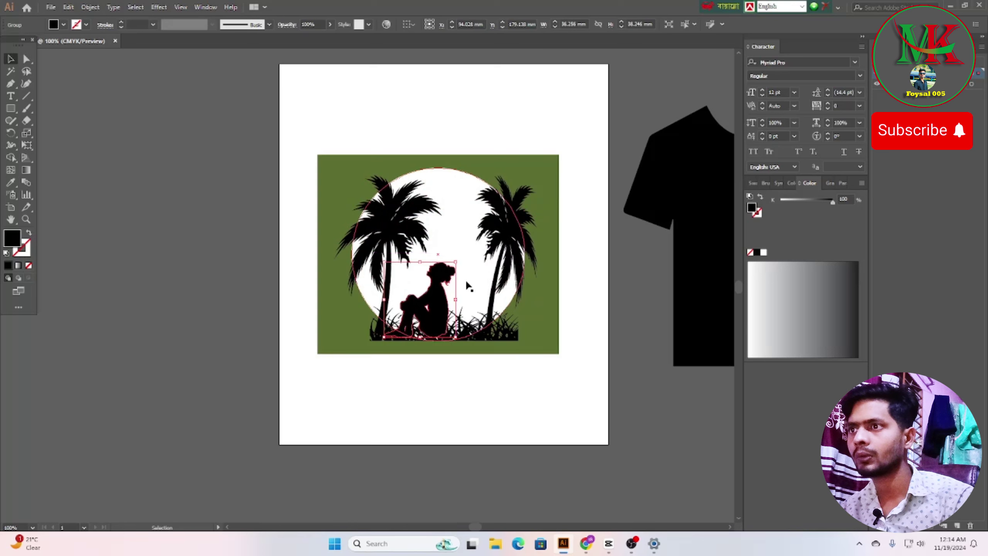
pyautogui.click(395, 398)
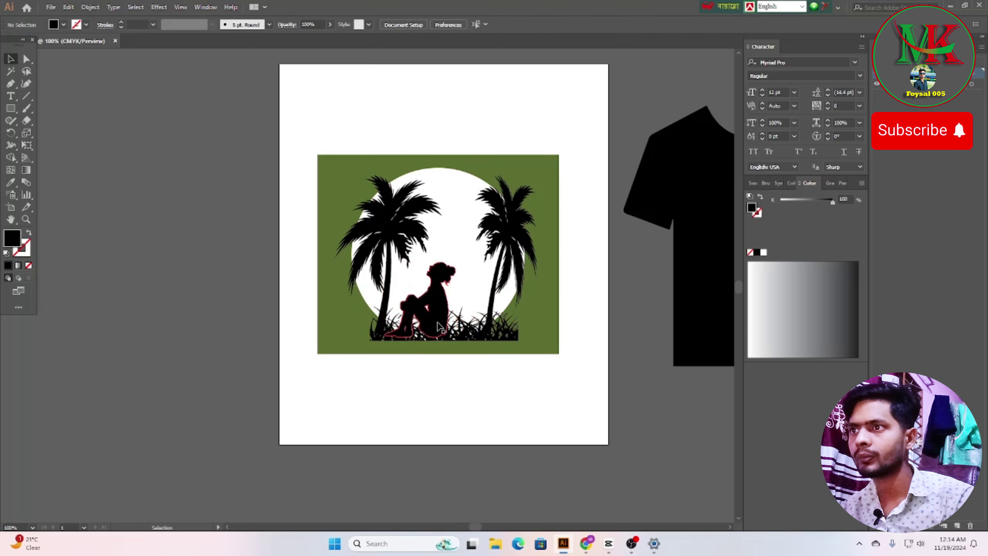
pyautogui.moveTo(436, 304); pyautogui.dragTo(267, 315)
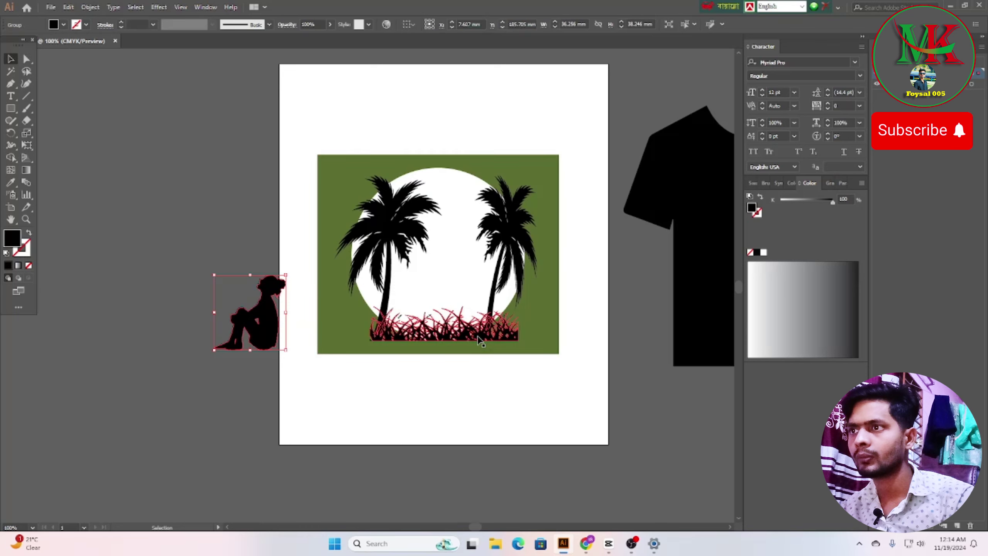
pyautogui.click(477, 336)
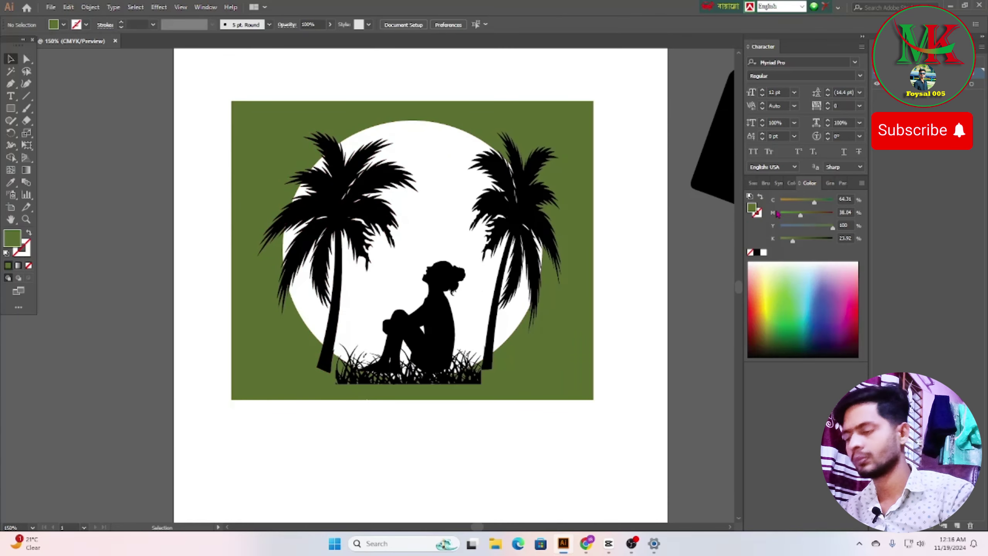
# Step: Stretch the grass across the green rectangle's full width, about 123 mm, and flatten it to about 13 mm high
pyautogui.click(369, 381)
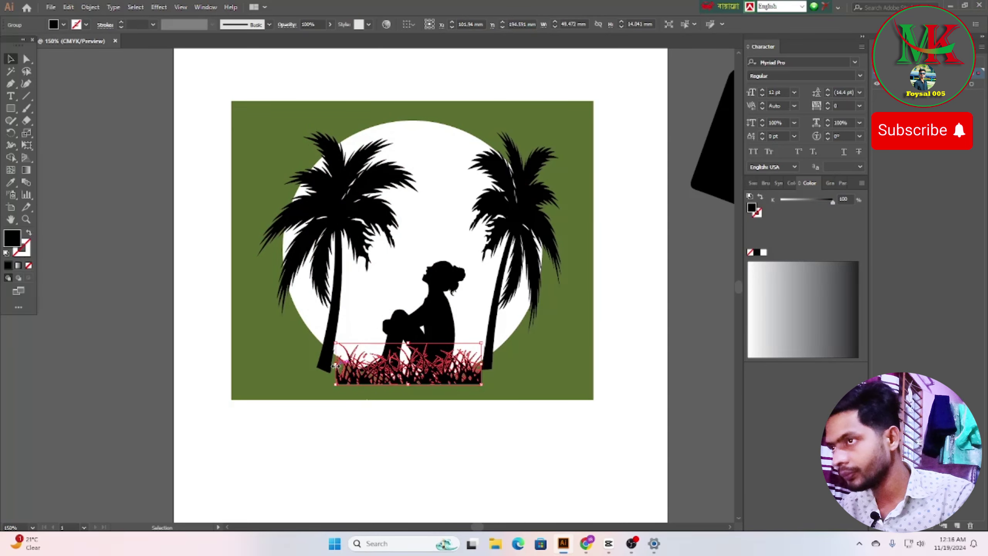
pyautogui.moveTo(336, 366); pyautogui.dragTo(238, 355)
pyautogui.moveTo(232, 357); pyautogui.dragTo(232, 356)
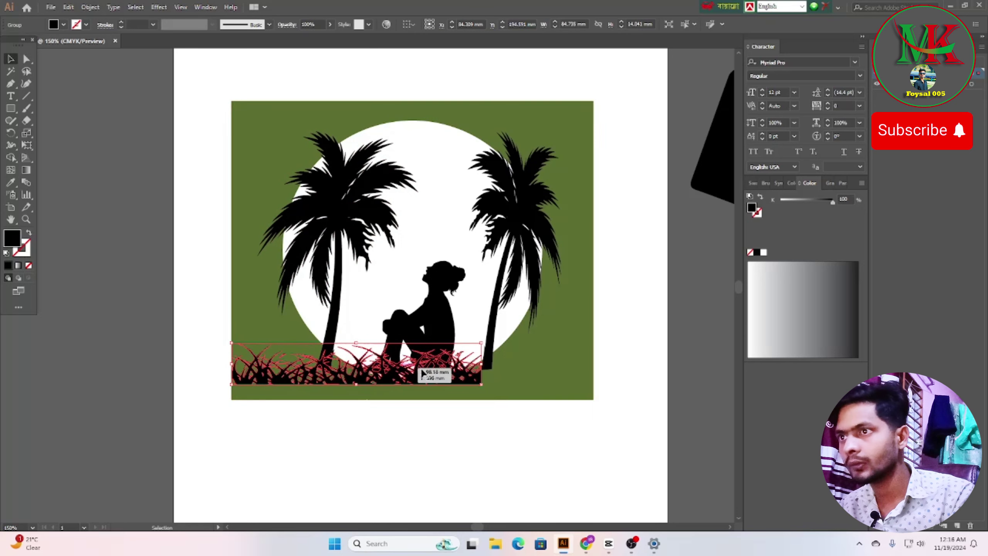
pyautogui.moveTo(483, 365); pyautogui.dragTo(593, 364)
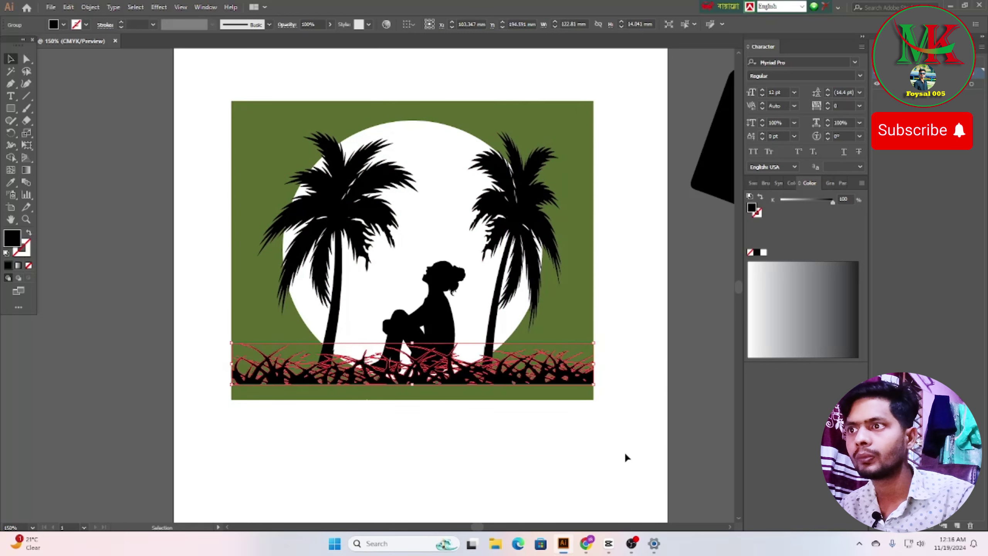
pyautogui.click(461, 432)
pyautogui.click(465, 380)
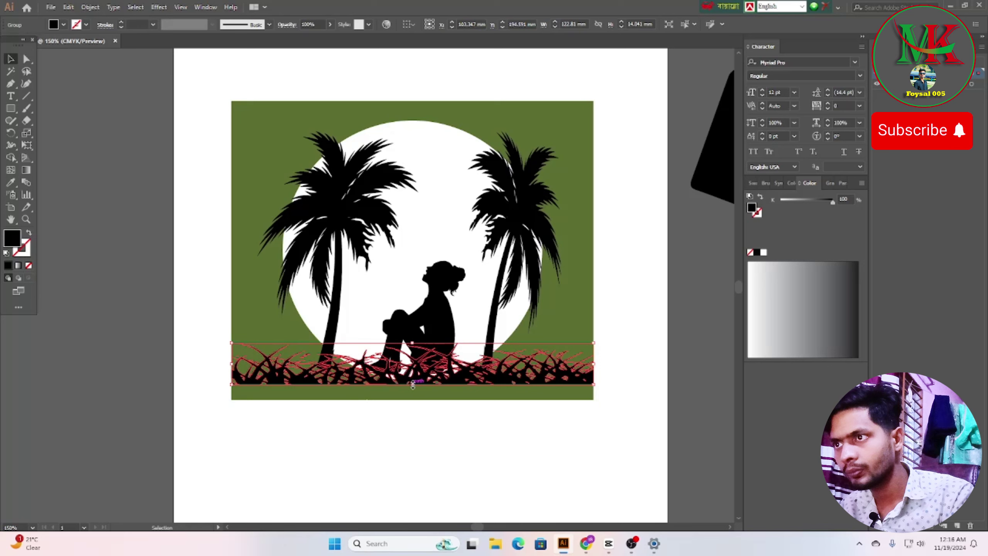
pyautogui.moveTo(412, 385); pyautogui.dragTo(413, 380)
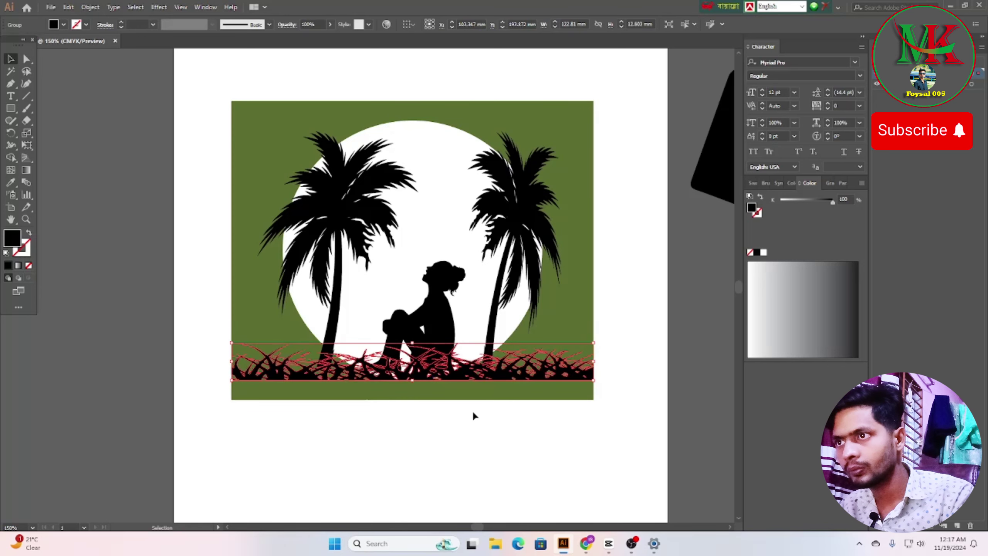
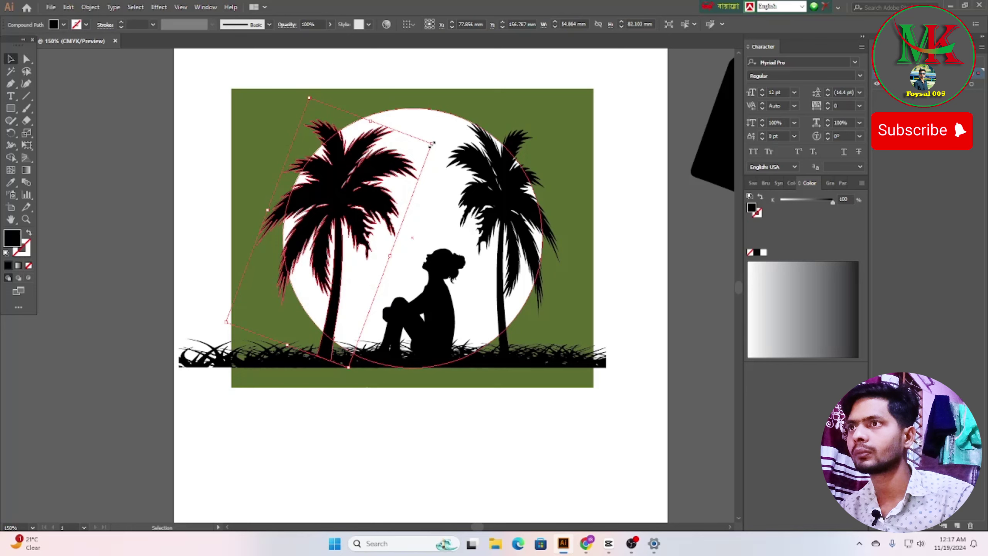
# Step: Scale down the left palm and stand its trunk in the grass at the circle's lower left edge
pyautogui.moveTo(433, 143); pyautogui.dragTo(376, 158)
pyautogui.moveTo(287, 340); pyautogui.dragTo(304, 354)
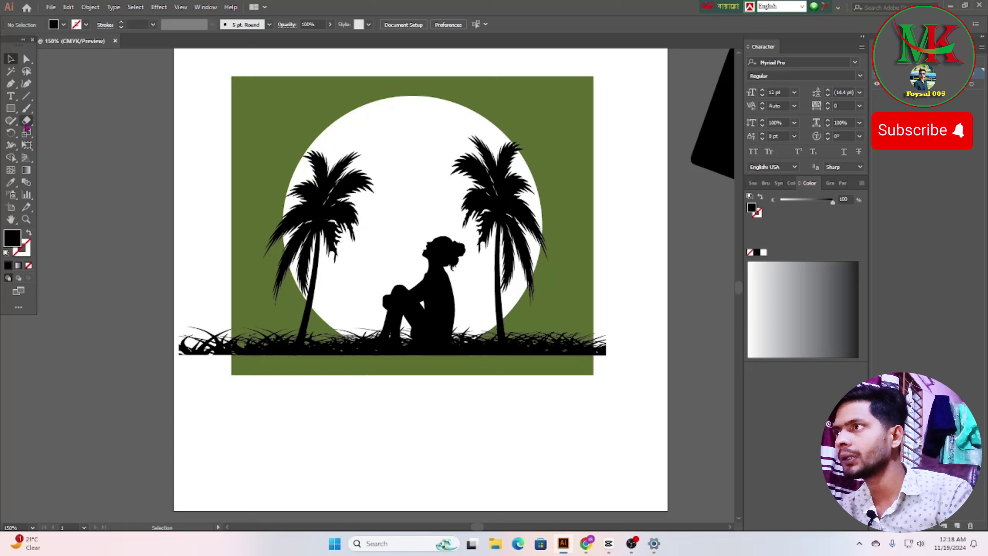
# Step: Erase the grass that overhangs the green rectangle on both sides so it ends flush with the rectangle's edges
pyautogui.click(26, 128)
pyautogui.click(71, 121)
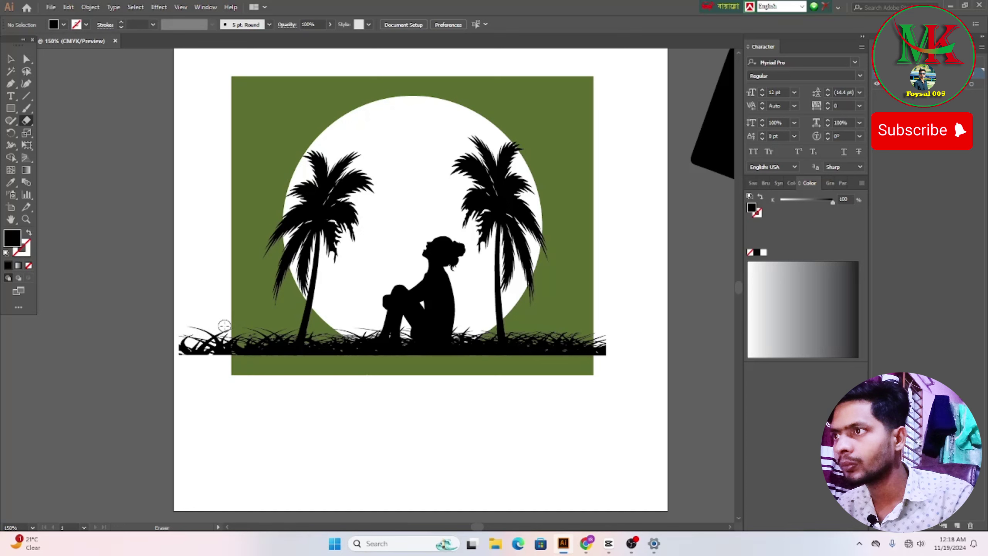
pyautogui.moveTo(224, 325); pyautogui.dragTo(224, 364)
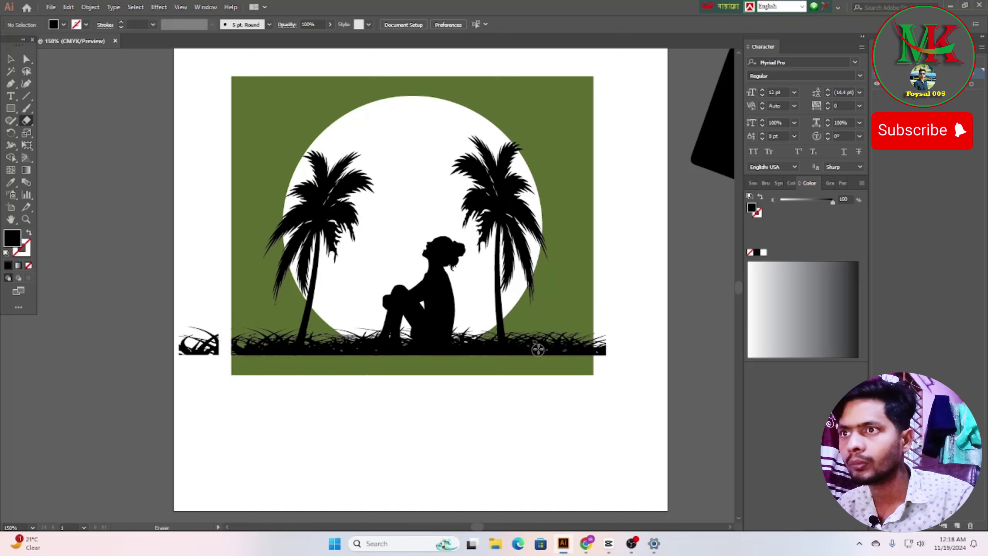
pyautogui.moveTo(600, 333); pyautogui.dragTo(600, 344)
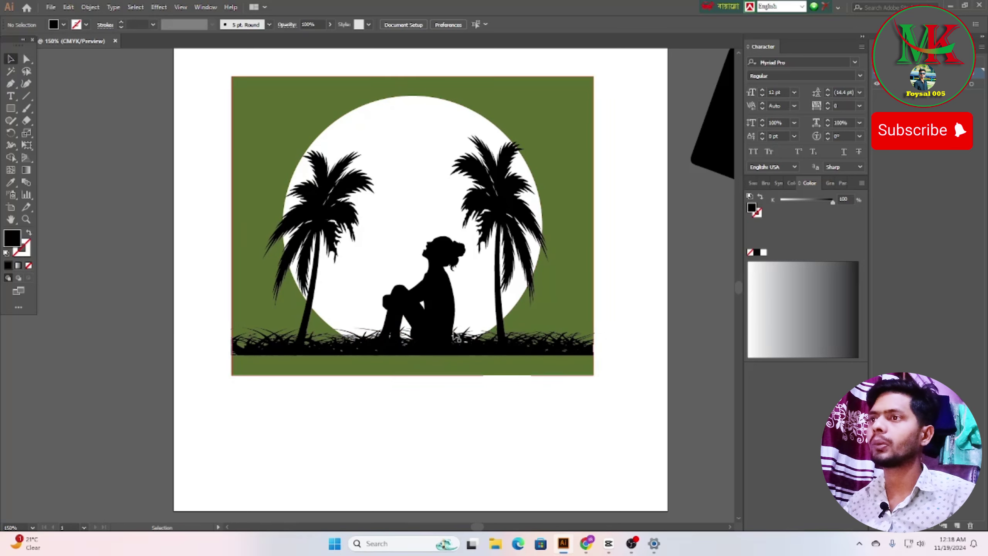
pyautogui.scroll(2, 428, 374)
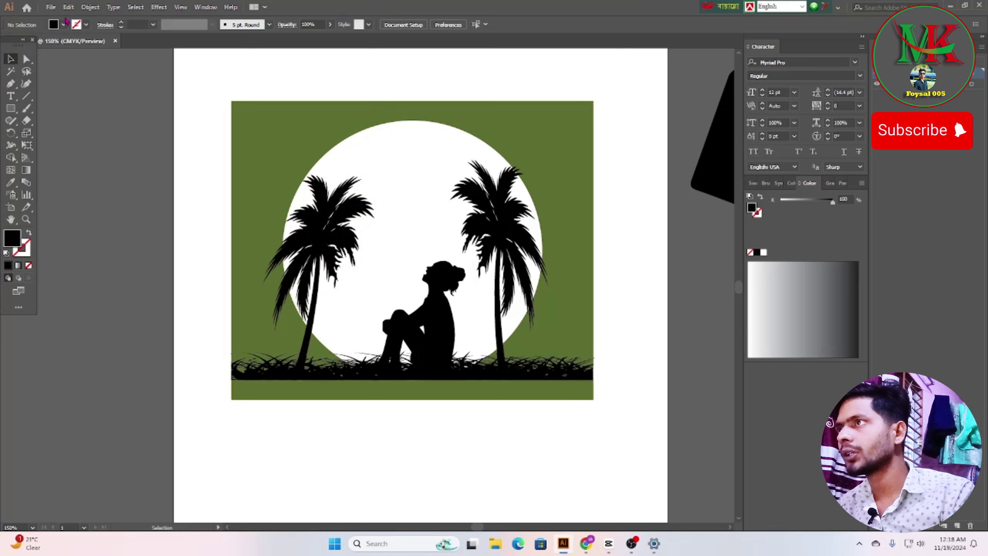
# Step: Place the flying-bird-silhouette-vector image into the document over the design
pyautogui.click(51, 8)
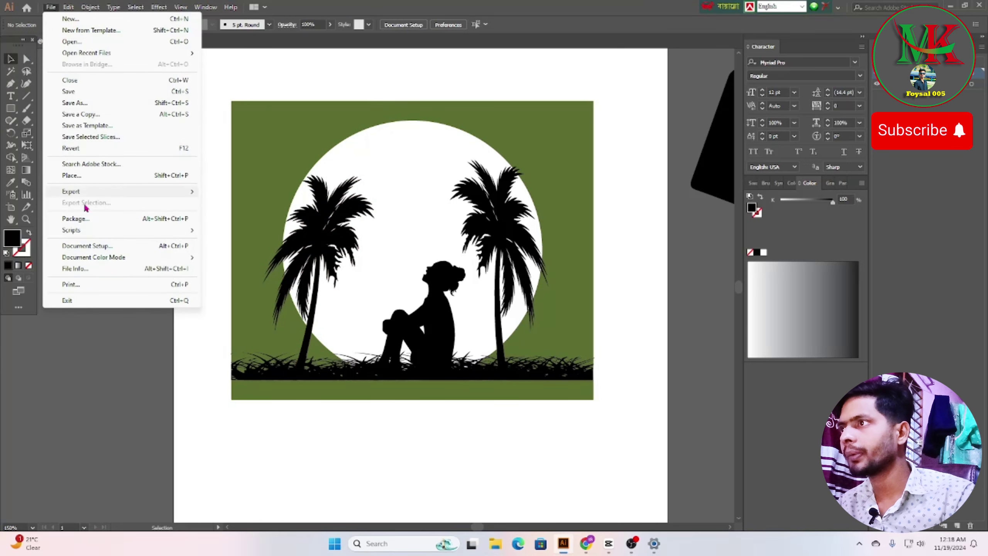
pyautogui.click(69, 178)
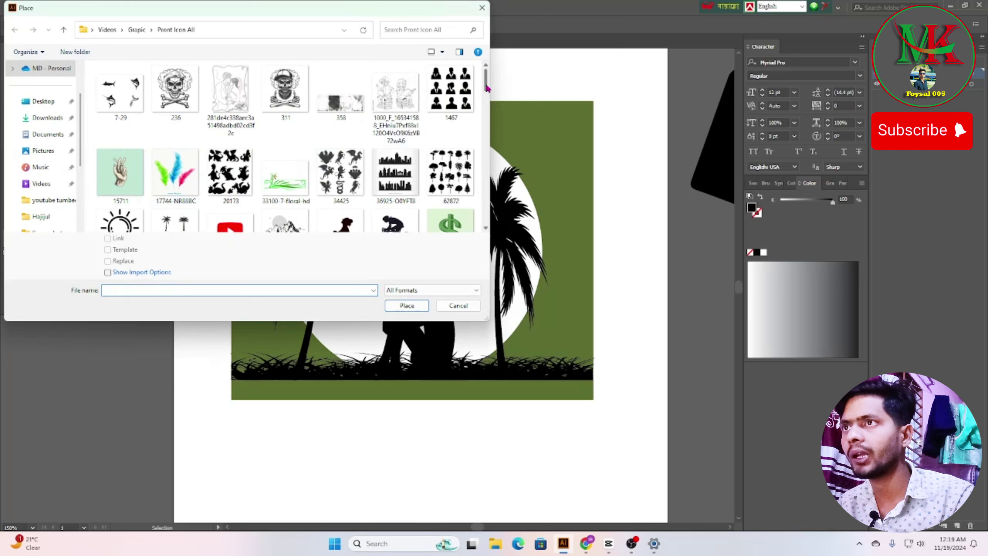
pyautogui.moveTo(486, 86); pyautogui.dragTo(486, 122)
pyautogui.click(340, 147)
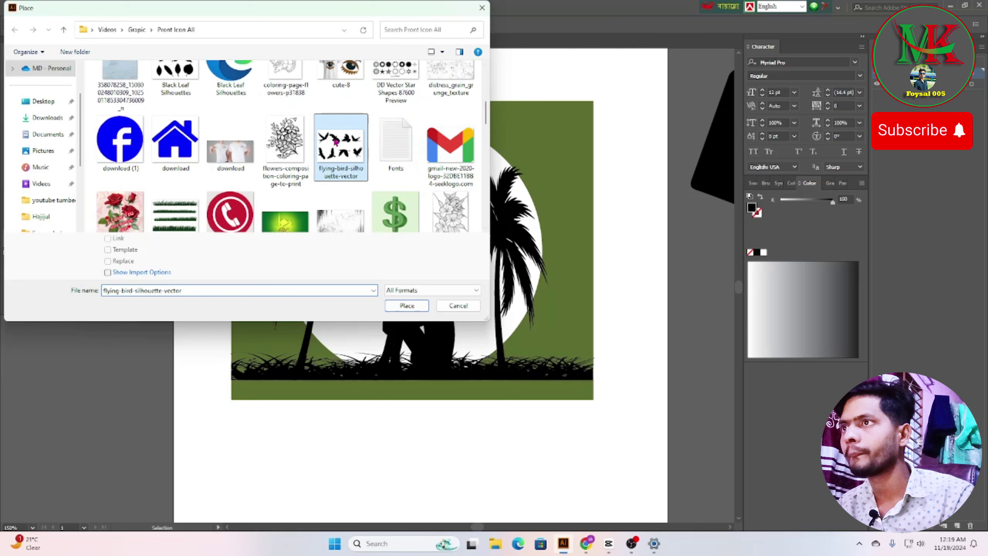
pyautogui.click(407, 305)
pyautogui.click(68, 146)
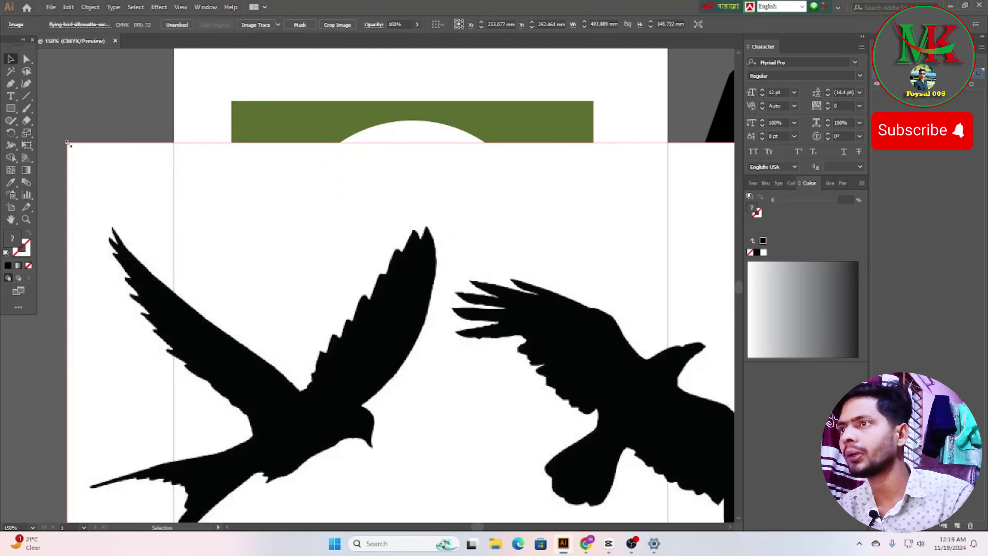
# Step: Scale the bird image down to about 41 by 40 mm and set it aside beside the artboard's lower left edge
pyautogui.moveTo(68, 146); pyautogui.dragTo(558, 434)
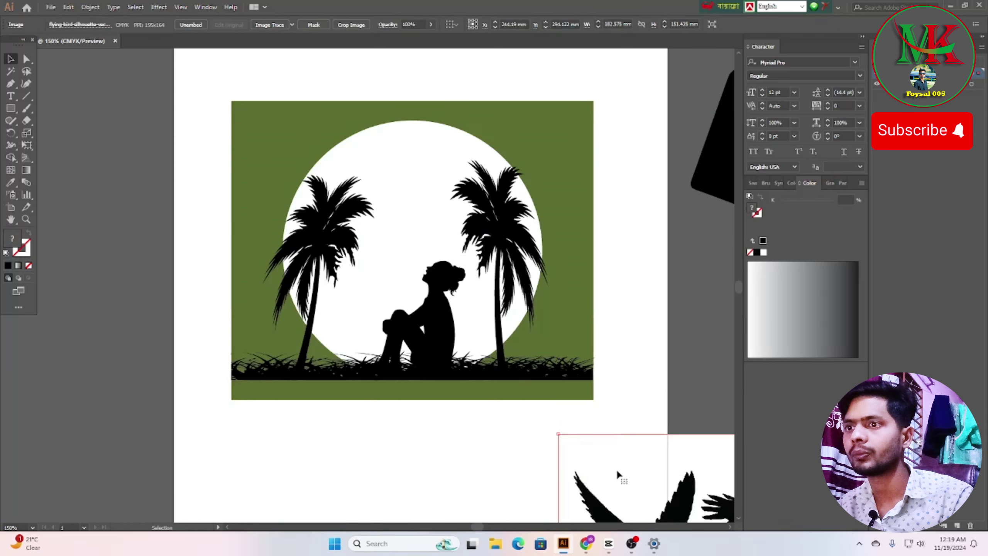
pyautogui.moveTo(617, 474); pyautogui.dragTo(141, 160)
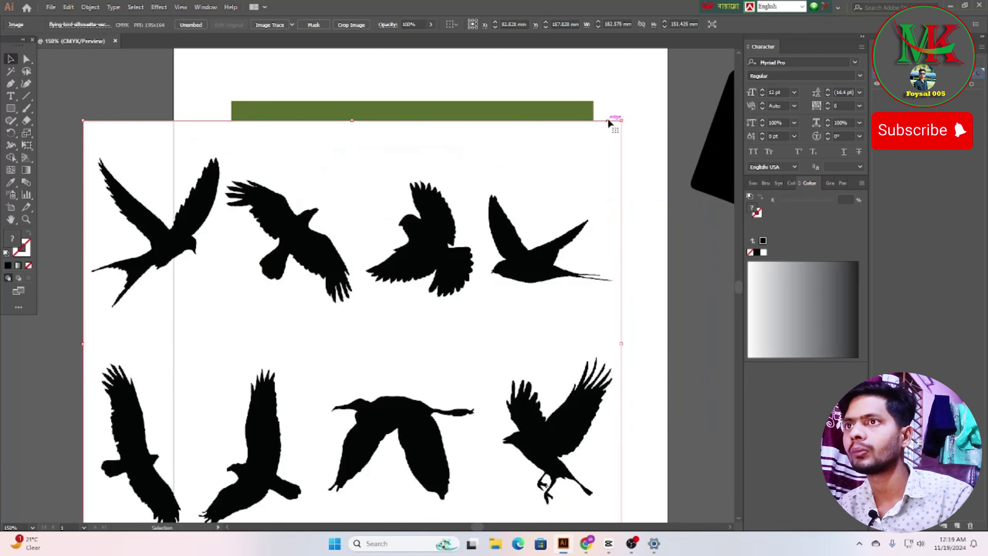
pyautogui.moveTo(621, 121); pyautogui.dragTo(277, 427)
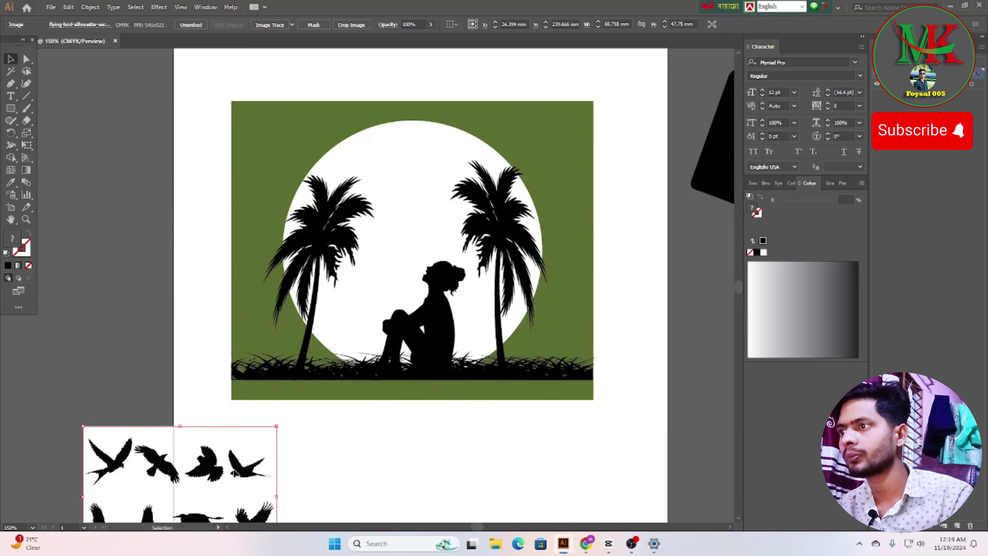
pyautogui.moveTo(238, 474); pyautogui.dragTo(199, 168)
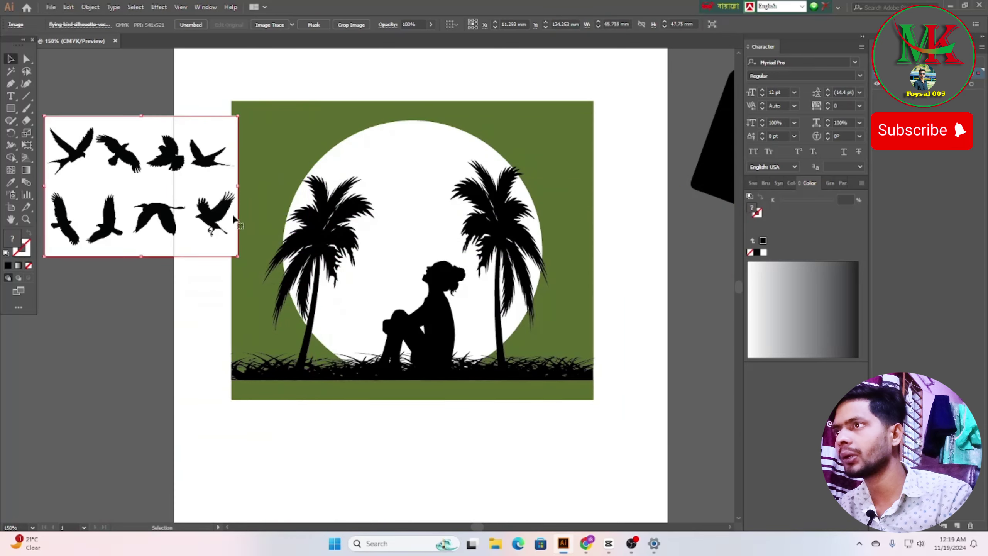
pyautogui.moveTo(140, 223); pyautogui.dragTo(128, 406)
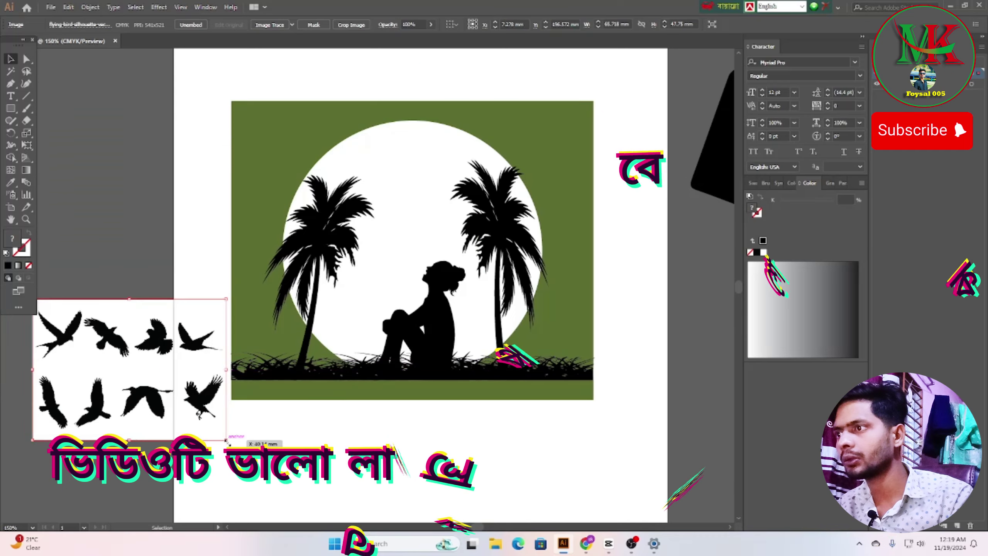
pyautogui.moveTo(226, 439); pyautogui.dragTo(154, 417)
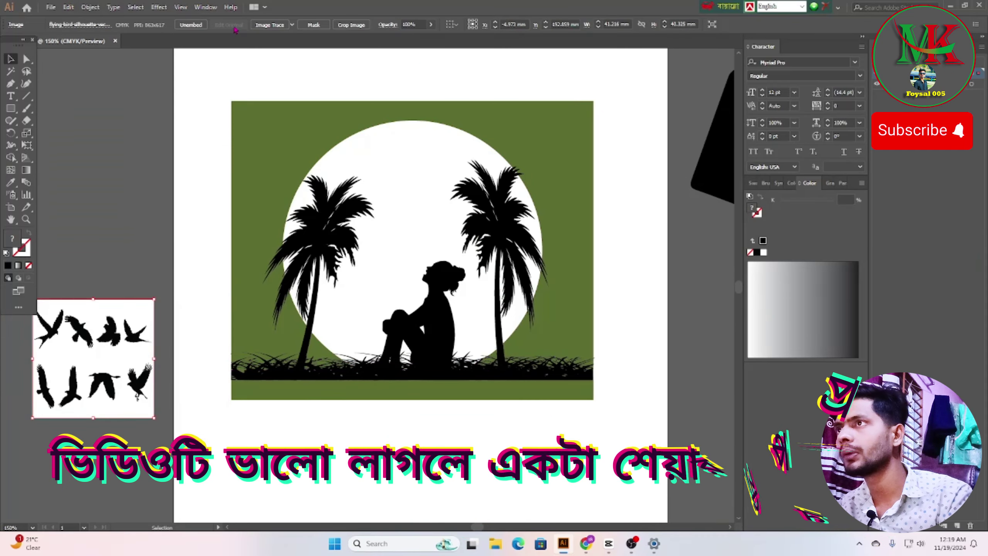
# Step: Trace the bird image with the default preset, expand it and delete its white background
pyautogui.click(270, 26)
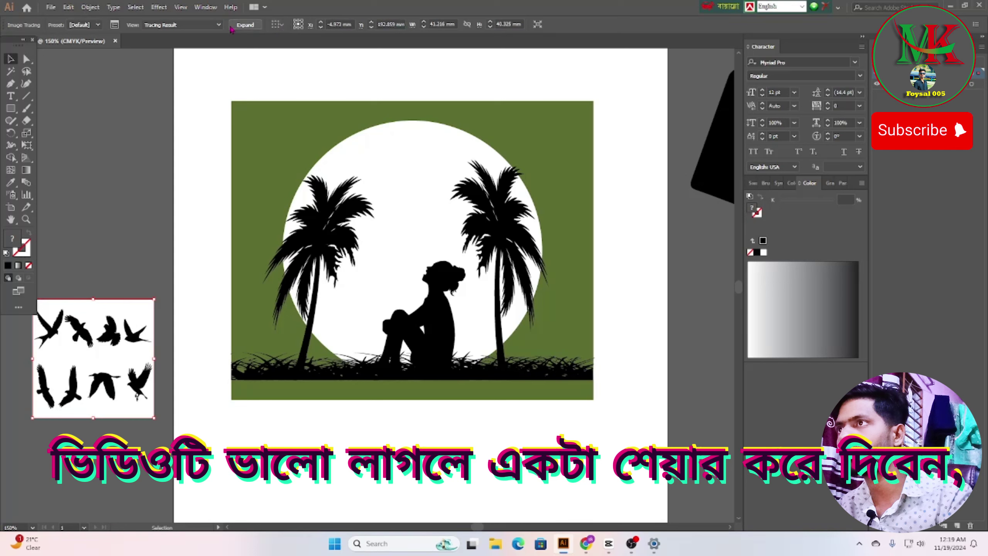
pyautogui.click(245, 24)
pyautogui.click(11, 73)
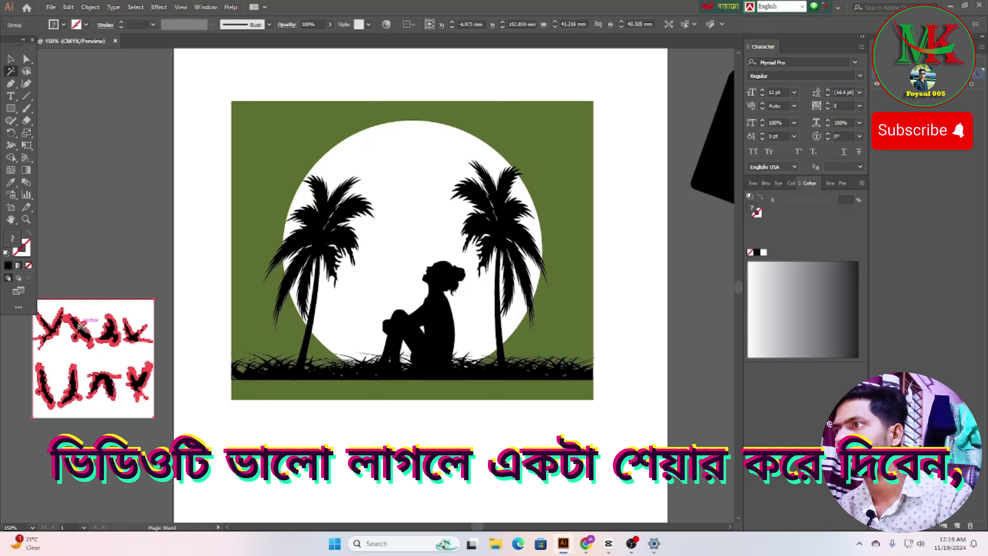
pyautogui.click(95, 310)
pyautogui.press('Delete')
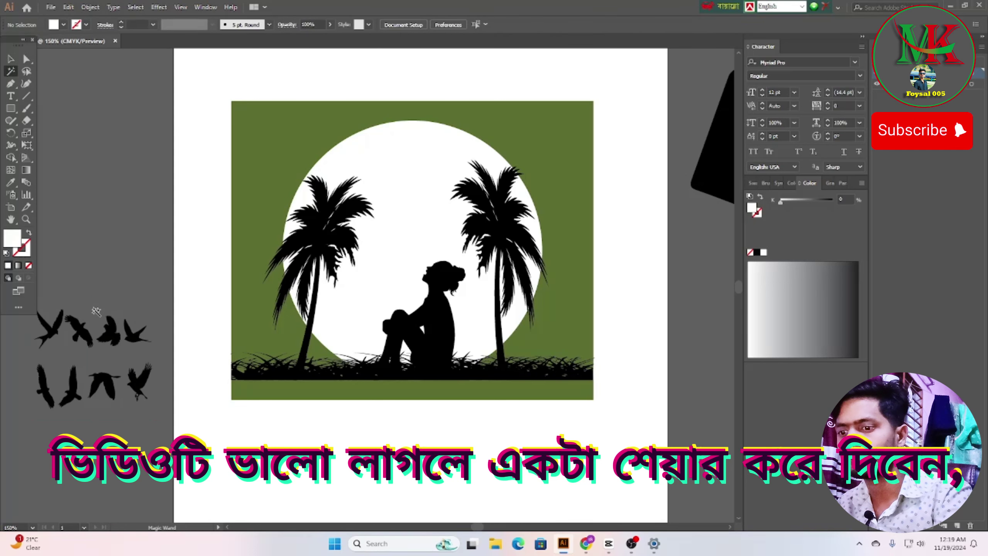
pyautogui.press('\\')
# Step: Ungroup the traced bird silhouettes into separate shapes and deselect them
pyautogui.click(11, 60)
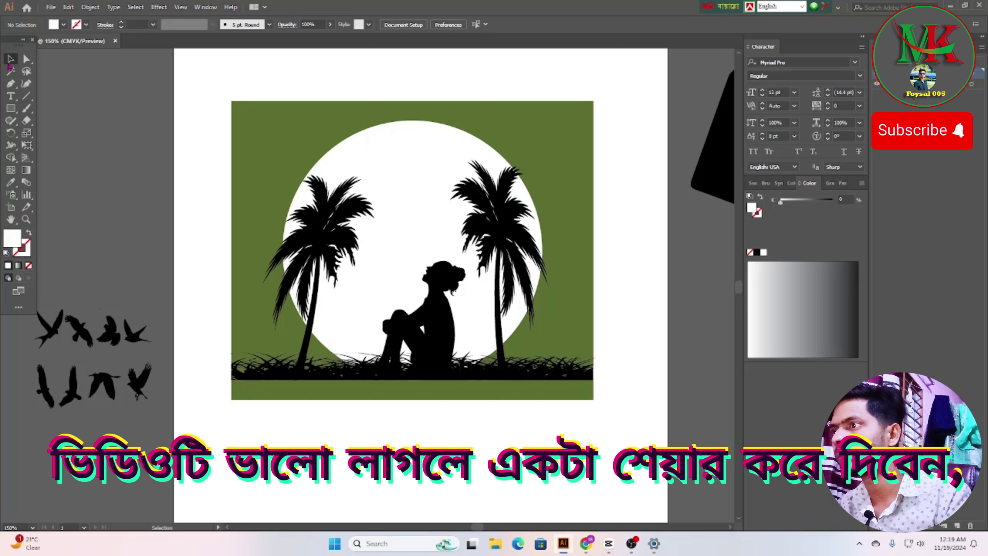
pyautogui.click(112, 333)
pyautogui.rightClick(111, 331)
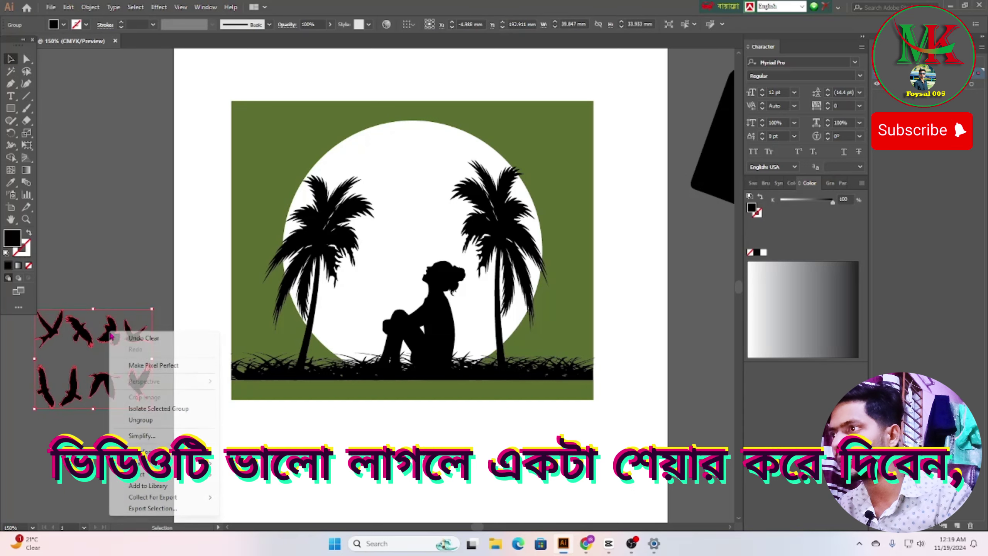
pyautogui.click(141, 420)
pyautogui.click(344, 462)
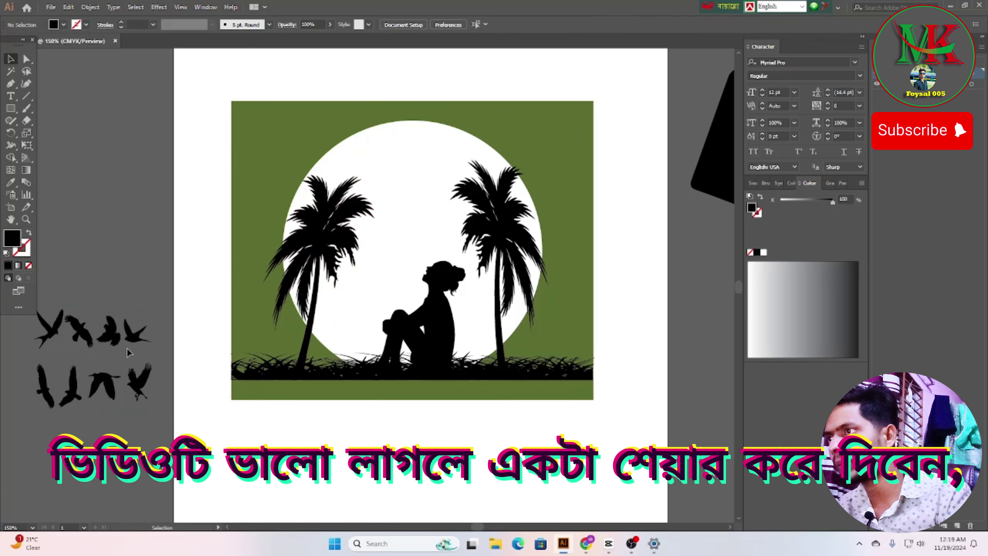
# Step: Arrange six small birds in two rows in the upper white circle between the palms, and delete the unused bird silhouettes
pyautogui.moveTo(134, 341)
pyautogui.mouseDown()
pyautogui.moveTo(133, 331)
pyautogui.moveTo(419, 215)
pyautogui.moveTo(137, 338)
pyautogui.mouseUp()
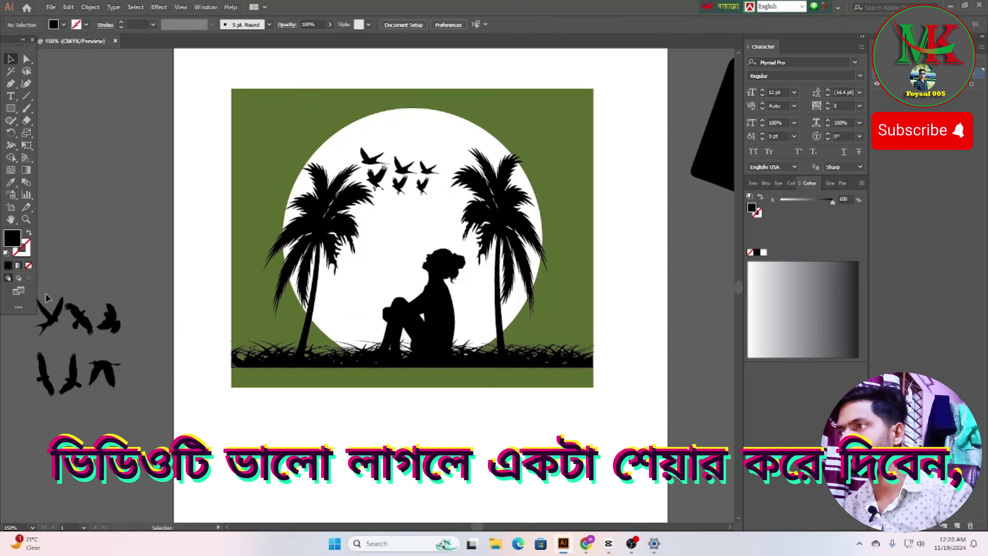
pyautogui.moveTo(46, 298); pyautogui.dragTo(129, 402)
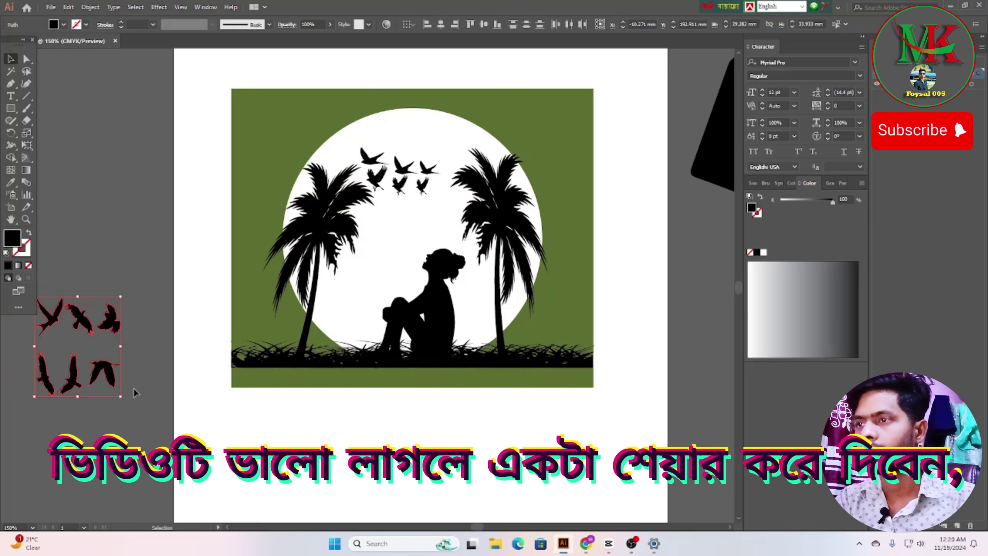
pyautogui.press('Delete')
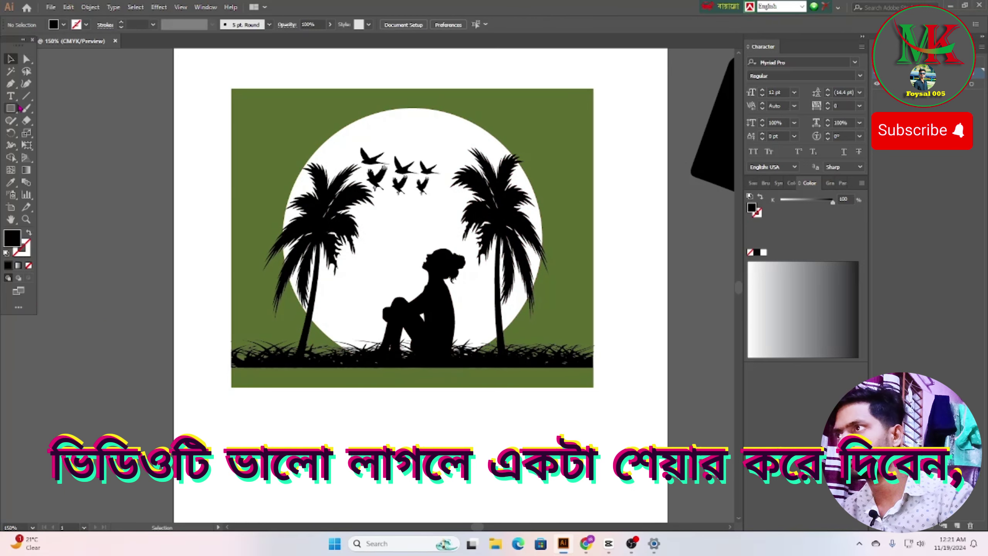
# Step: Add the Bangla text "একাত্বি" beside the artboard, with the keyboard input language switched to Unicode
pyautogui.click(10, 95)
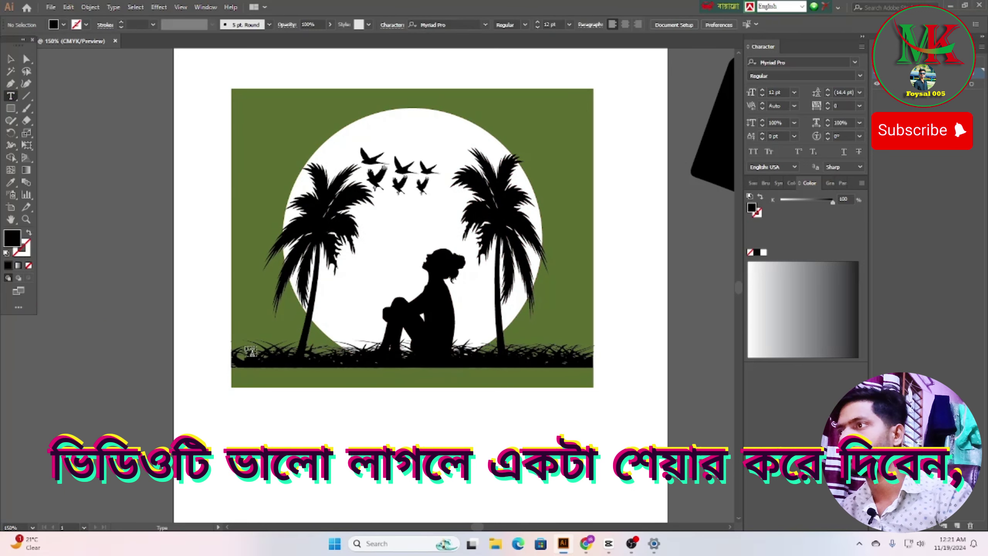
pyautogui.click(59, 360)
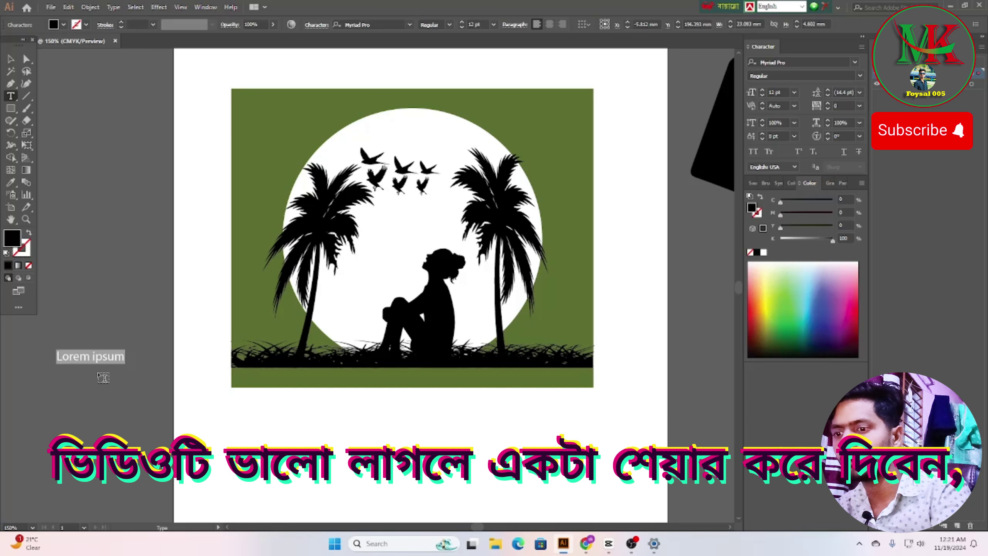
pyautogui.press('BackSpace')
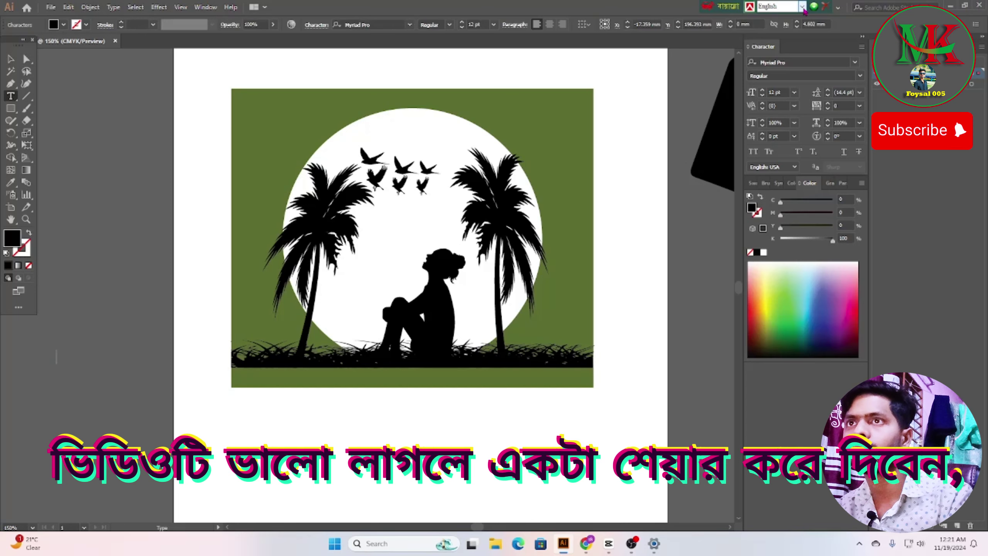
pyautogui.click(801, 6)
pyautogui.click(778, 19)
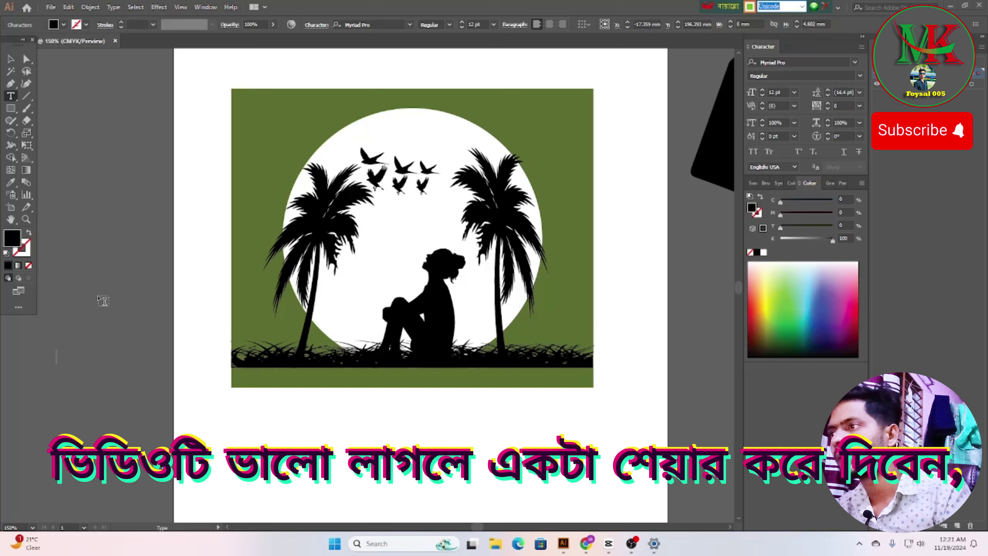
pyautogui.click(59, 358)
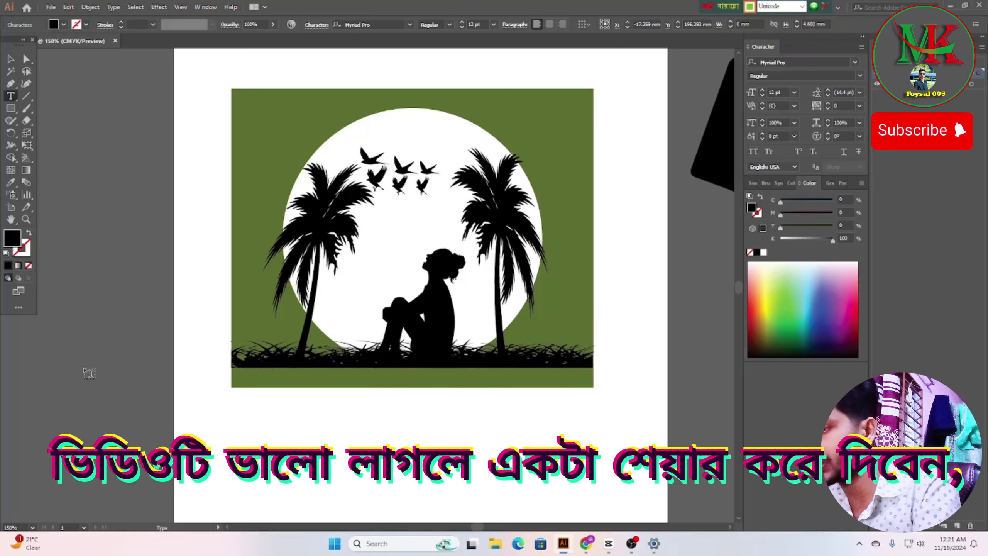
pyautogui.write('এ')
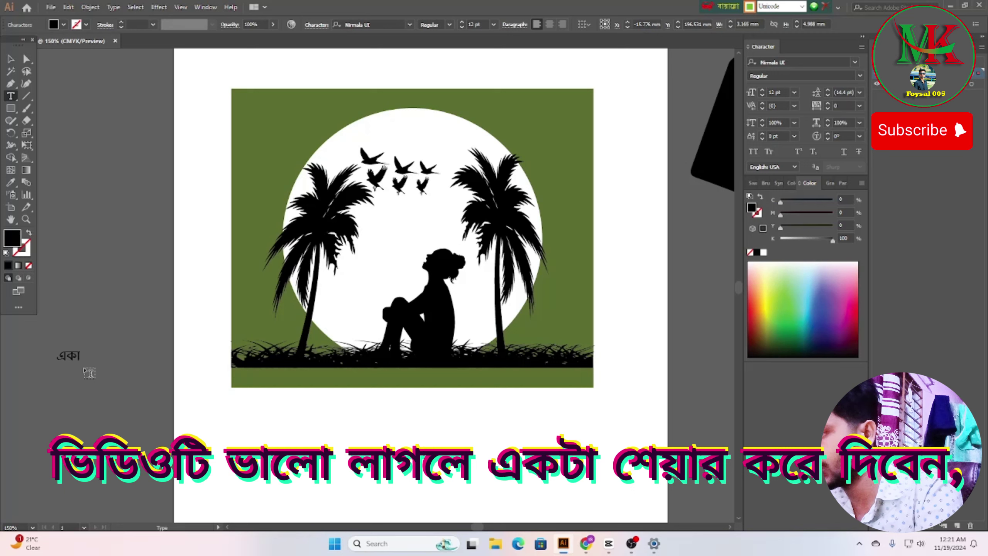
pyautogui.write('কা')
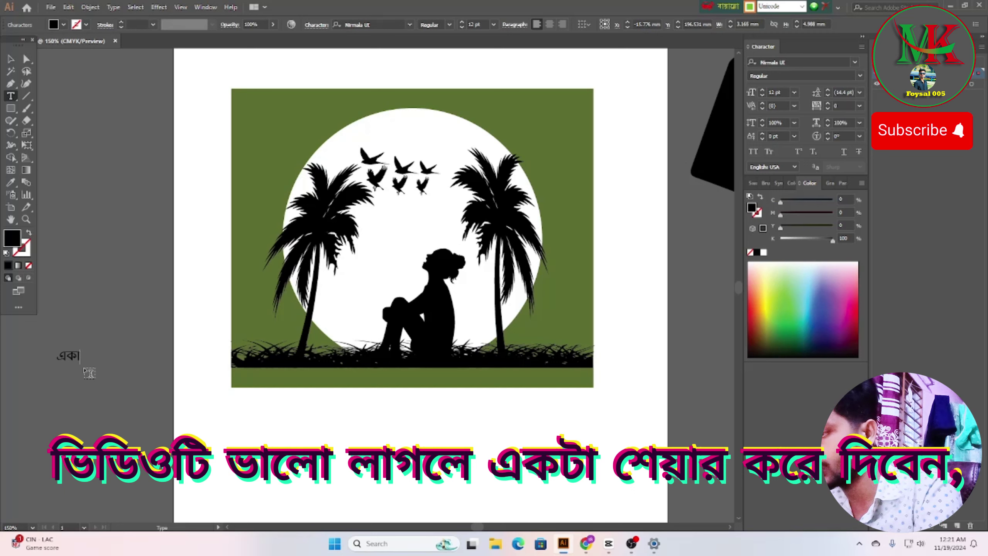
pyautogui.write('তি')
pyautogui.write('্বি')
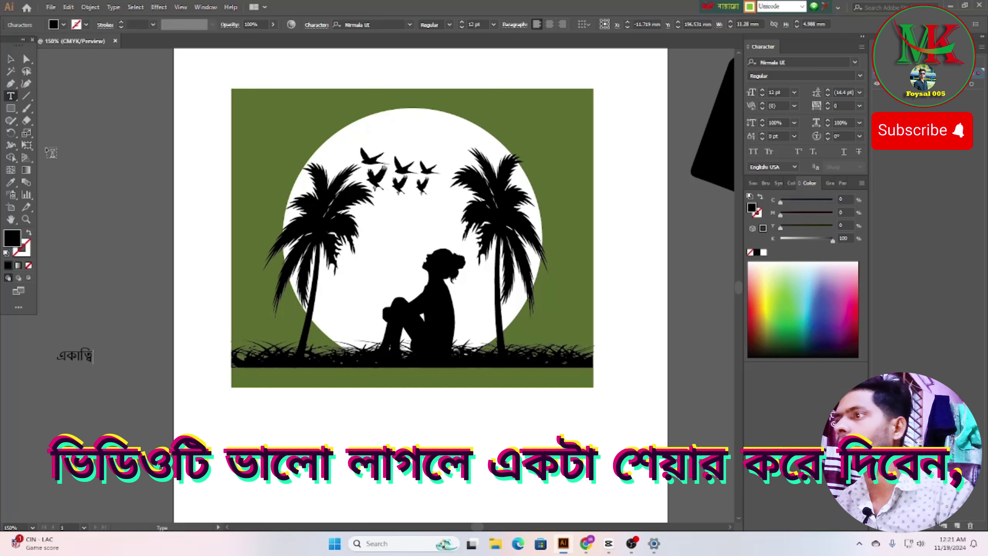
# Step: Enlarge the Bangla text to about 28.64 pt and move it onto the artboard below the green rectangle
pyautogui.click(10, 59)
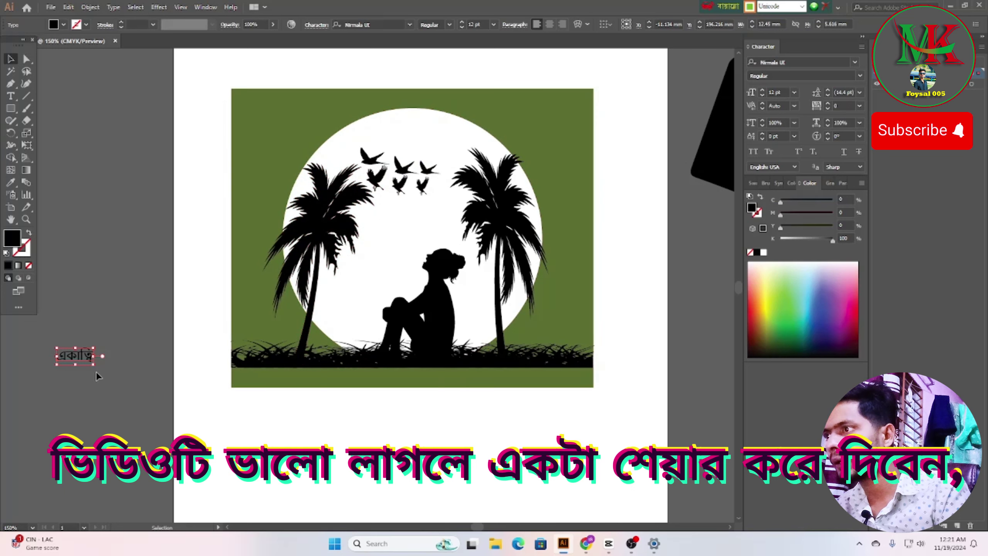
pyautogui.moveTo(94, 365); pyautogui.dragTo(394, 440)
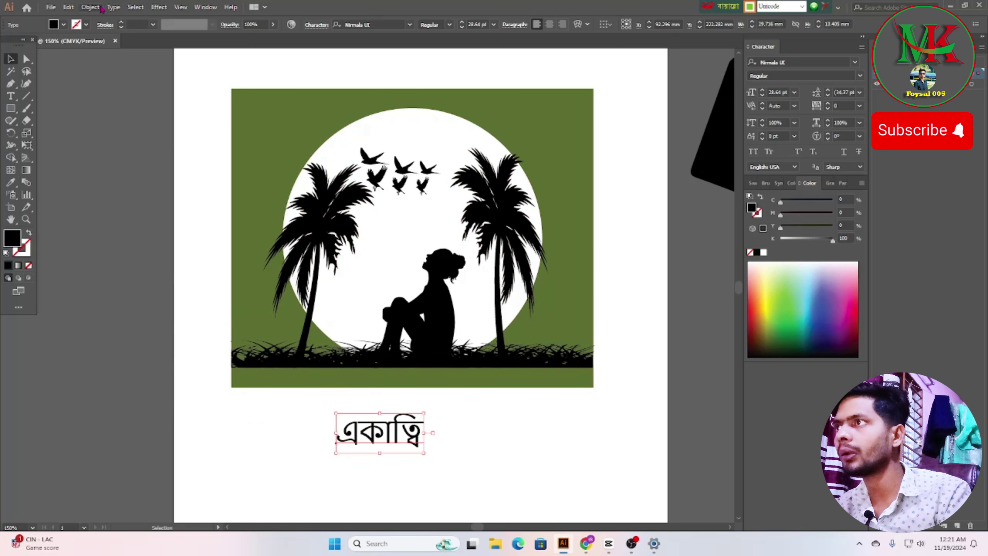
# Step: Give the Bangla text a black 1 pt stroke and place it in the white circle between the birds and the woman's head
pyautogui.click(87, 28)
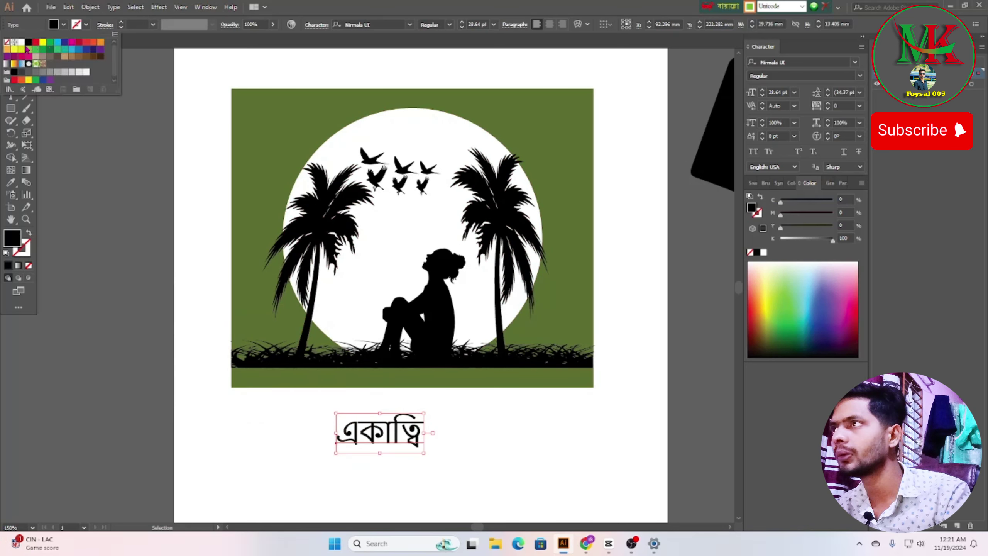
pyautogui.click(27, 43)
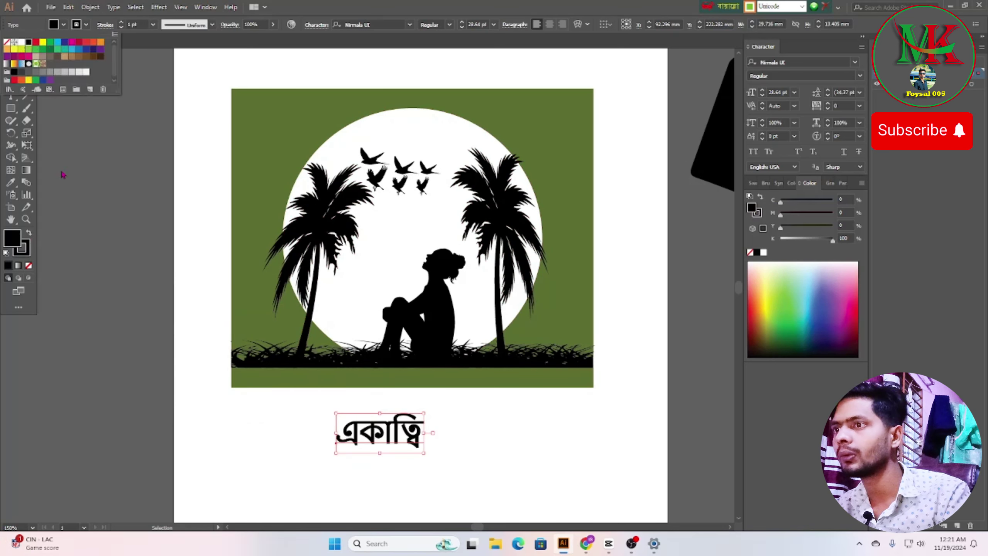
pyautogui.click(487, 465)
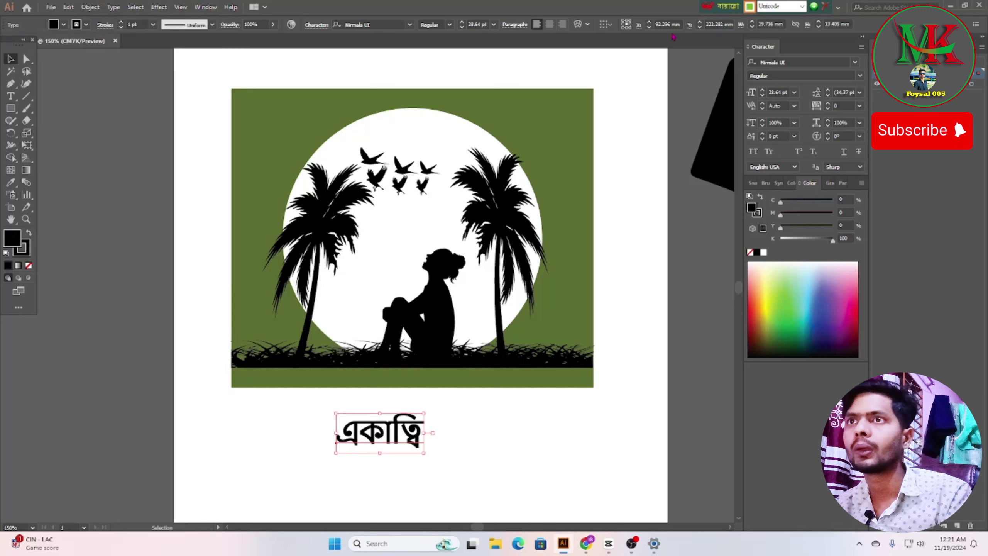
pyautogui.click(855, 62)
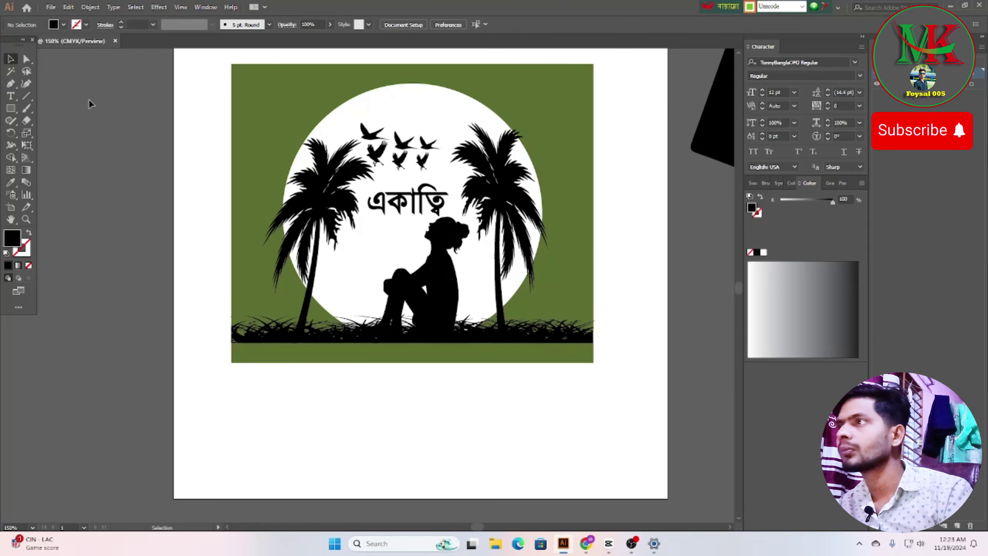
# Step: Draw a black rectangle about 124 by 7 mm just below the green rectangle, spanning its width
pyautogui.click(10, 108)
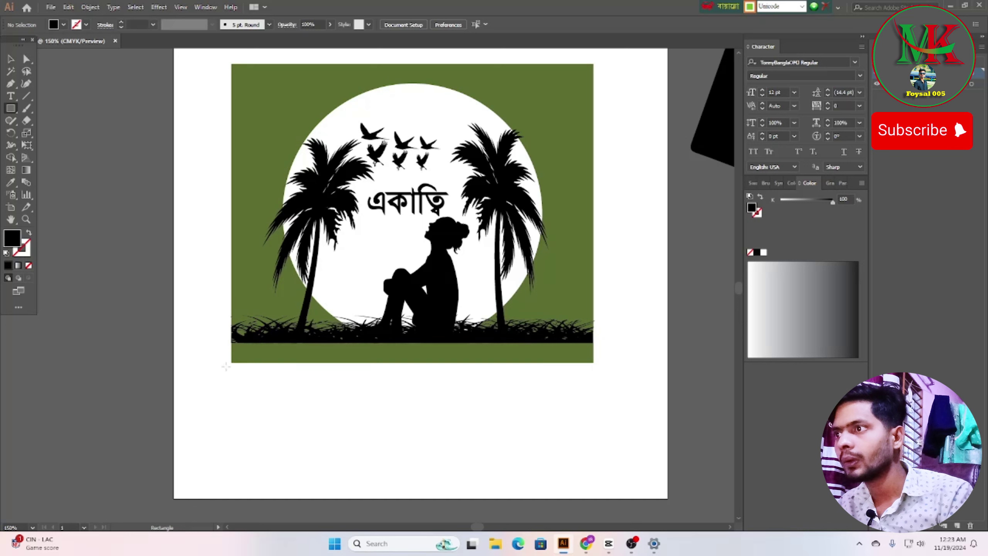
pyautogui.moveTo(228, 387); pyautogui.dragTo(593, 408)
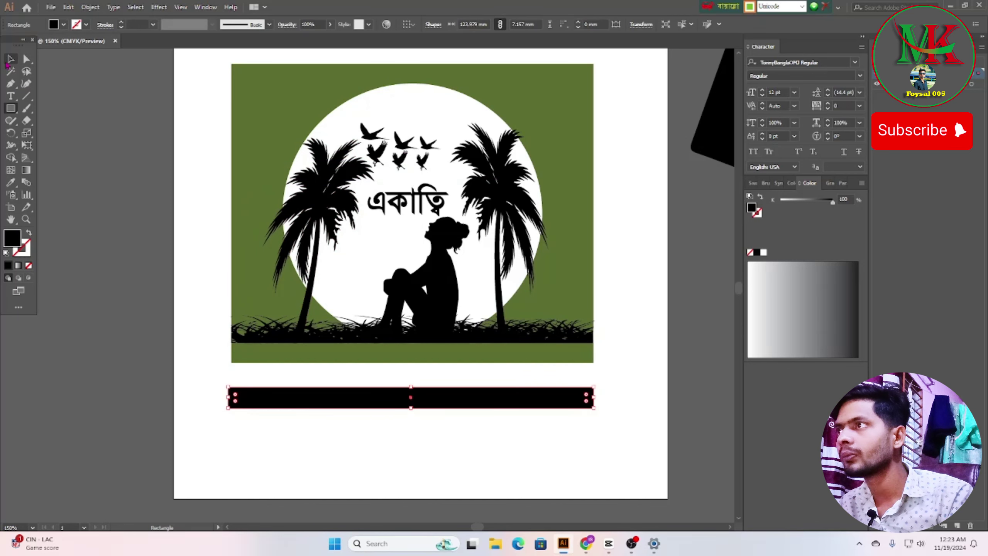
# Step: Move the black rectangle up so it covers the lower edge of the green rectangle beneath the grass
pyautogui.press('v')
pyautogui.moveTo(389, 406); pyautogui.dragTo(402, 368)
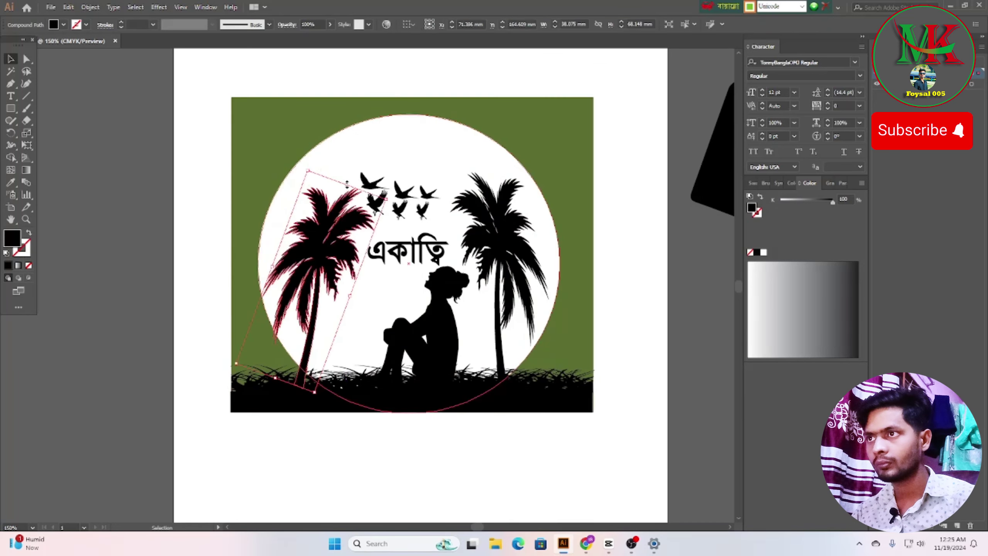
# Step: Stretch the left palm tree upward to about 74.6 mm tall, keeping its base in the grass
pyautogui.moveTo(342, 181); pyautogui.dragTo(343, 166)
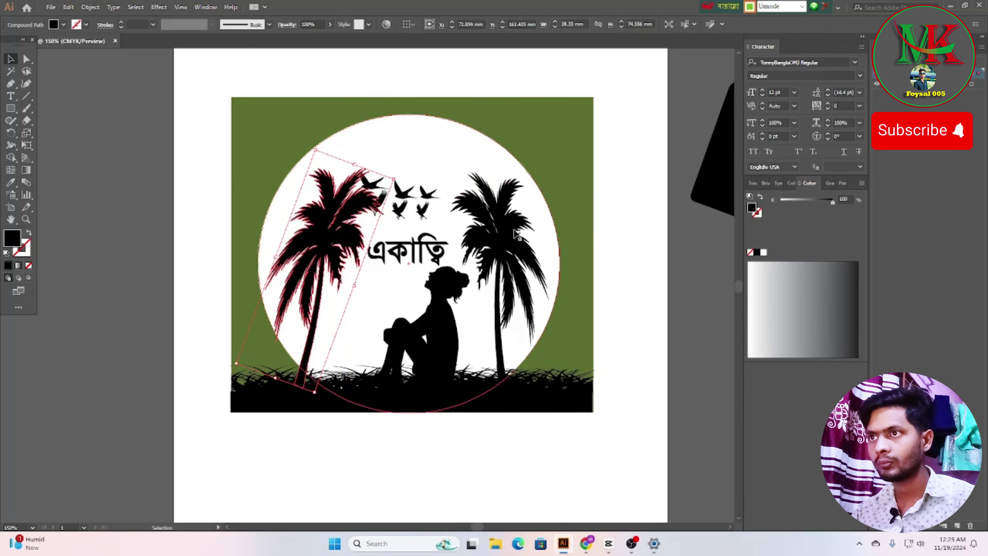
pyautogui.click(488, 187)
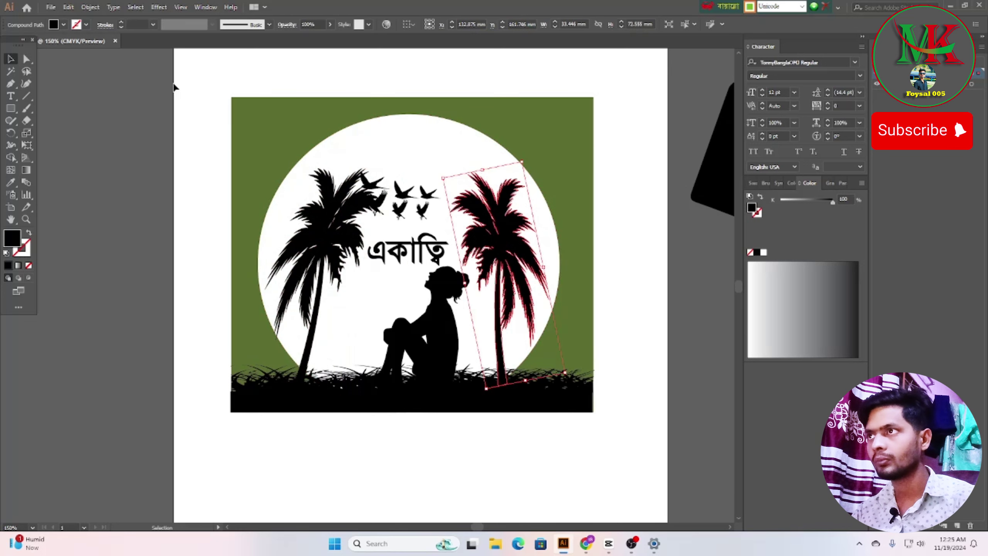
pyautogui.click(119, 153)
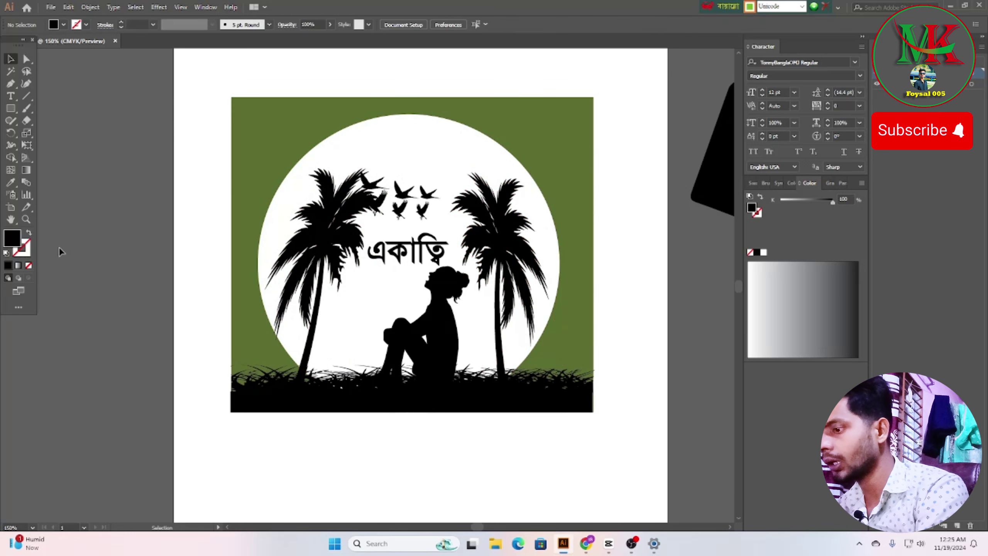
# Step: Place a horizontal ruler guide at the left palm's treetop and stretch the right palm upward to meet it
pyautogui.hotkey('ctrl', 'r')
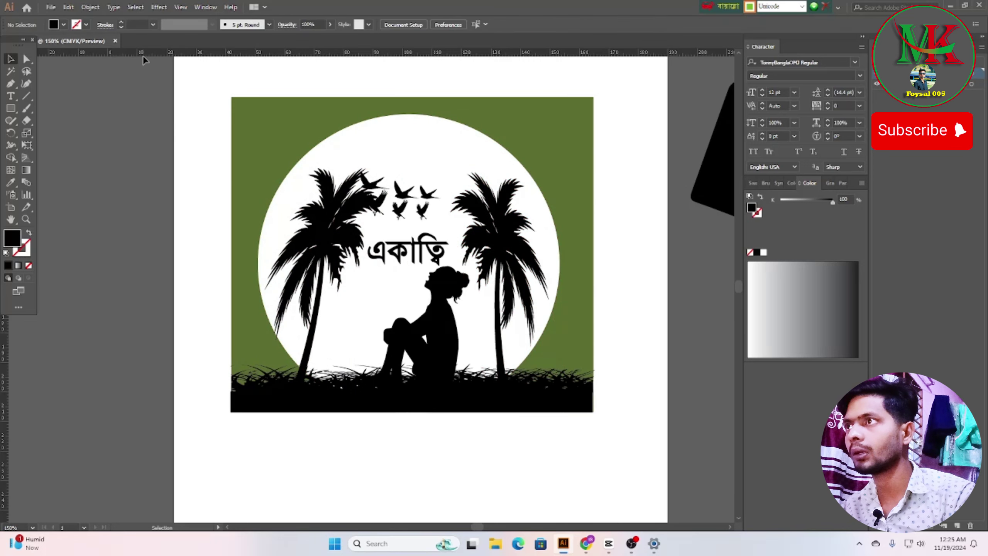
pyautogui.moveTo(143, 55); pyautogui.dragTo(151, 166)
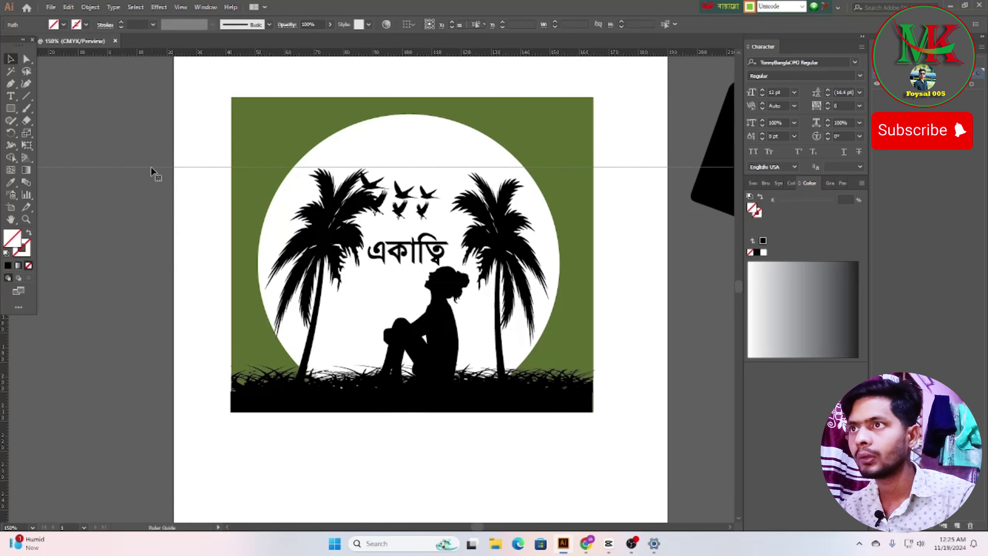
pyautogui.click(511, 225)
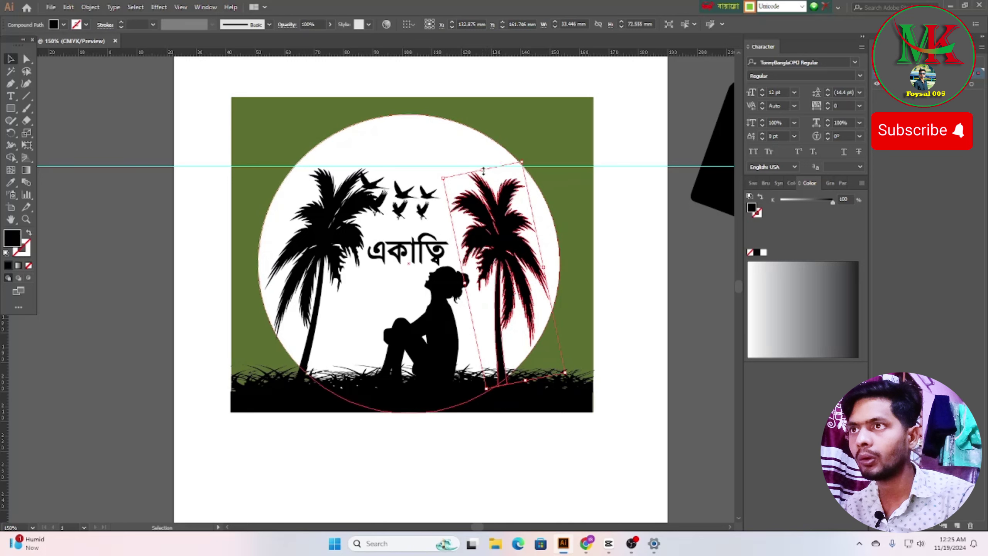
pyautogui.moveTo(483, 170); pyautogui.dragTo(482, 165)
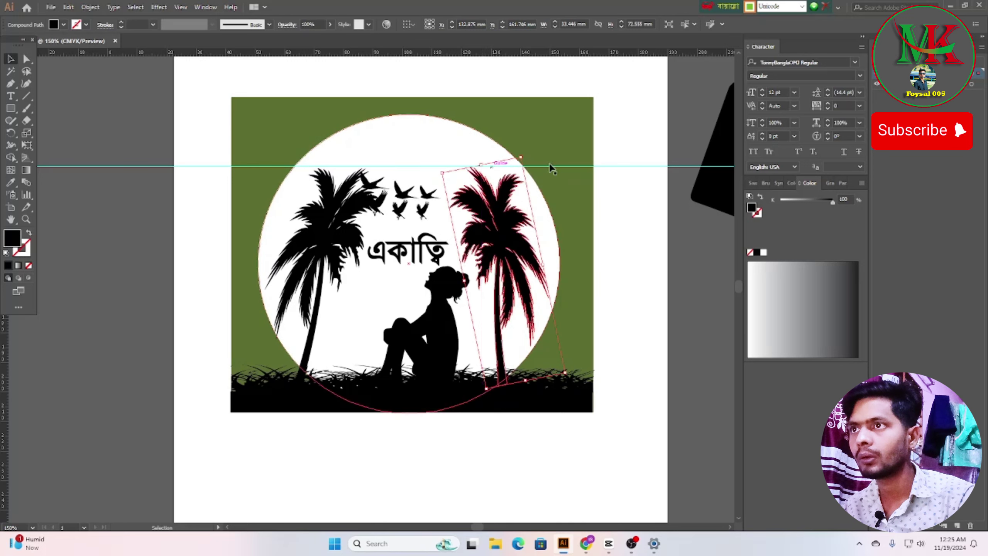
pyautogui.click(631, 281)
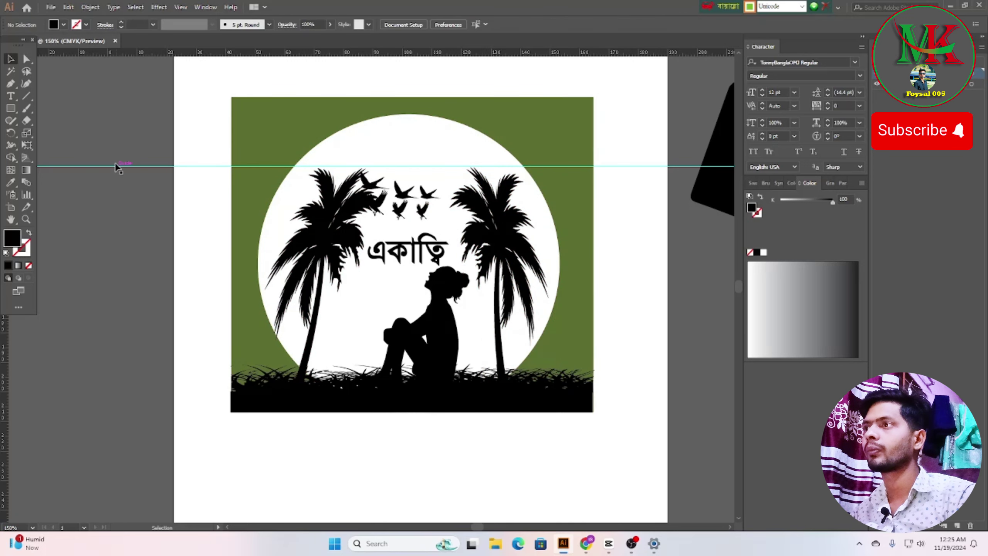
# Step: Delete the horizontal guide above the palm trees
pyautogui.moveTo(107, 179); pyautogui.dragTo(116, 191)
pyautogui.press('Delete')
pyautogui.scroll(-3, 273, 210)
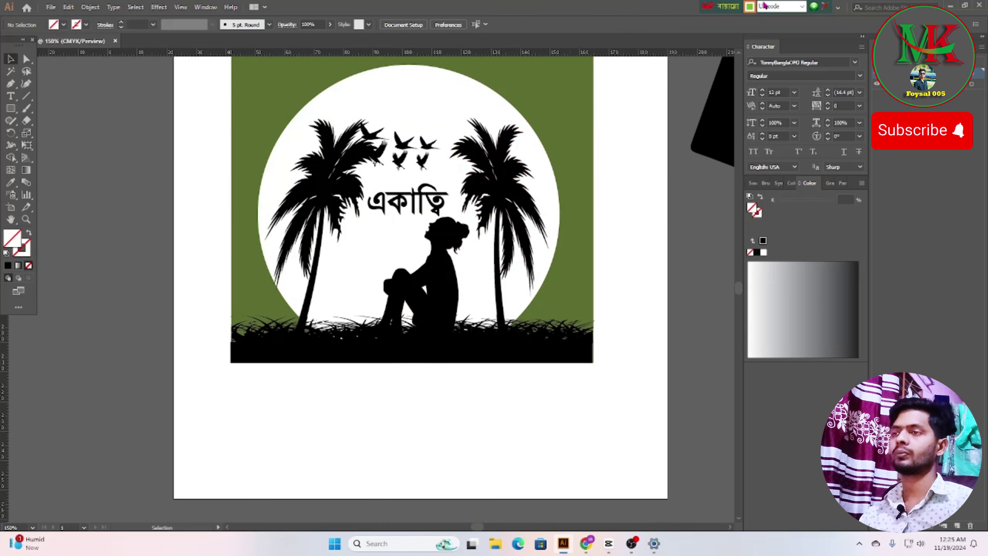
# Step: Nudge the white circle slightly upward within the green rectangle and deselect it
pyautogui.scroll(2, 167, 206)
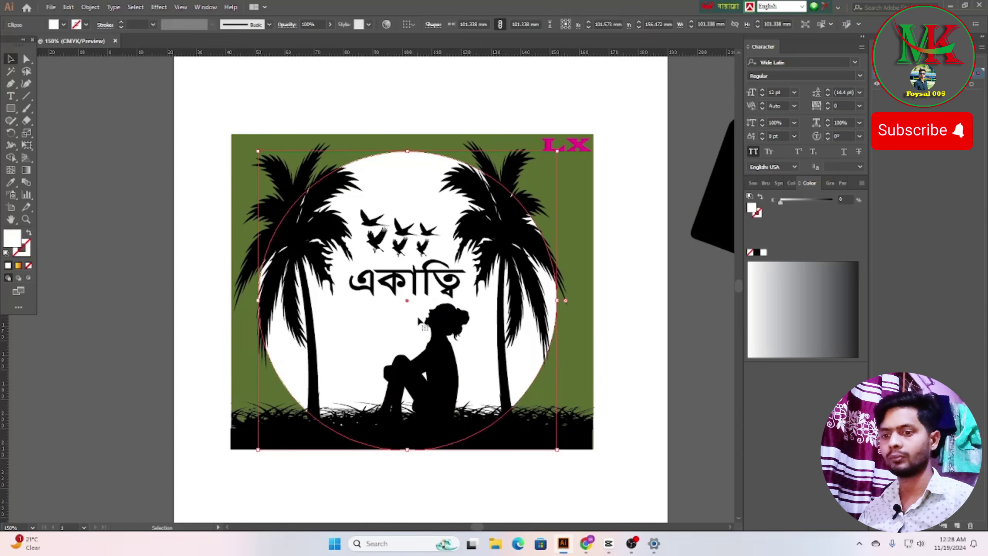
pyautogui.press('Up')
pyautogui.press('Up')
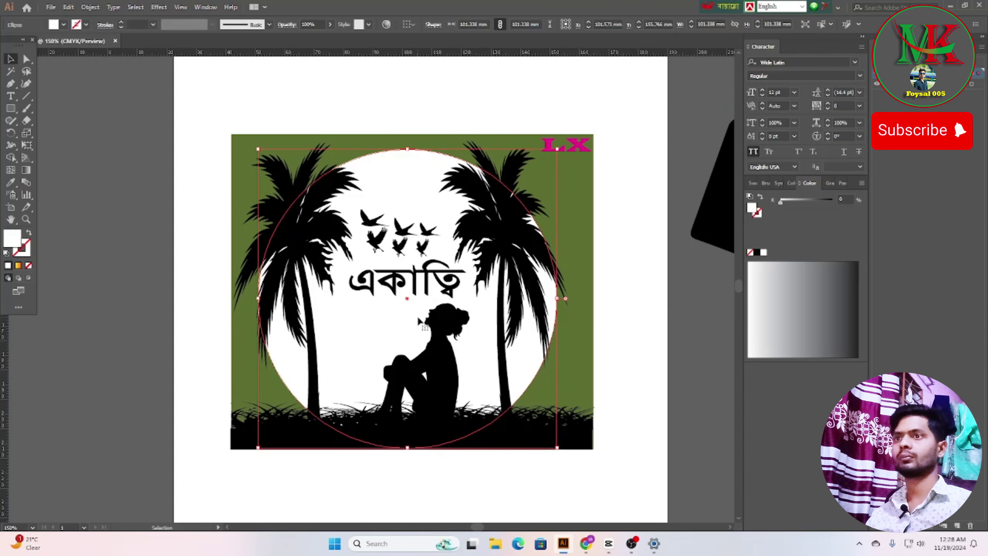
pyautogui.click(670, 344)
pyautogui.scroll(-2, 669, 344)
pyautogui.scroll(3, 668, 339)
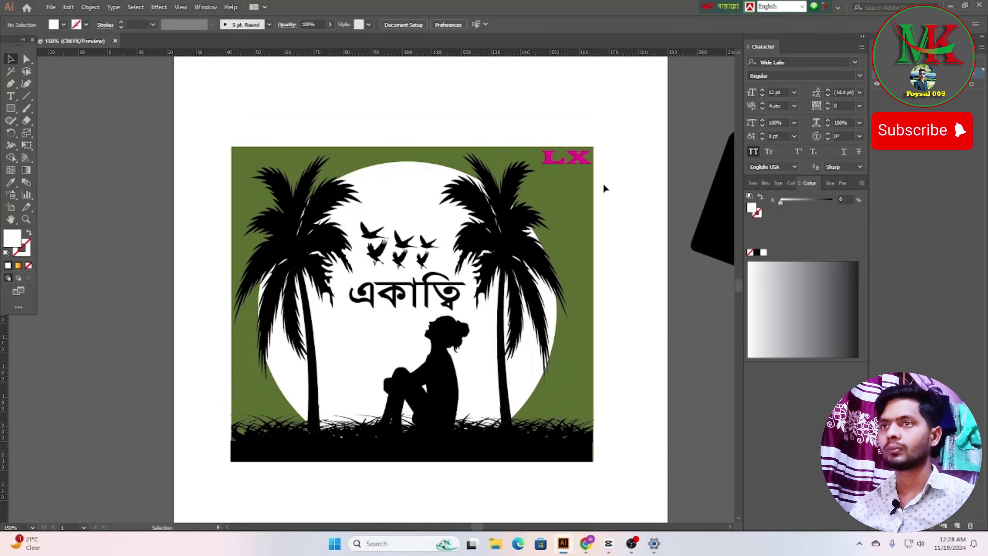
# Step: Group the entire artwork and scale the group down to about 28 by 24 mm
pyautogui.moveTo(211, 120); pyautogui.dragTo(618, 473)
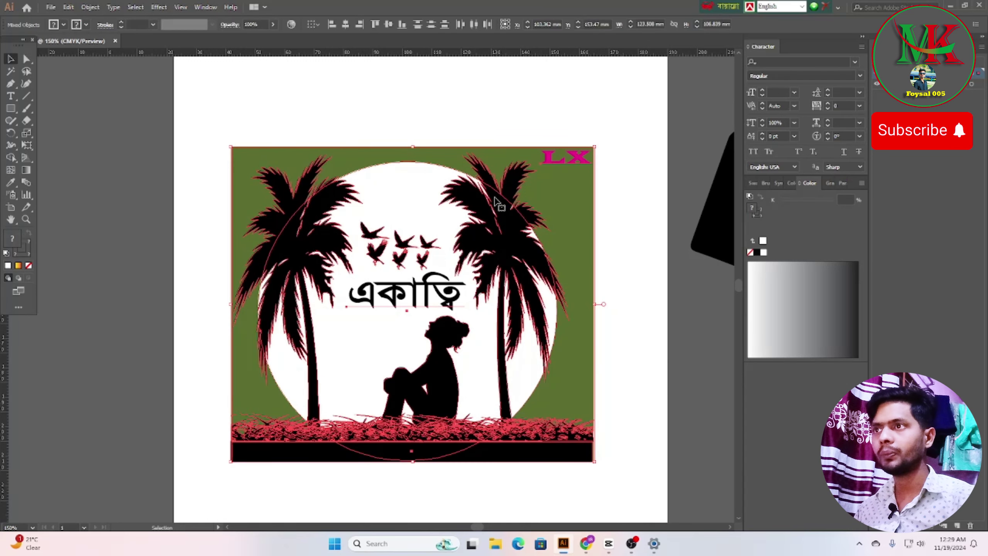
pyautogui.rightClick(340, 172)
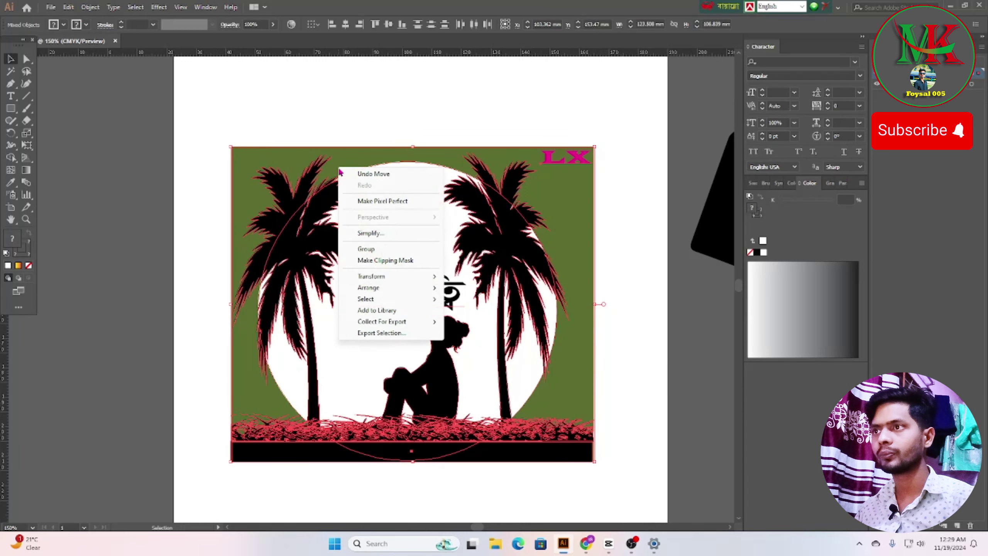
pyautogui.click(366, 249)
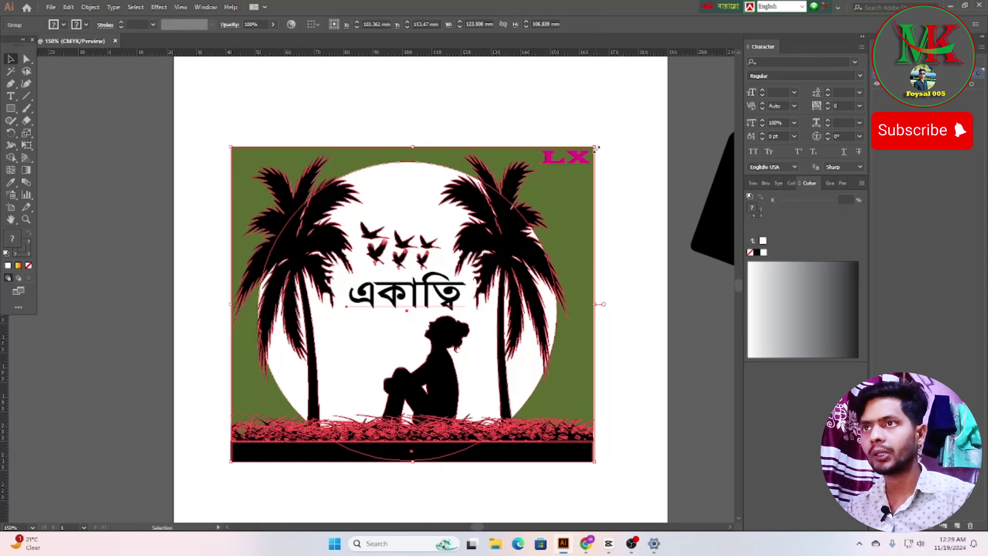
pyautogui.moveTo(594, 146); pyautogui.dragTo(314, 357)
pyautogui.click(380, 392)
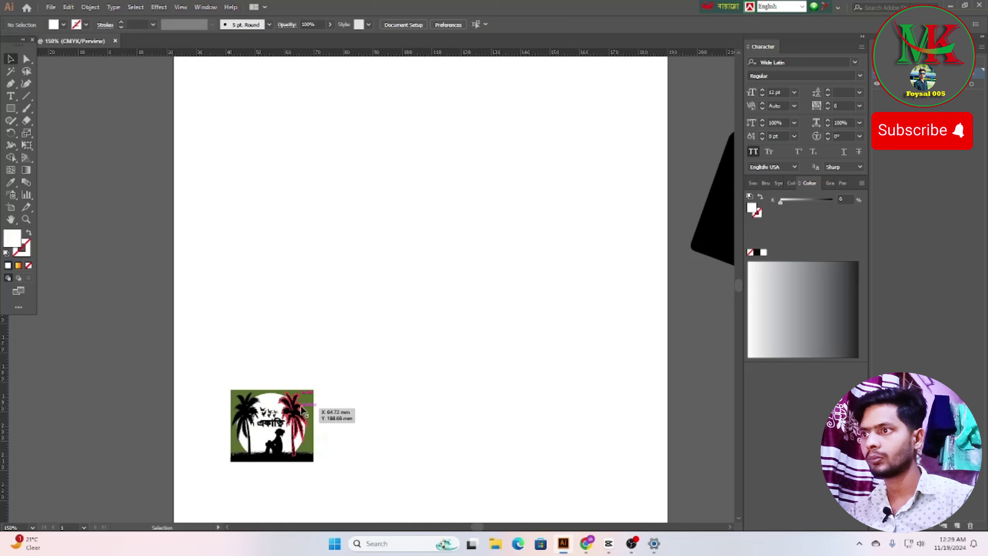
# Step: Move the black T-shirt shape onto the artboard and place the small grouped design at the middle of its front
pyautogui.moveTo(318, 412); pyautogui.dragTo(428, 250)
pyautogui.click(365, 380)
pyautogui.moveTo(713, 236); pyautogui.dragTo(230, 248)
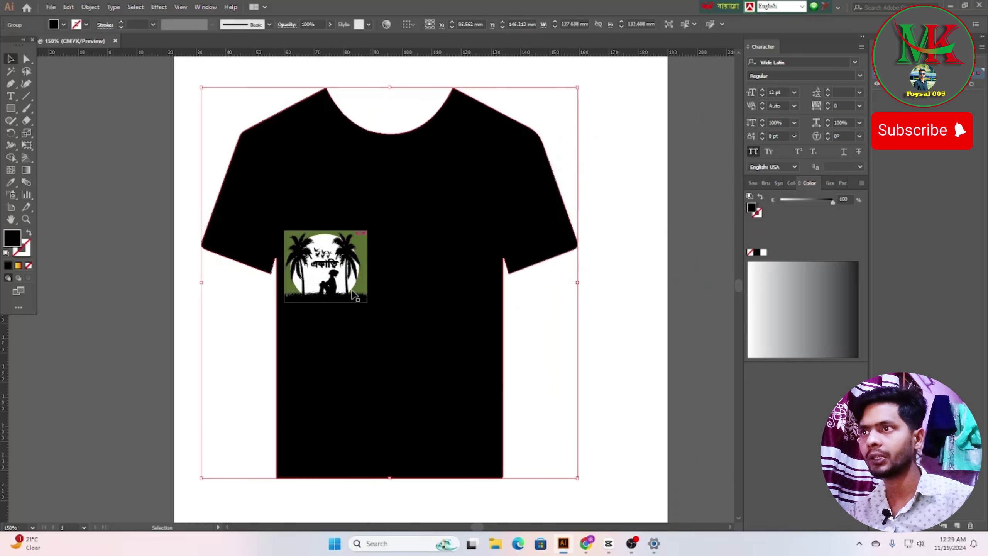
pyautogui.moveTo(335, 269); pyautogui.dragTo(402, 279)
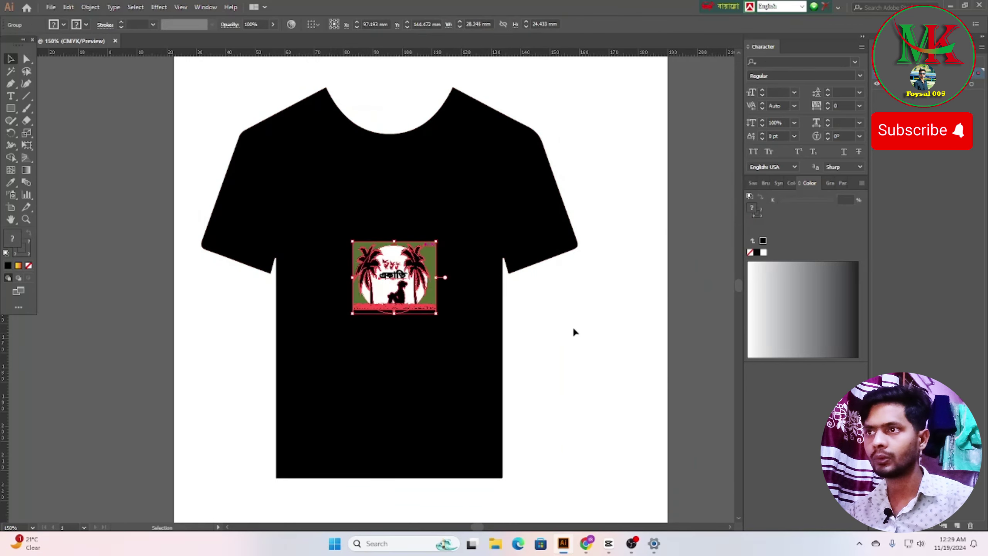
pyautogui.click(573, 331)
# Step: Enlarge the grouped design to about 45 by 39 mm and recentre it on the shirt front
pyautogui.click(408, 288)
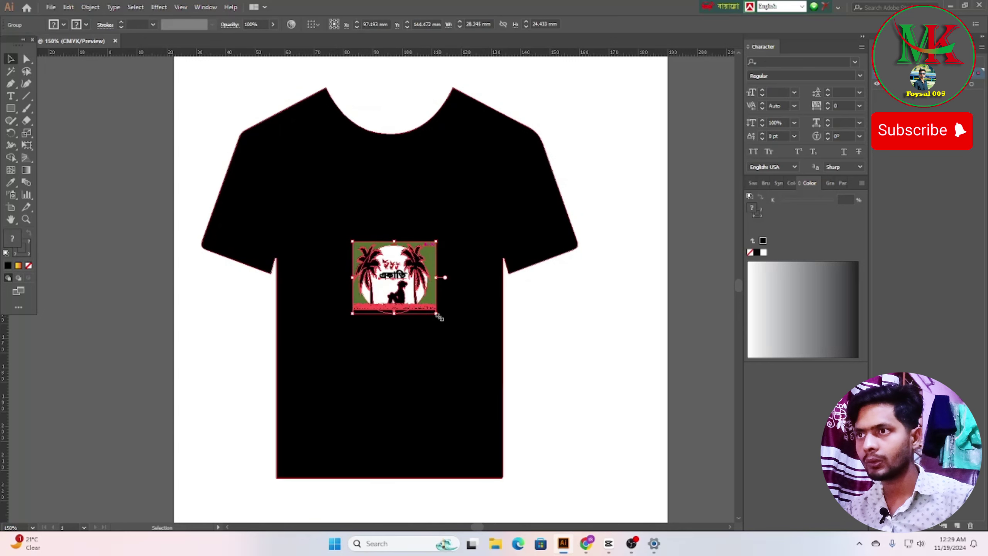
pyautogui.moveTo(437, 315); pyautogui.dragTo(486, 357)
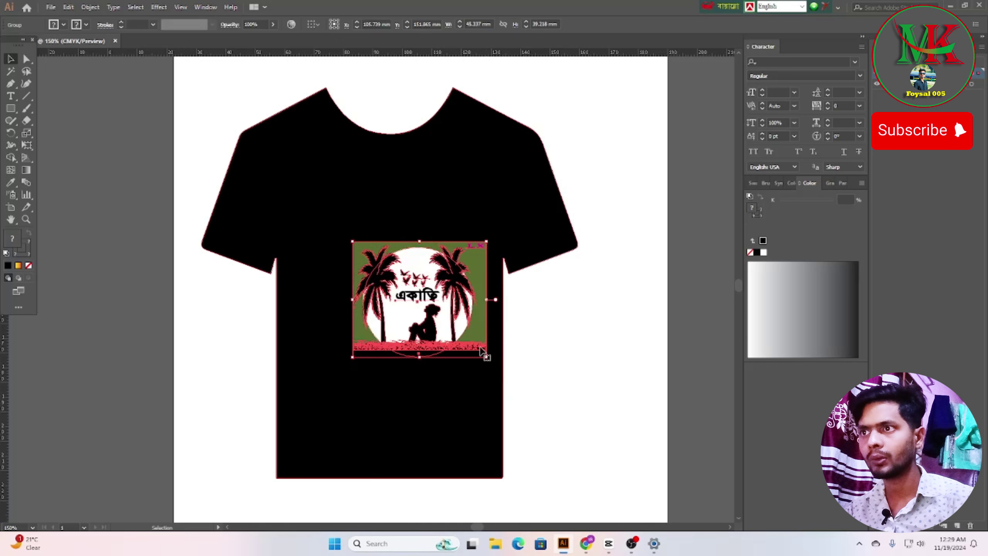
pyautogui.moveTo(482, 293); pyautogui.dragTo(456, 308)
pyautogui.click(563, 362)
pyautogui.scroll(-2, 545, 357)
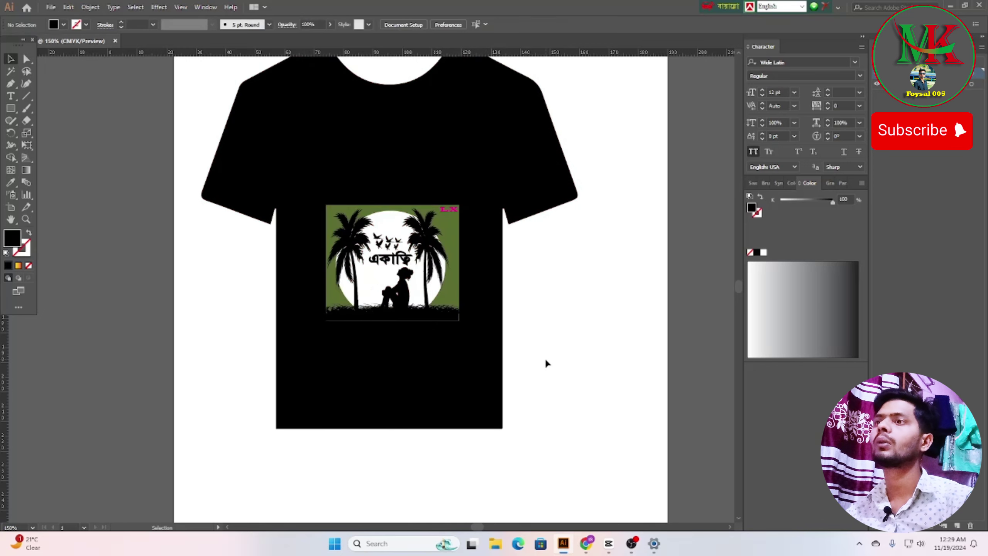
# Step: Enlarge the grouped design to about 54 by 47 mm and centre it on the shirt's chest
pyautogui.click(442, 295)
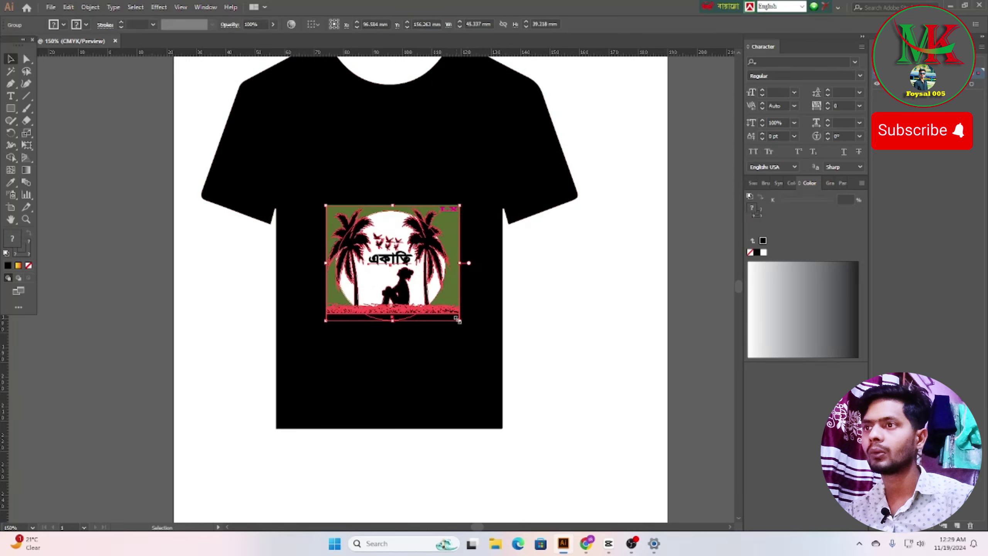
pyautogui.moveTo(458, 321); pyautogui.dragTo(486, 364)
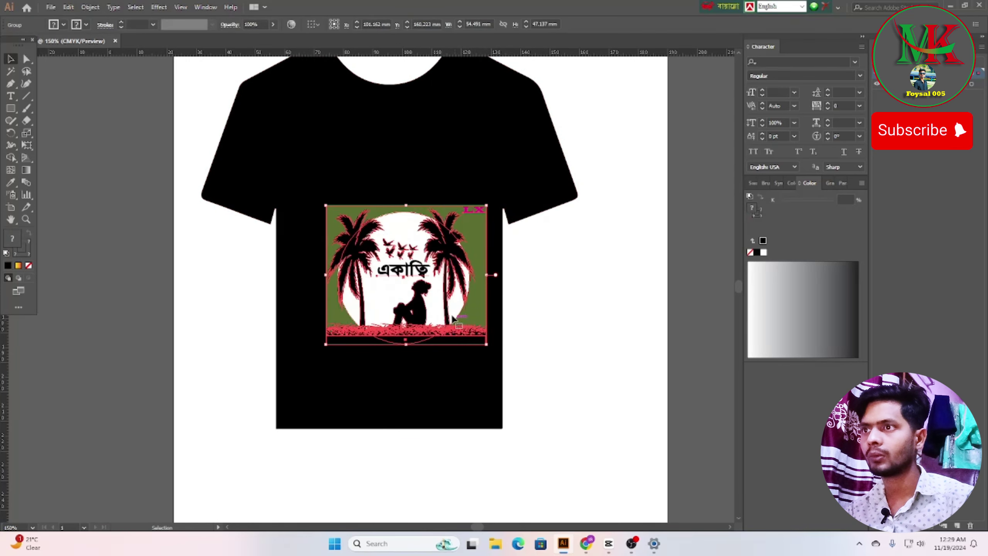
pyautogui.moveTo(466, 291); pyautogui.dragTo(453, 272)
pyautogui.click(554, 298)
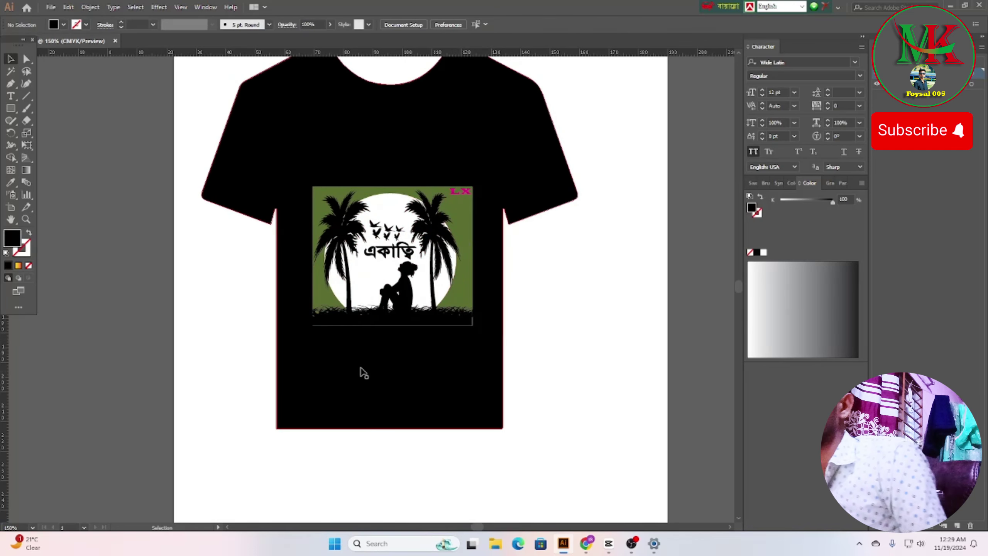
# Step: Ungroup the design on the shirt so its individual parts can be edited
pyautogui.click(463, 328)
pyautogui.click(463, 364)
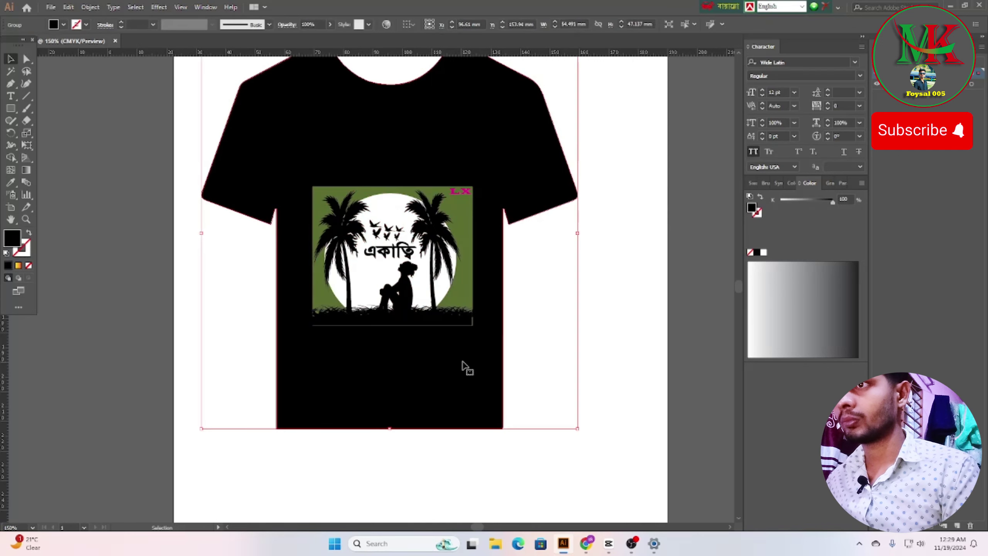
pyautogui.scroll(3, 409, 361)
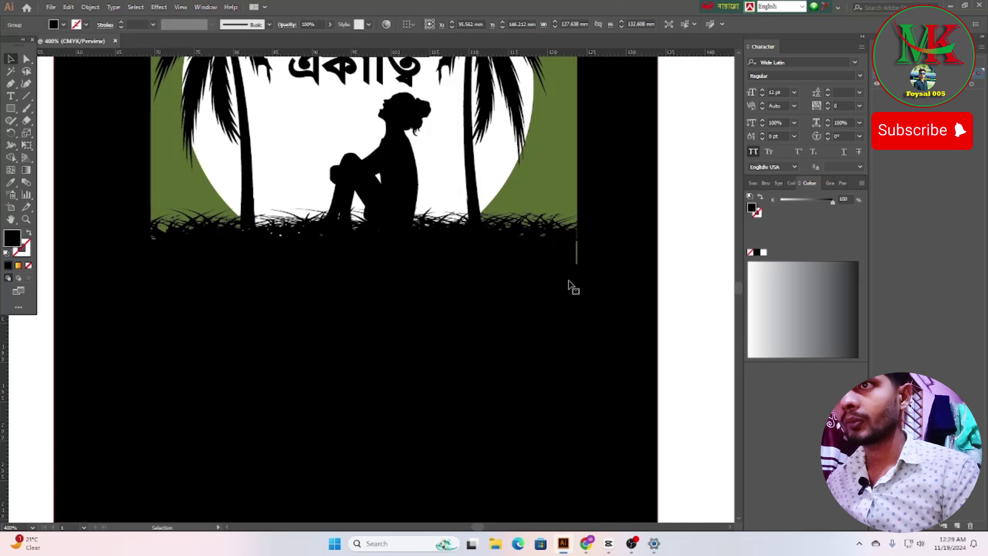
pyautogui.click(573, 260)
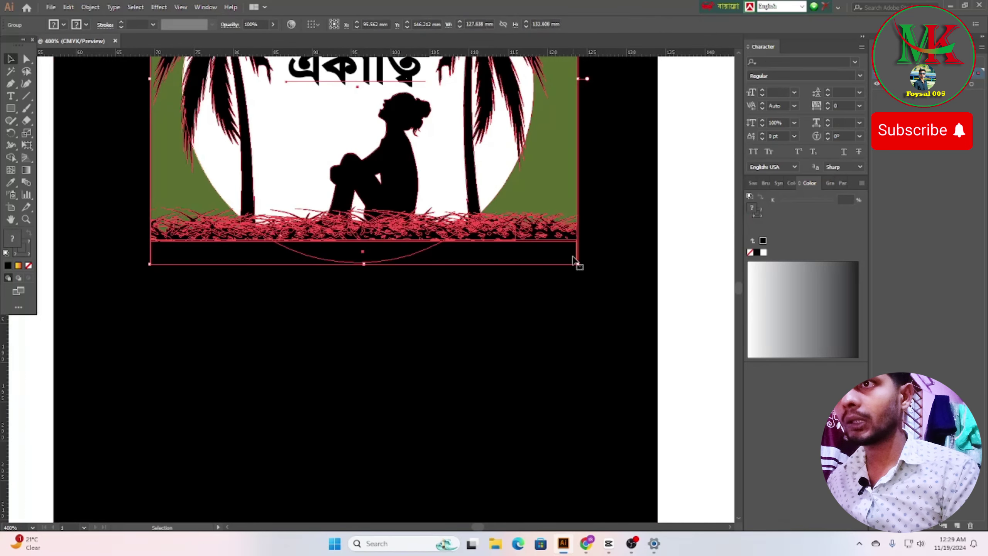
pyautogui.rightClick(486, 260)
pyautogui.click(512, 346)
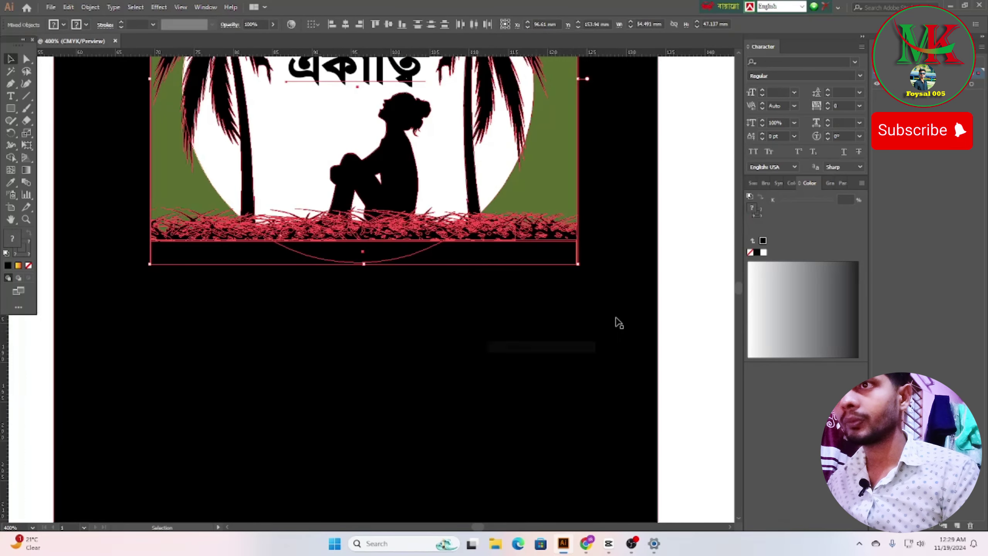
pyautogui.click(724, 271)
# Step: Widen the black rectangle below the grass at its right end to cover the thin green sliver
pyautogui.click(539, 263)
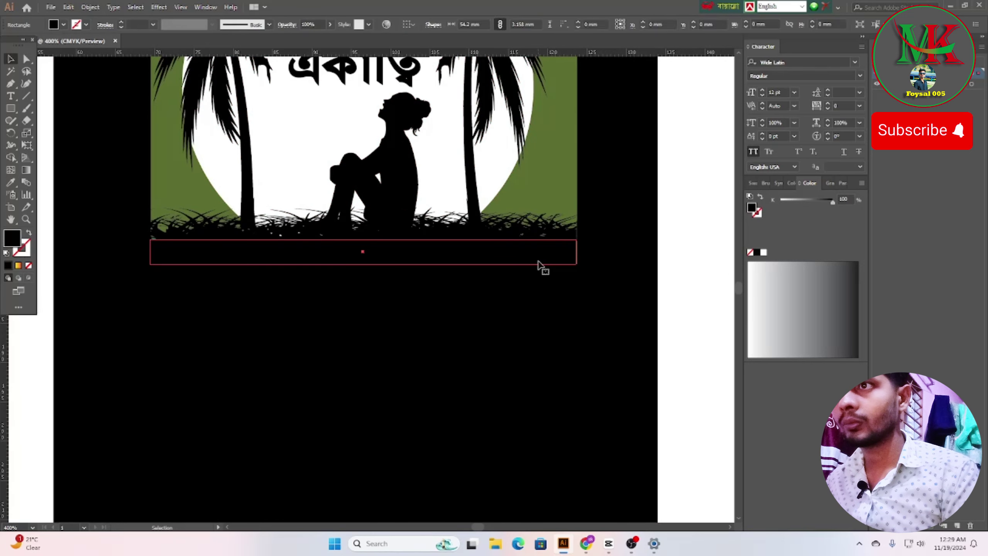
pyautogui.moveTo(577, 252); pyautogui.dragTo(578, 253)
pyautogui.click(688, 282)
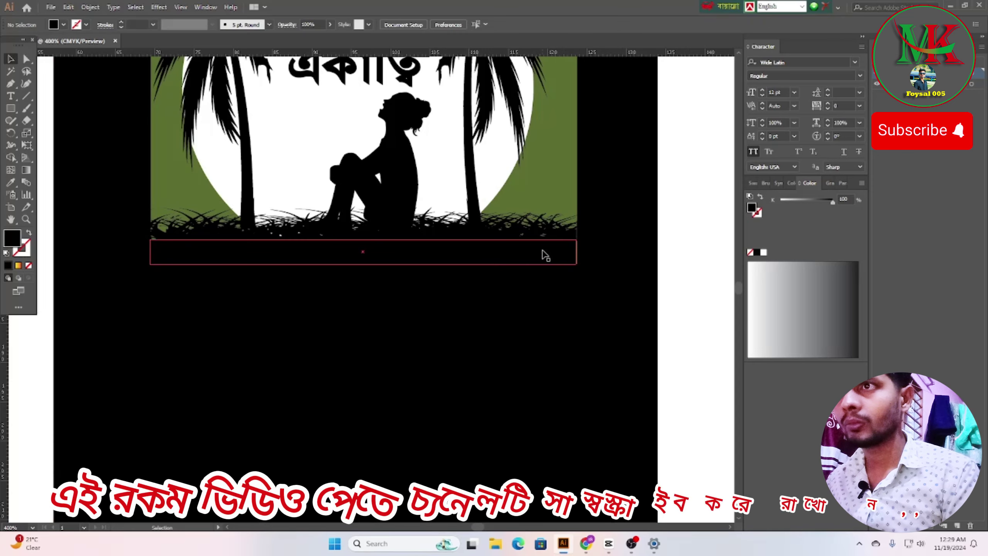
pyautogui.click(545, 255)
pyautogui.moveTo(576, 252); pyautogui.dragTo(581, 251)
pyautogui.click(707, 269)
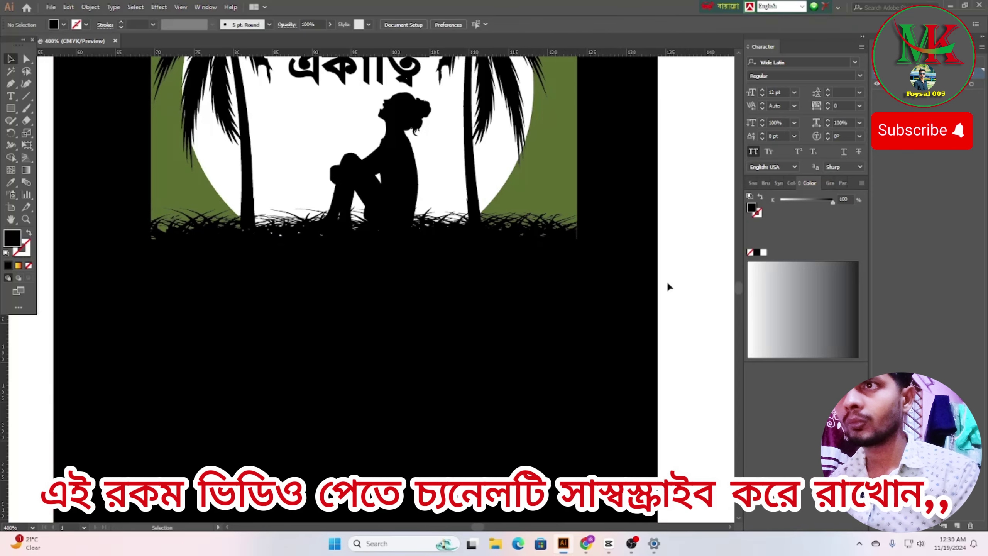
# Step: Stretch the grass to about 52.67 mm wide so it covers the green rectangle's lower right edge
pyautogui.click(580, 235)
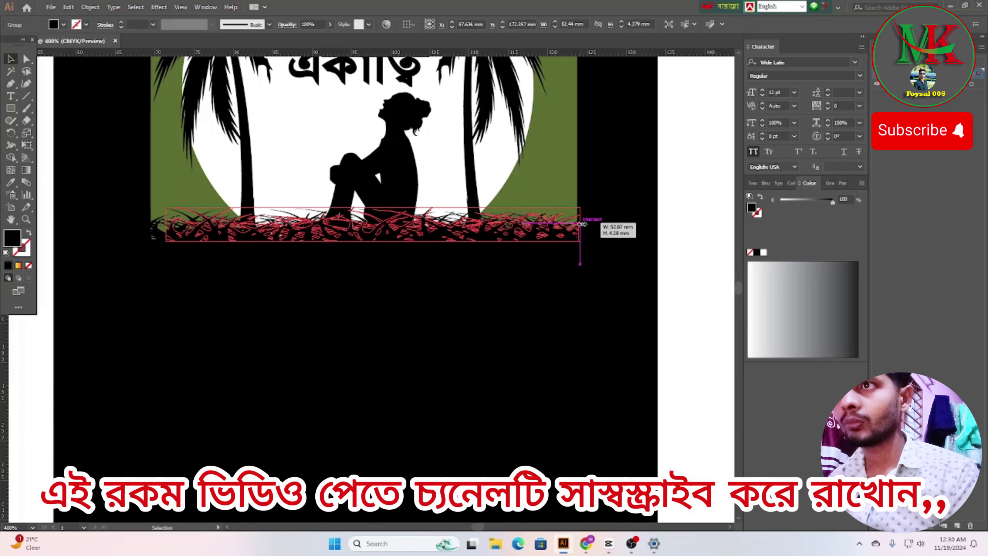
pyautogui.click(689, 273)
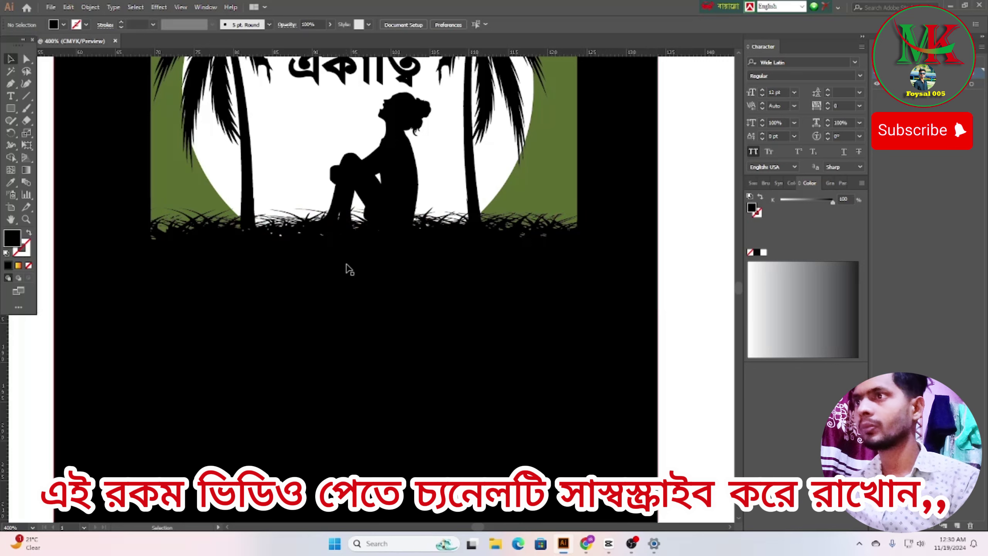
pyautogui.scroll(-3, 452, 326)
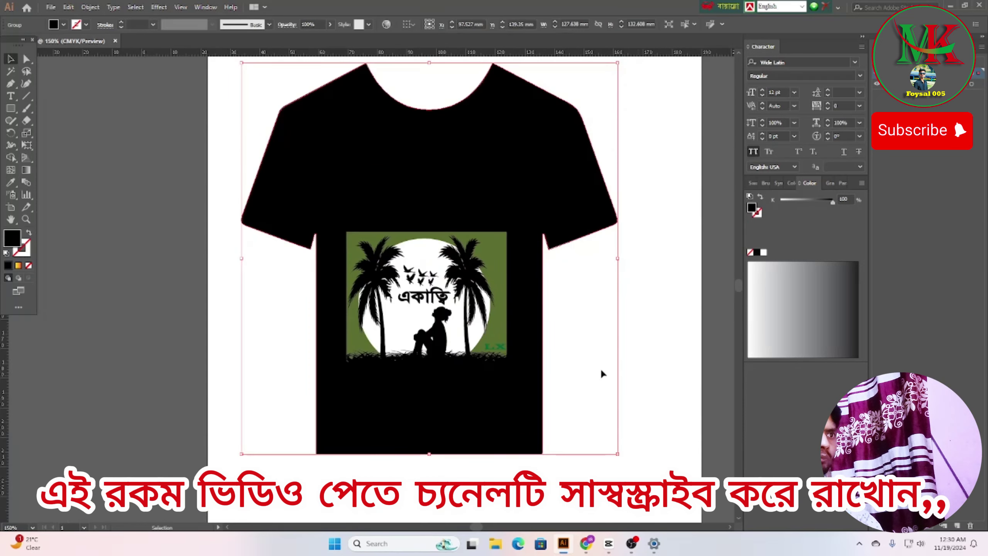
# Step: Shift the T-shirt shape about 3 mm left and 1.5 mm down behind the design
pyautogui.click(468, 323)
pyautogui.moveTo(520, 172); pyautogui.dragTo(511, 177)
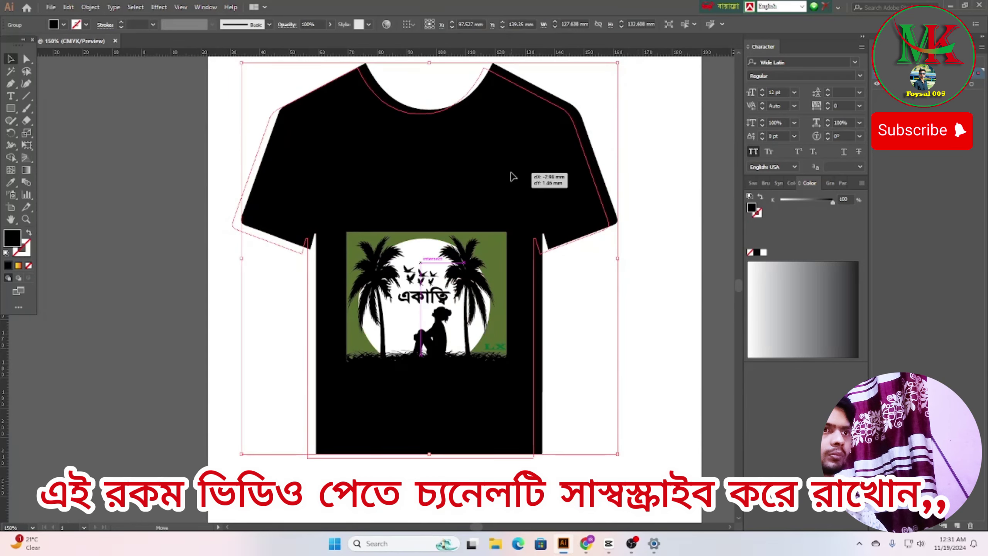
pyautogui.click(670, 324)
# Step: Stretch the whole palm and circle design downward at its lower edge to make it taller on the shirt
pyautogui.click(428, 367)
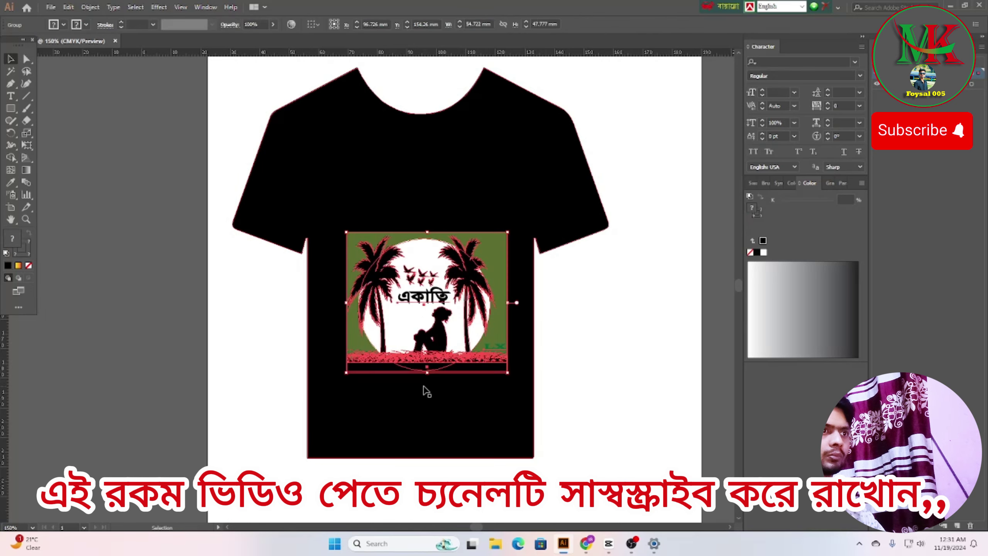
pyautogui.moveTo(431, 373); pyautogui.dragTo(430, 383)
pyautogui.click(579, 395)
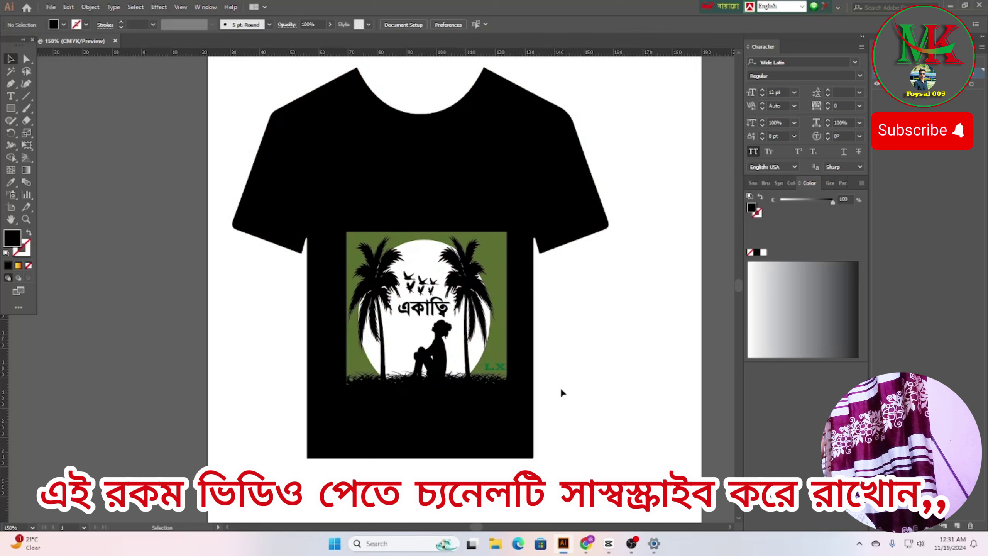
# Step: Move the design slightly up on the shirt and align design and shirt to a common horizontal centre
pyautogui.moveTo(432, 295); pyautogui.dragTo(418, 280)
pyautogui.moveTo(492, 306); pyautogui.dragTo(492, 306)
pyautogui.moveTo(579, 456); pyautogui.dragTo(412, 74)
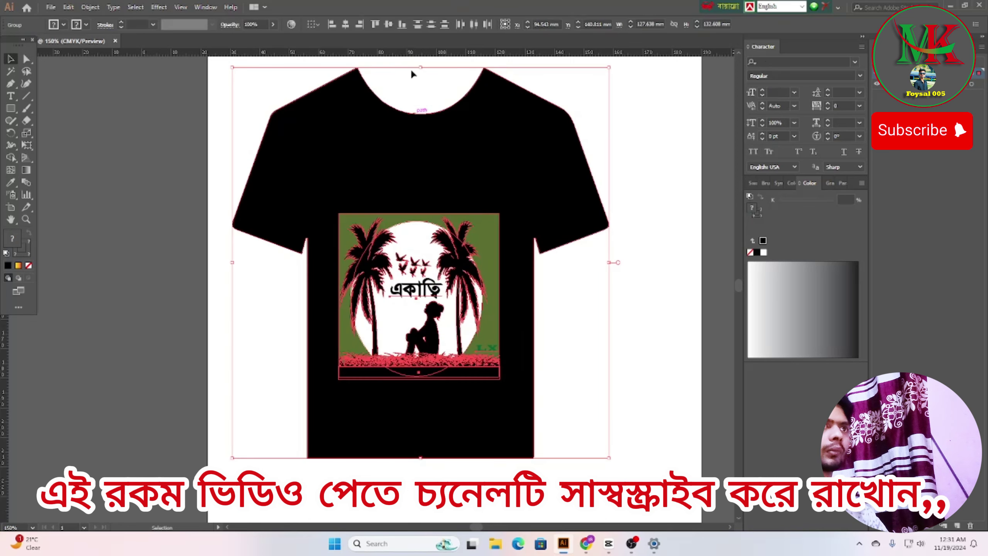
pyautogui.click(346, 25)
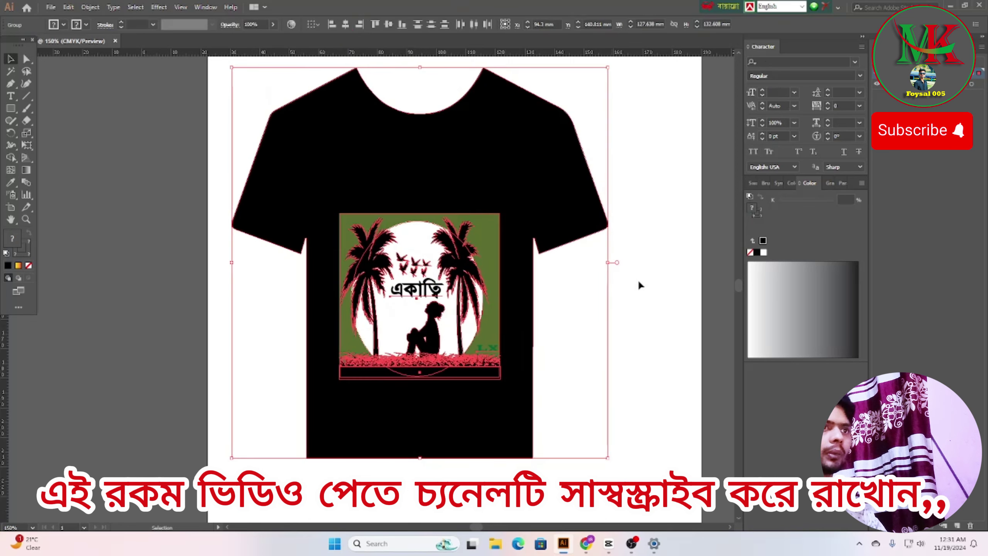
pyautogui.click(617, 316)
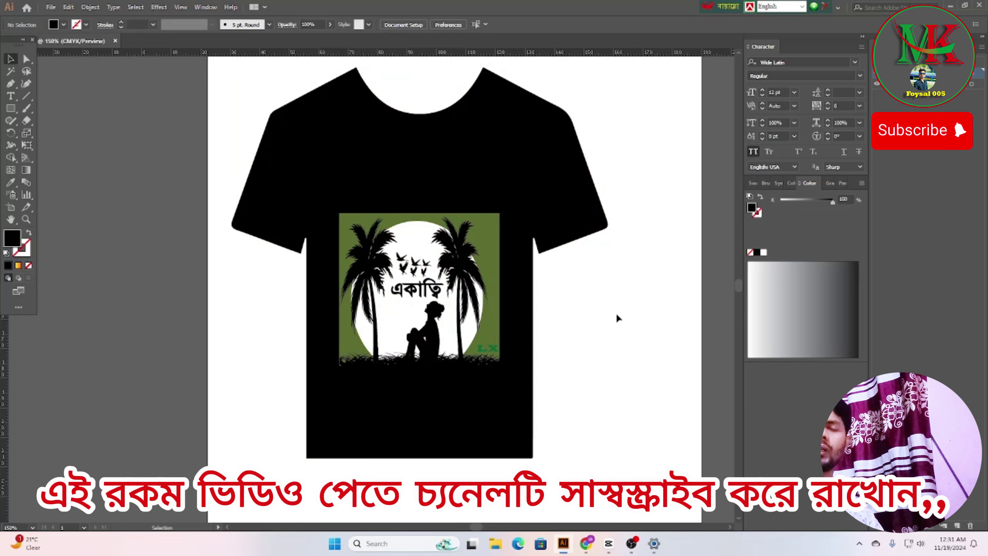